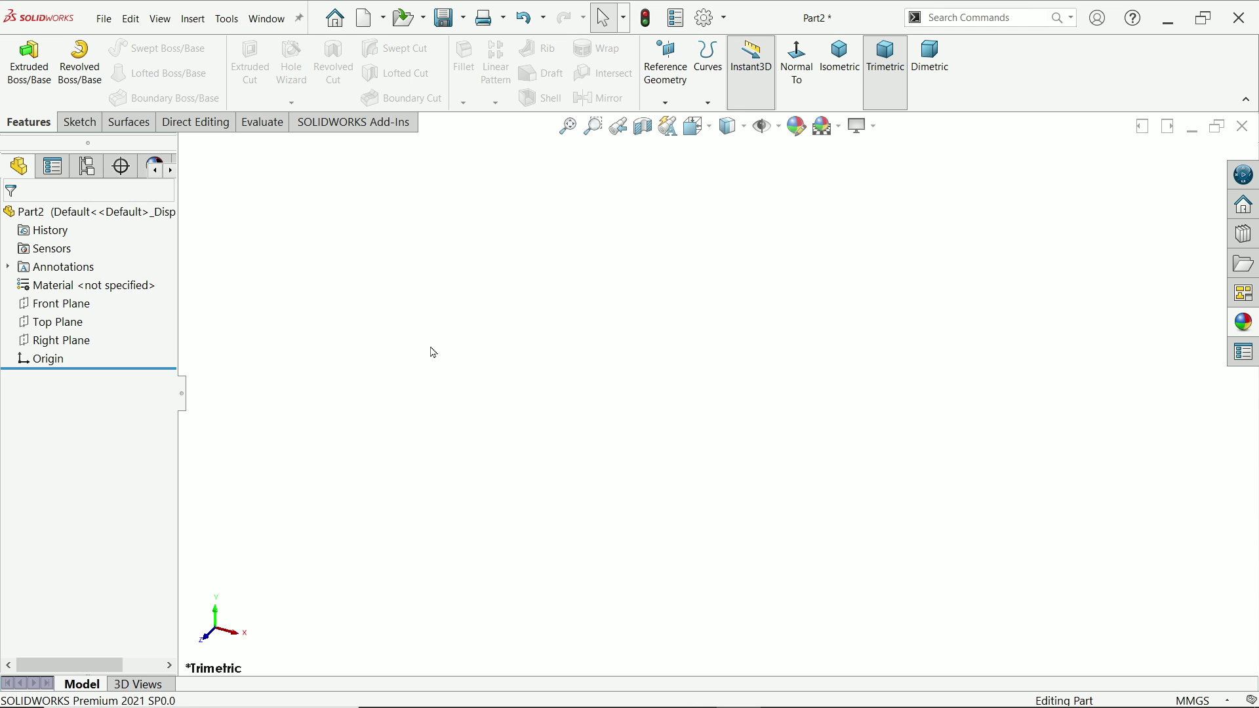
Sketch three connected lines on the Front Plane: a bottom line ending at the origin, a vertical line and a top line
{"action": "left_click", "coordinate": [74, 305]}
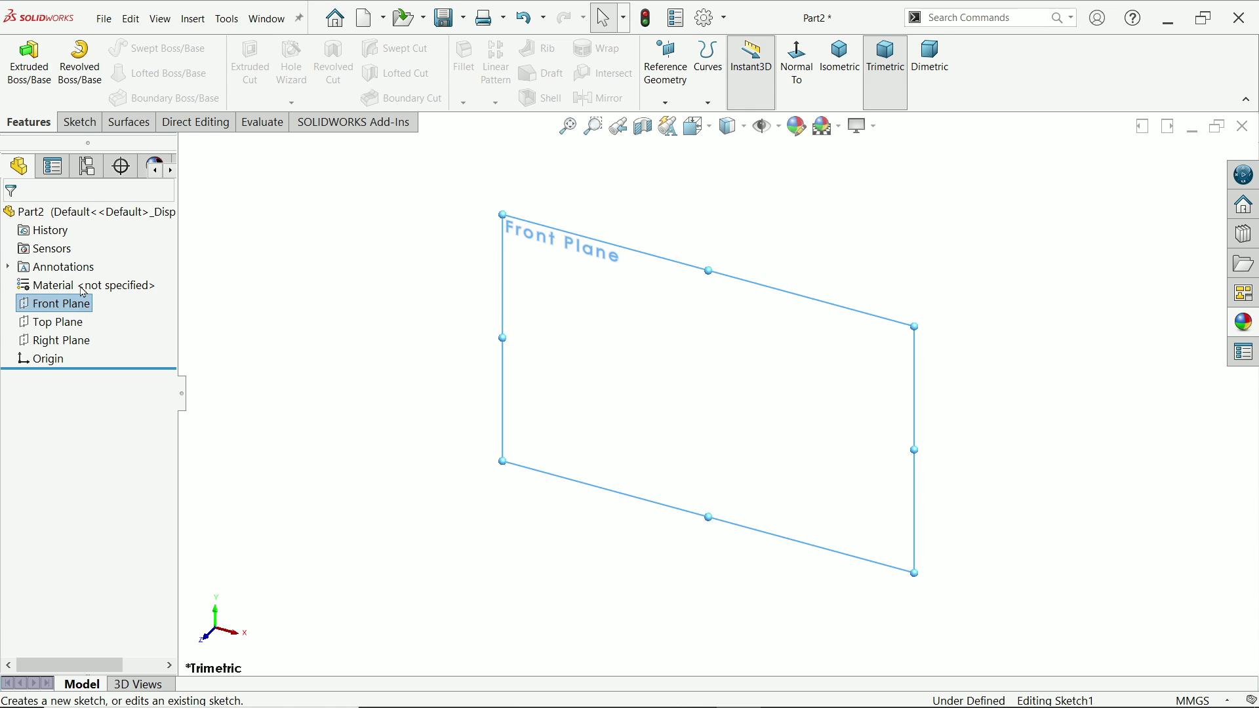
{"action": "left_click", "coordinate": [83, 282]}
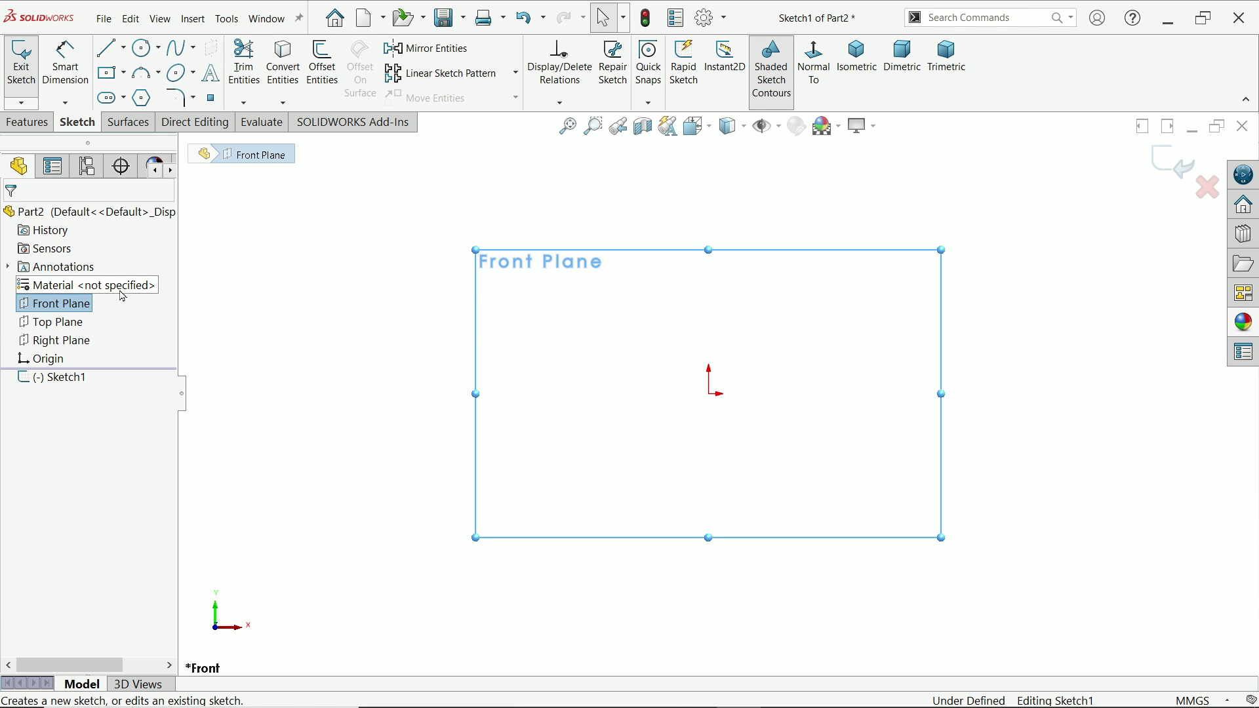
{"action": "left_click", "coordinate": [111, 49]}
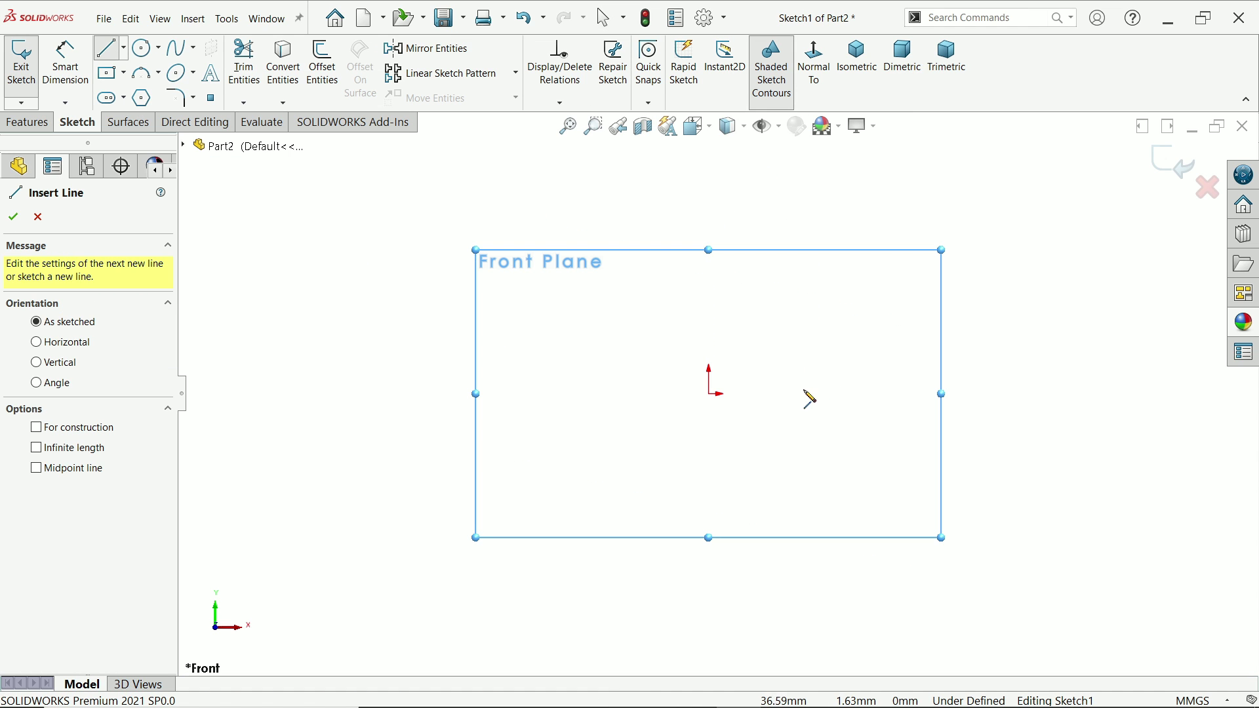
{"action": "left_click", "coordinate": [783, 394]}
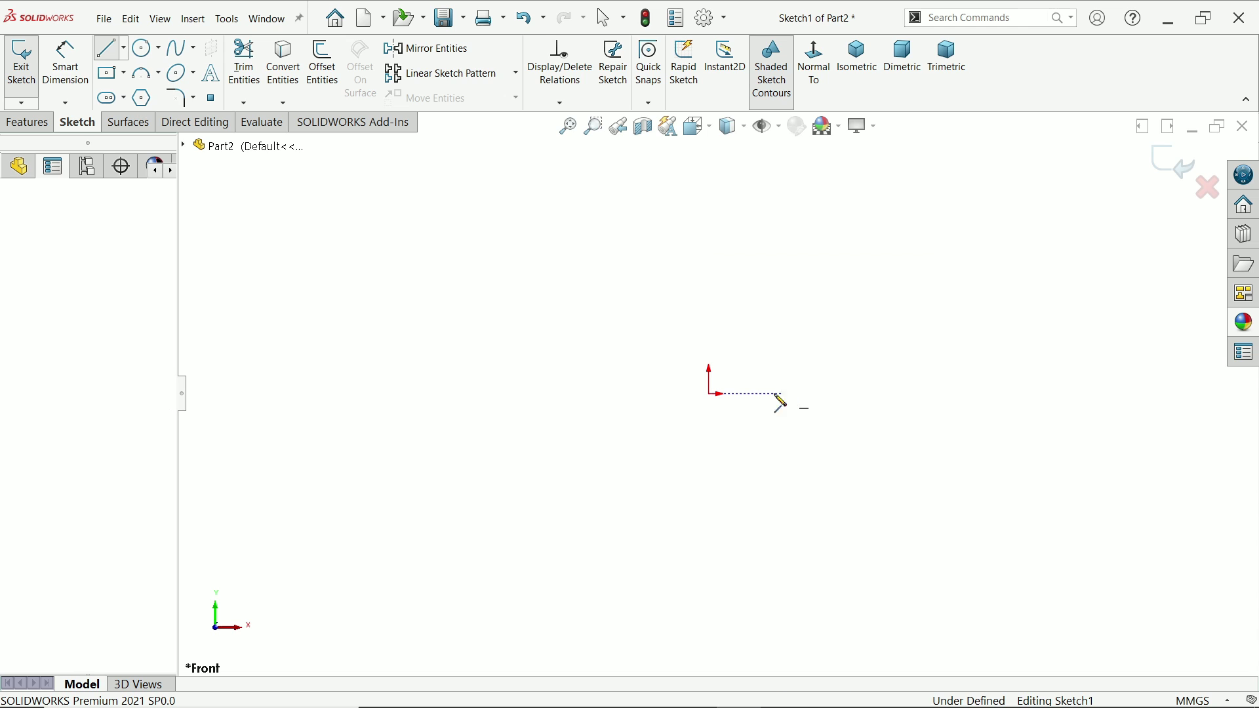
{"action": "left_click", "coordinate": [709, 393]}
{"action": "left_click", "coordinate": [708, 155]}
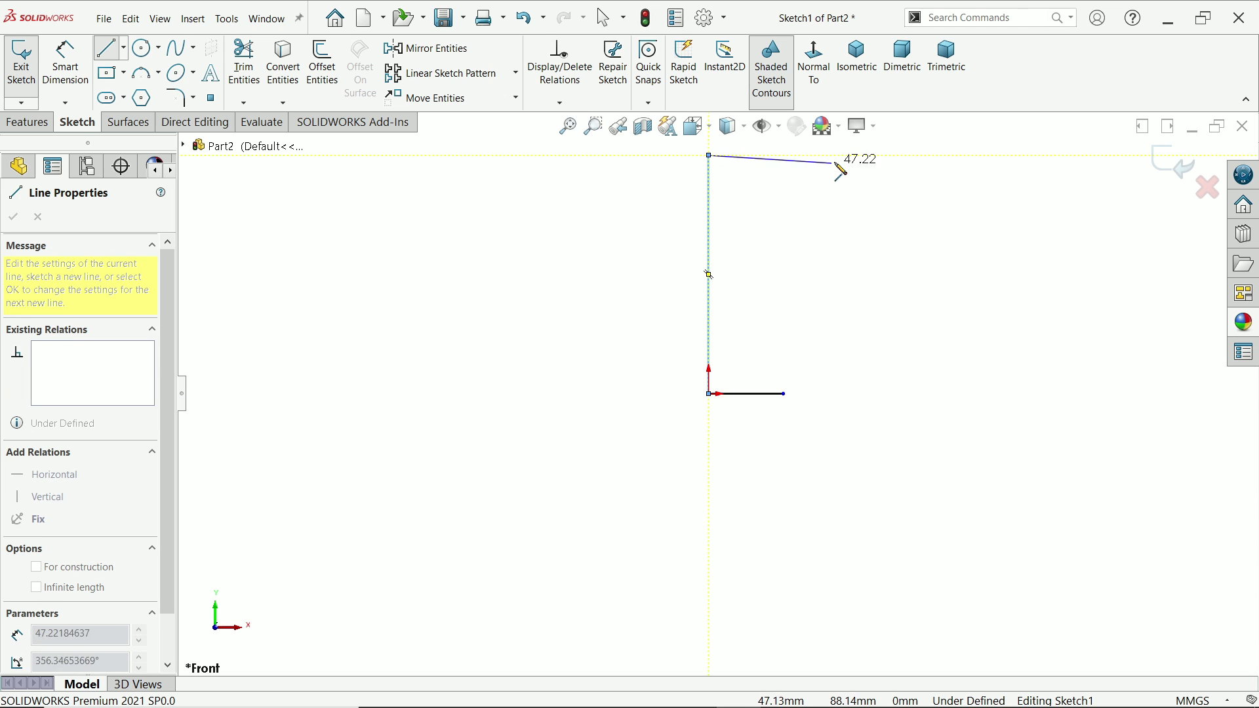
{"action": "left_click", "coordinate": [845, 155]}
{"action": "right_click", "coordinate": [894, 219]}
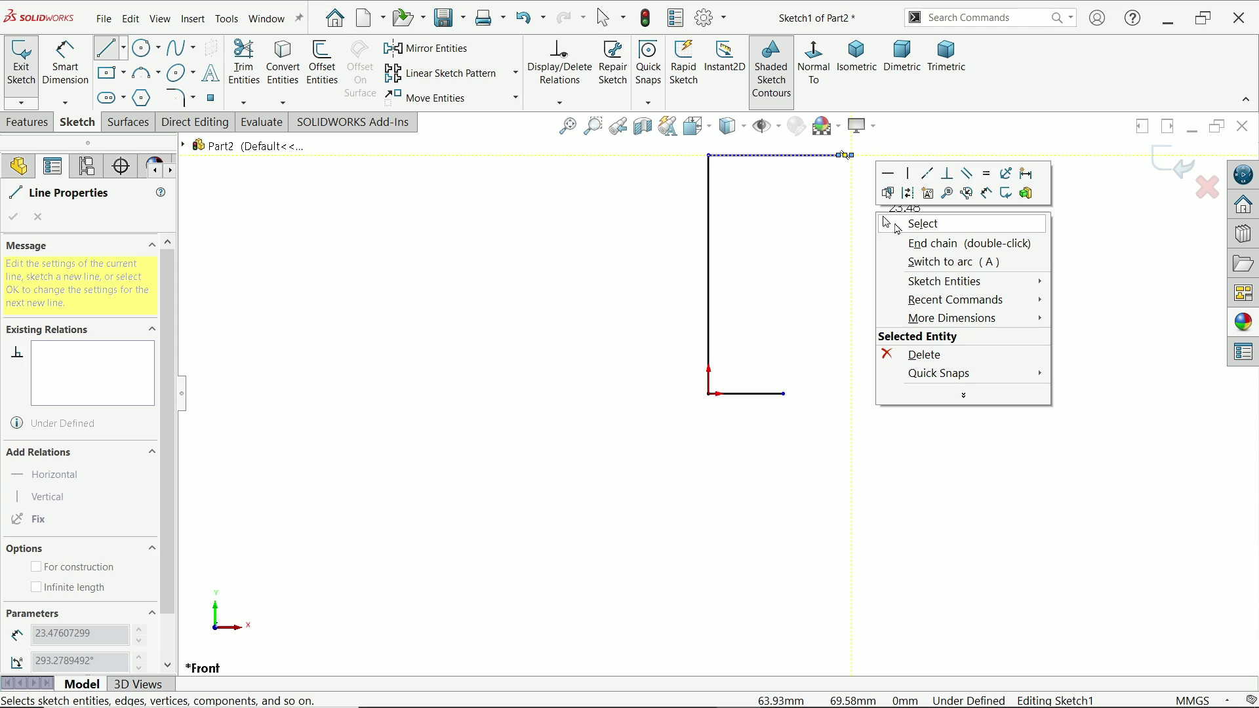
Dimension the vertical line to 65 and the bottom line to 17
{"action": "left_click", "coordinate": [897, 224]}
{"action": "key", "text": "f"}
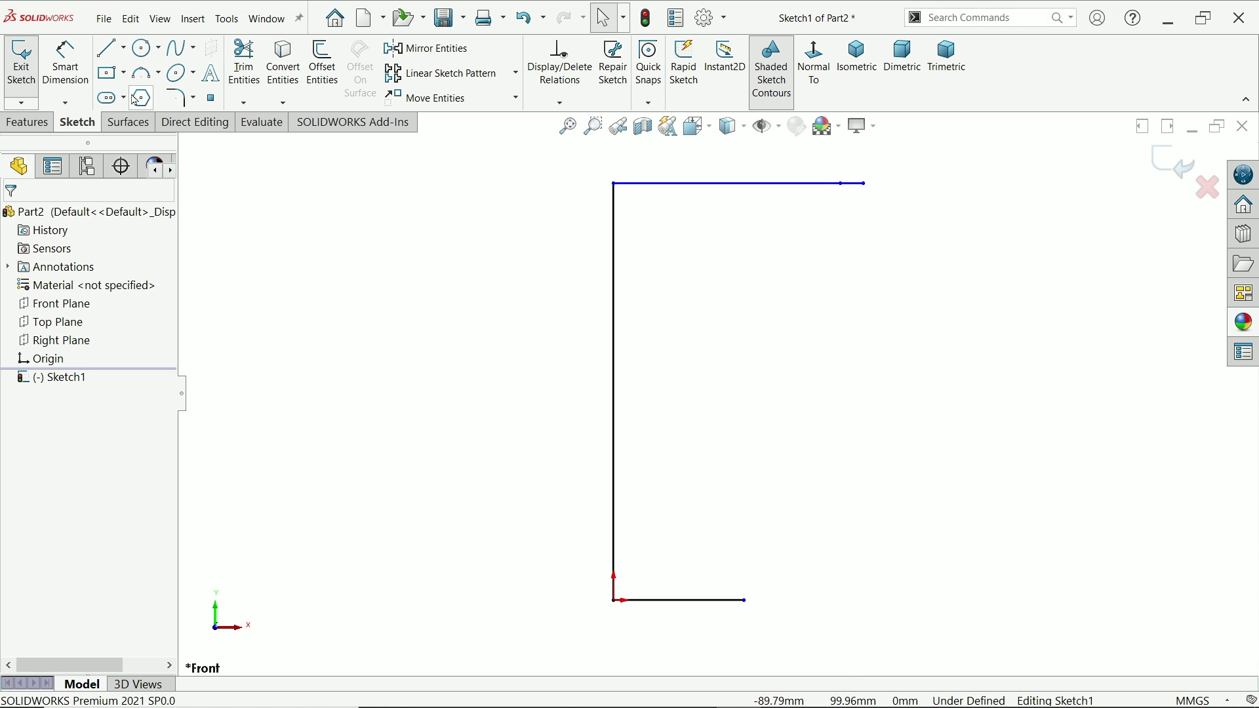
{"action": "left_click", "coordinate": [65, 66]}
{"action": "left_click", "coordinate": [598, 371]}
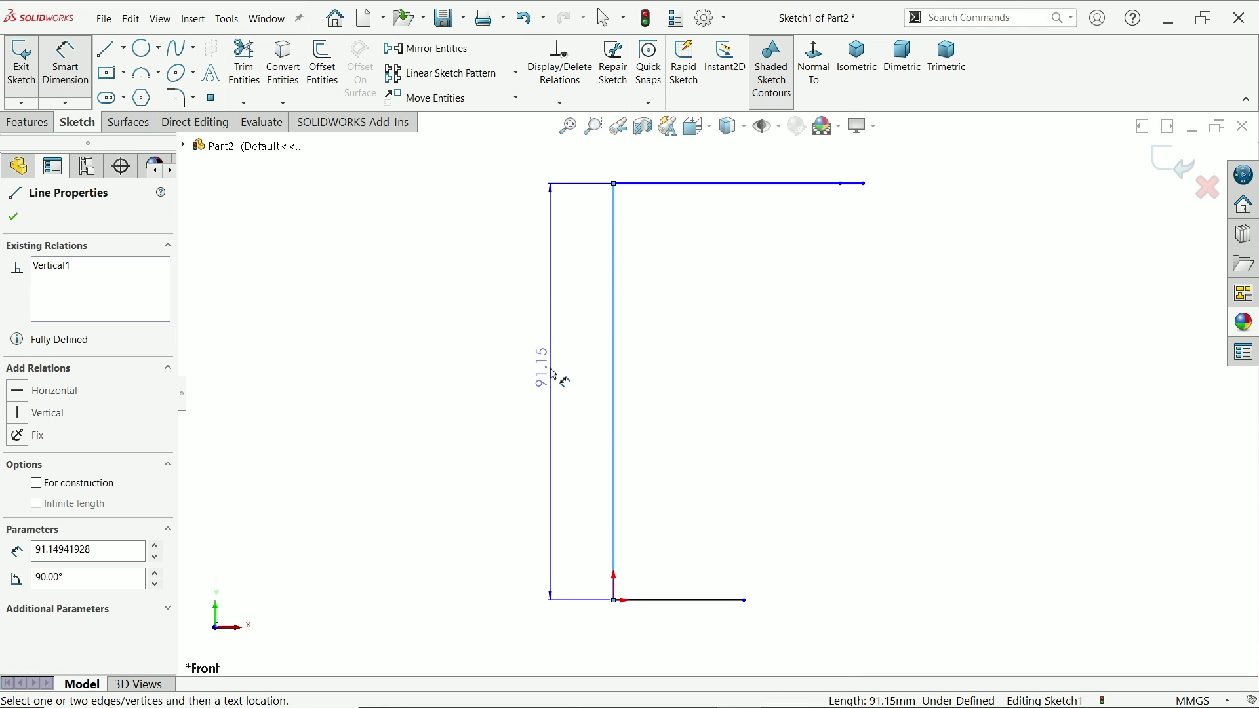
{"action": "left_click", "coordinate": [545, 379]}
{"action": "type", "text": "65"}
{"action": "key", "text": "Return"}
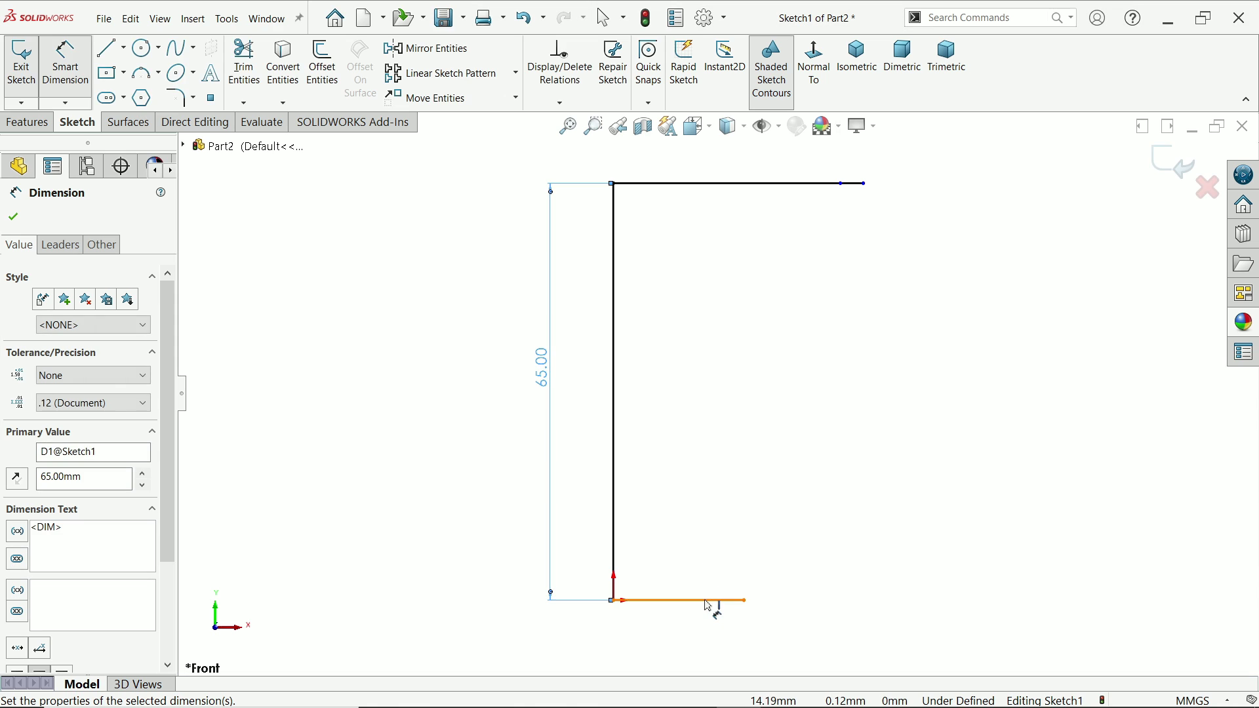
{"action": "left_click", "coordinate": [709, 600]}
{"action": "left_click", "coordinate": [684, 631]}
{"action": "type", "text": "17"}
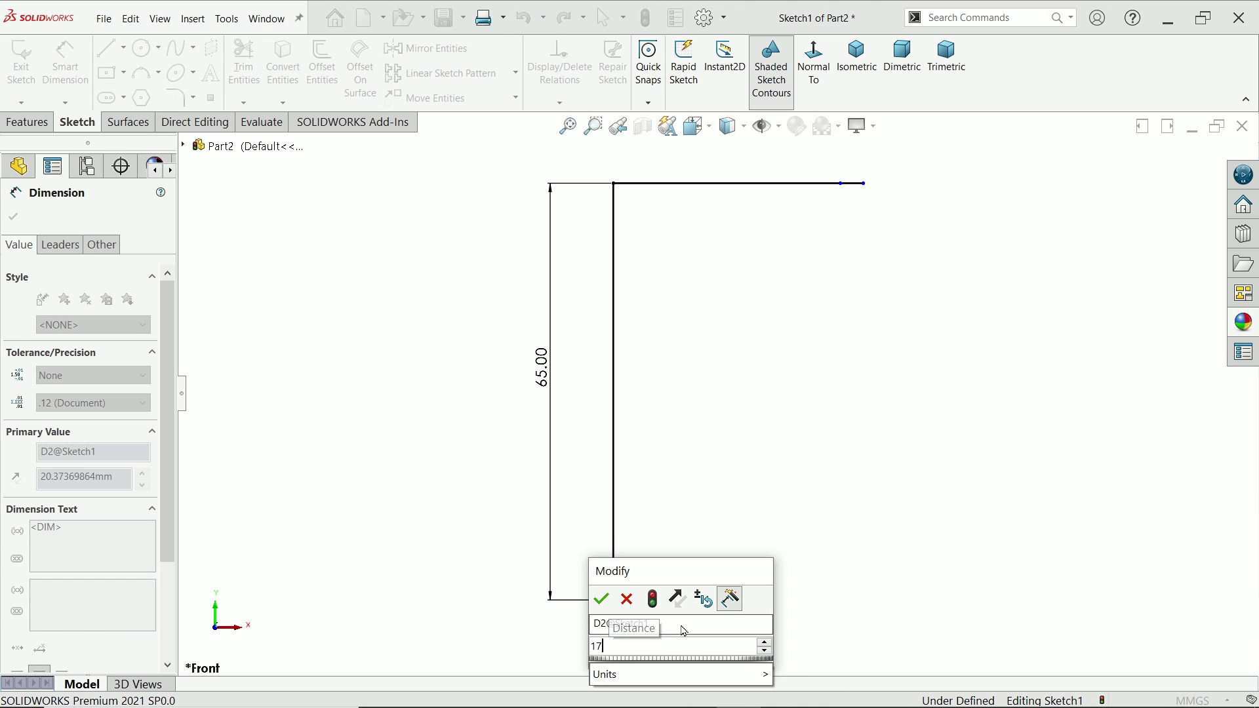
{"action": "key", "text": "Return"}
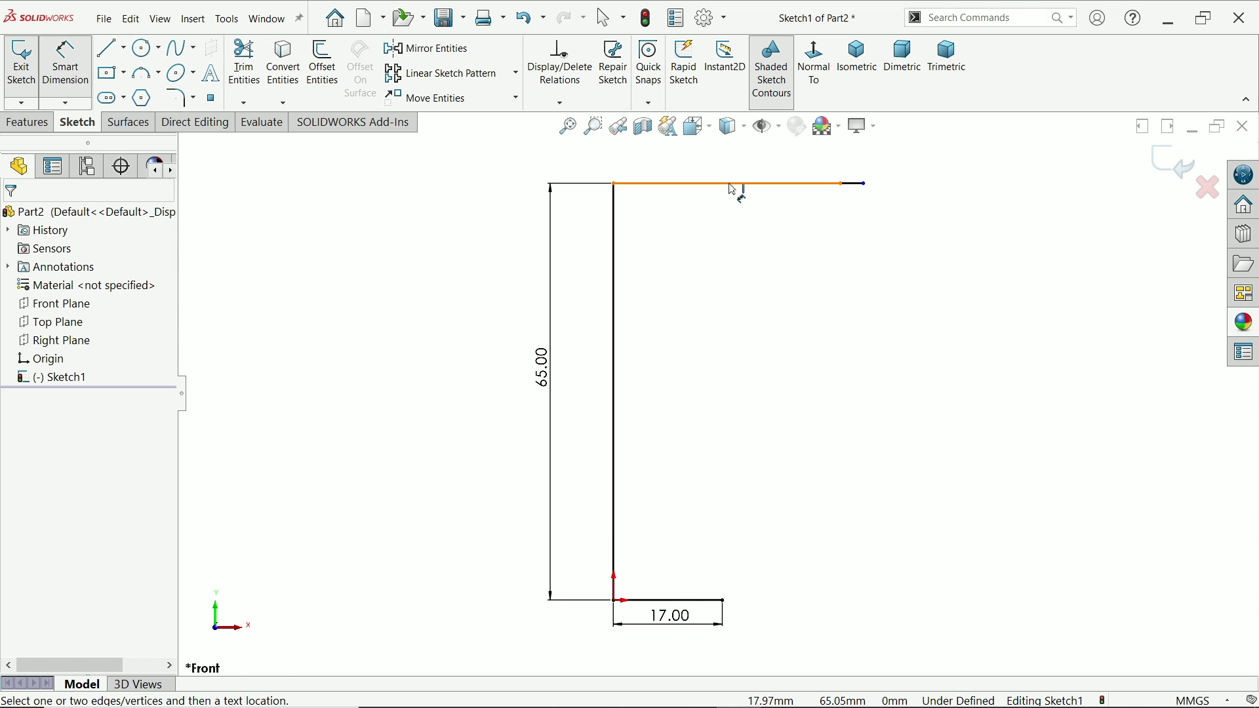
Dimension the top line to 28 and its short extension to 2
{"action": "left_click", "coordinate": [732, 184]}
{"action": "left_click", "coordinate": [730, 167]}
{"action": "type", "text": "2"}
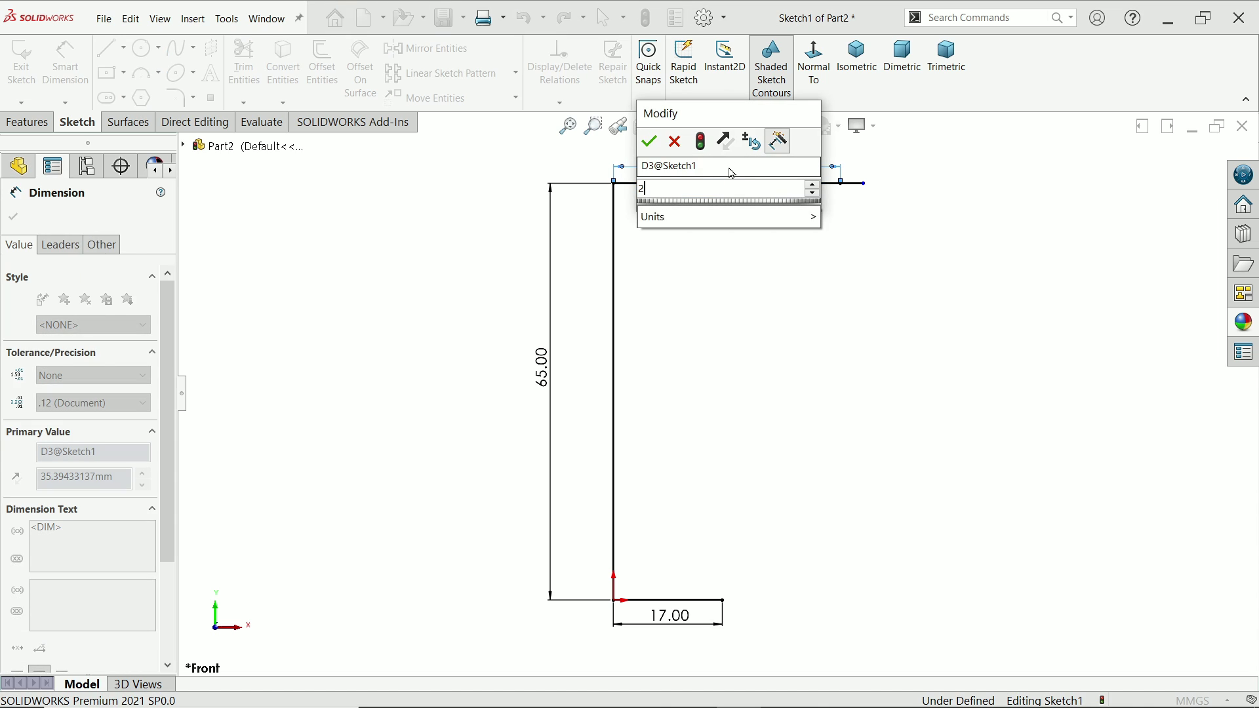
{"action": "type", "text": "8"}
{"action": "key", "text": "Return"}
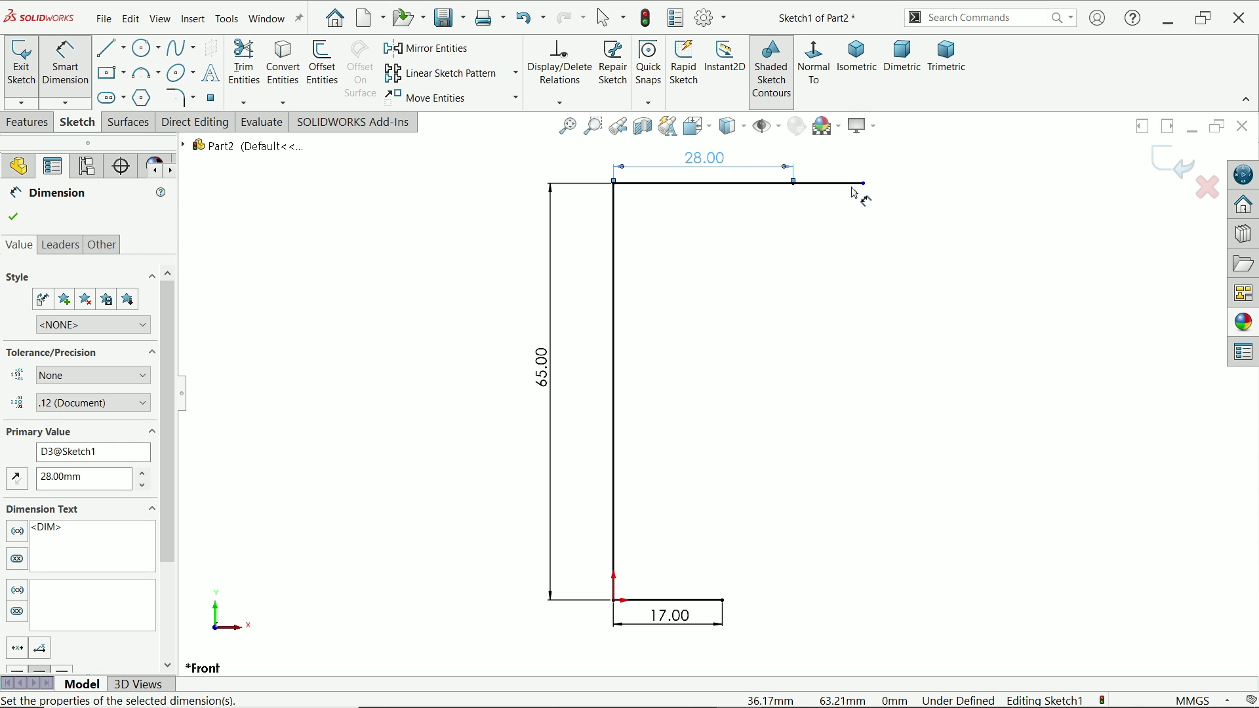
{"action": "left_click", "coordinate": [831, 184]}
{"action": "left_click", "coordinate": [823, 171]}
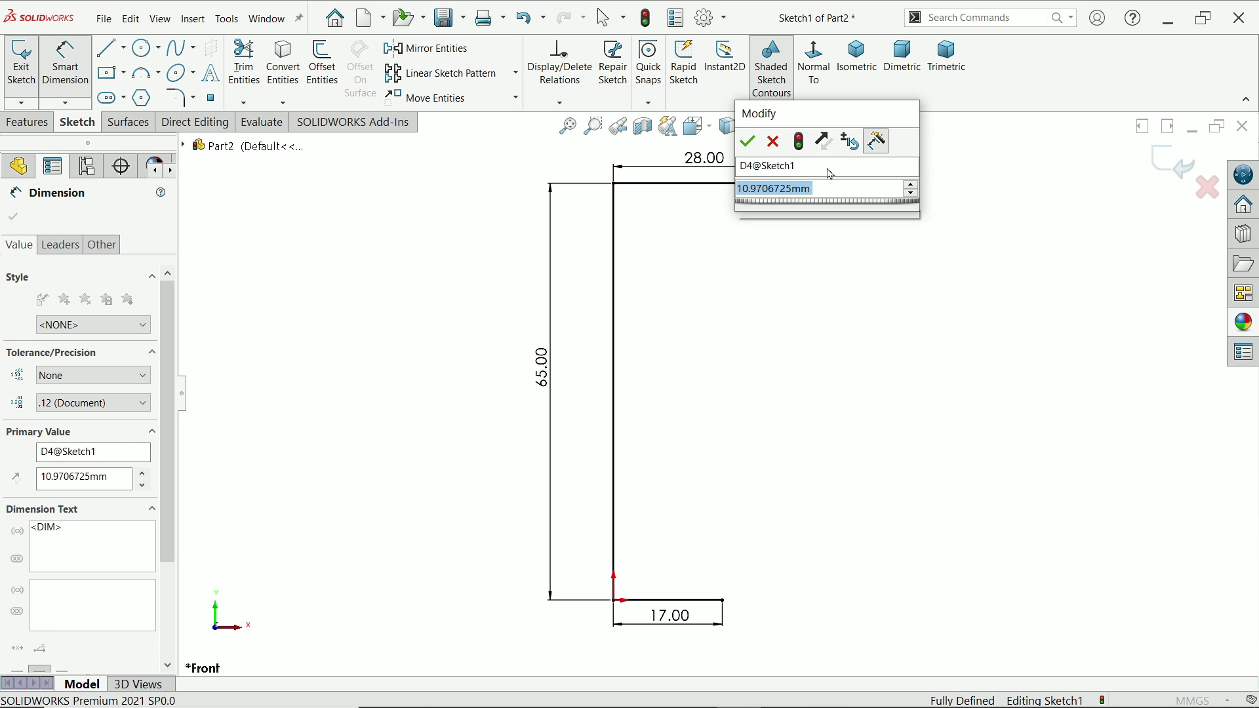
{"action": "type", "text": "2"}
{"action": "key", "text": "Return"}
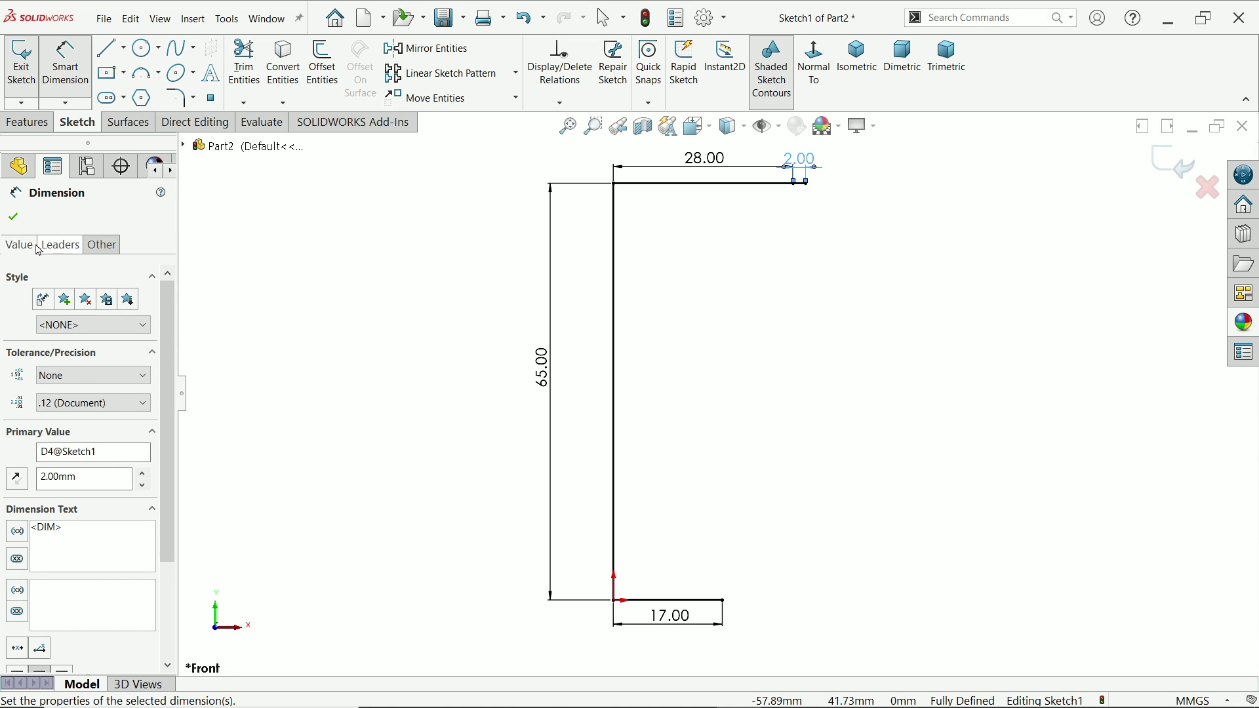
{"action": "left_click", "coordinate": [13, 216]}
Convert the top and vertical lines to construction geometry
{"action": "left_click", "coordinate": [674, 192]}
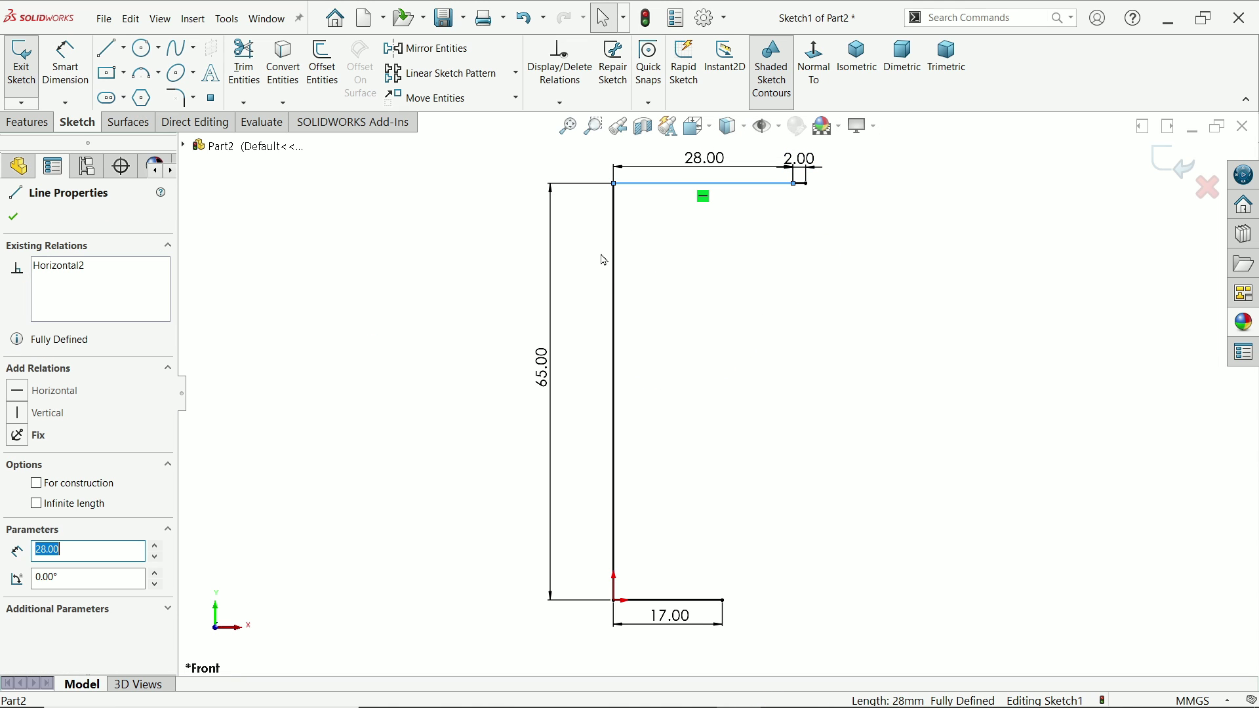
{"action": "left_click", "coordinate": [614, 283], "text": "ctrl"}
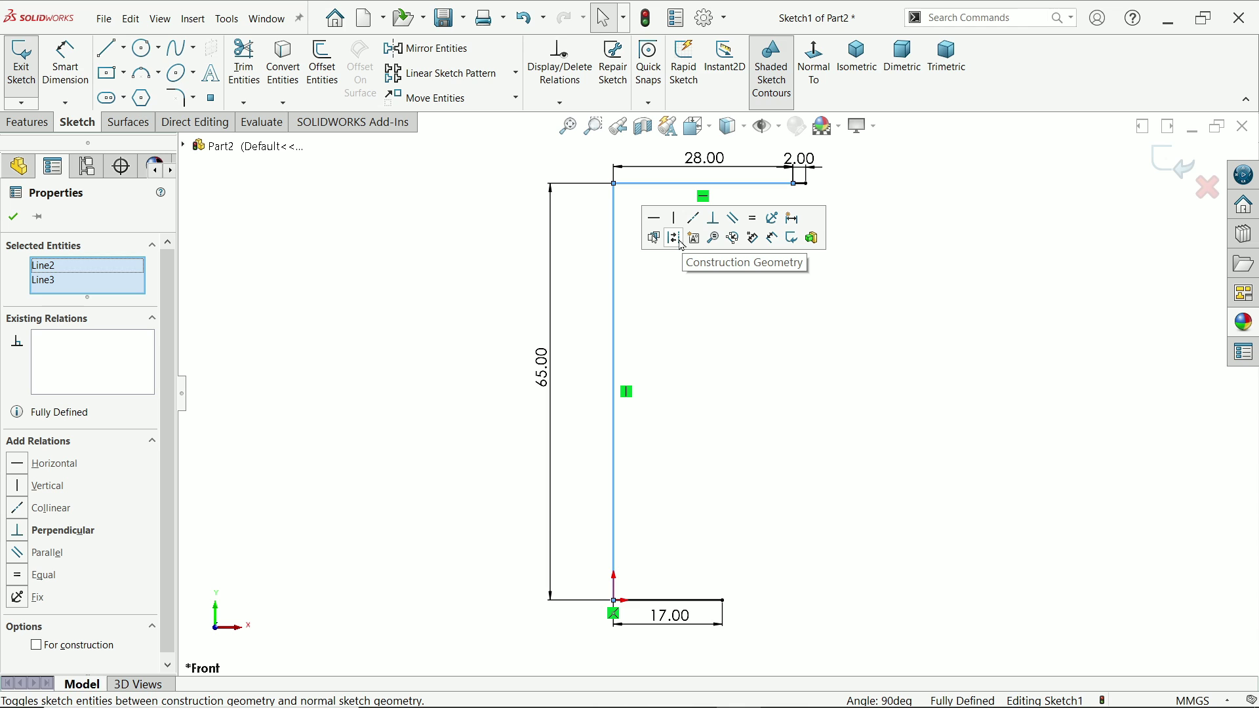
{"action": "left_click", "coordinate": [675, 239]}
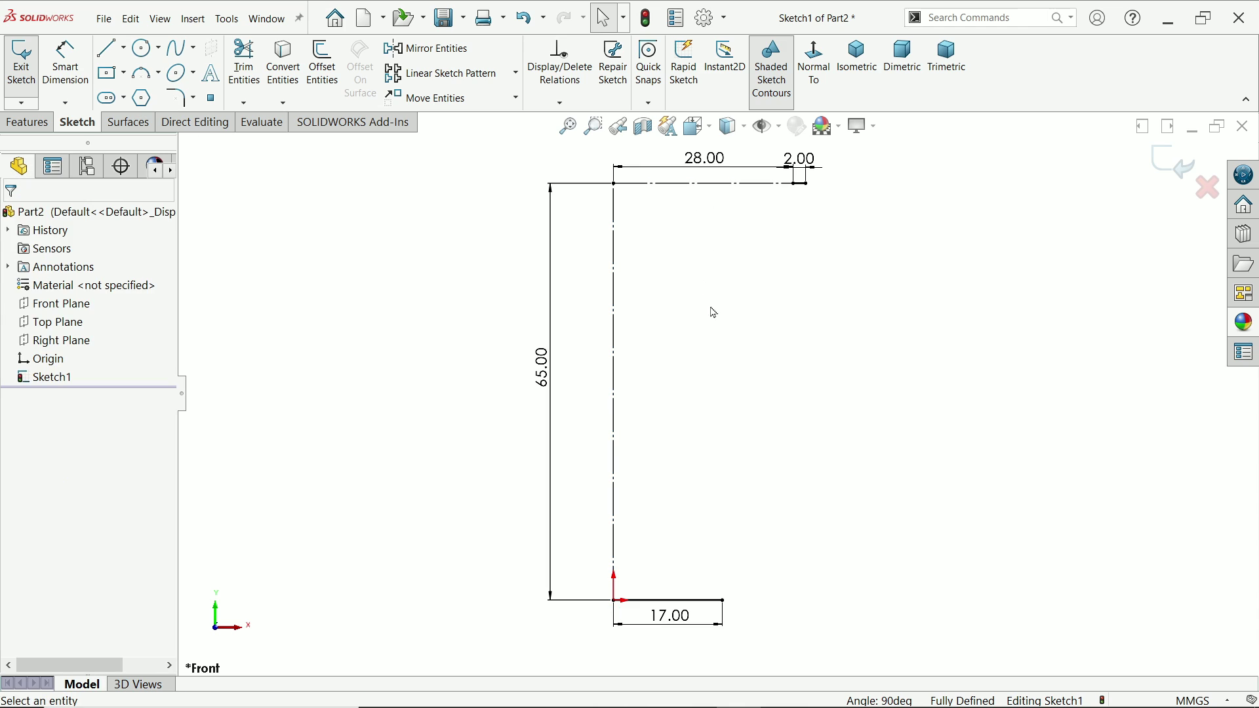
Draw the outer spline from the top-right endpoint to the bottom line's right end
{"action": "left_click", "coordinate": [193, 48]}
{"action": "left_click", "coordinate": [196, 71]}
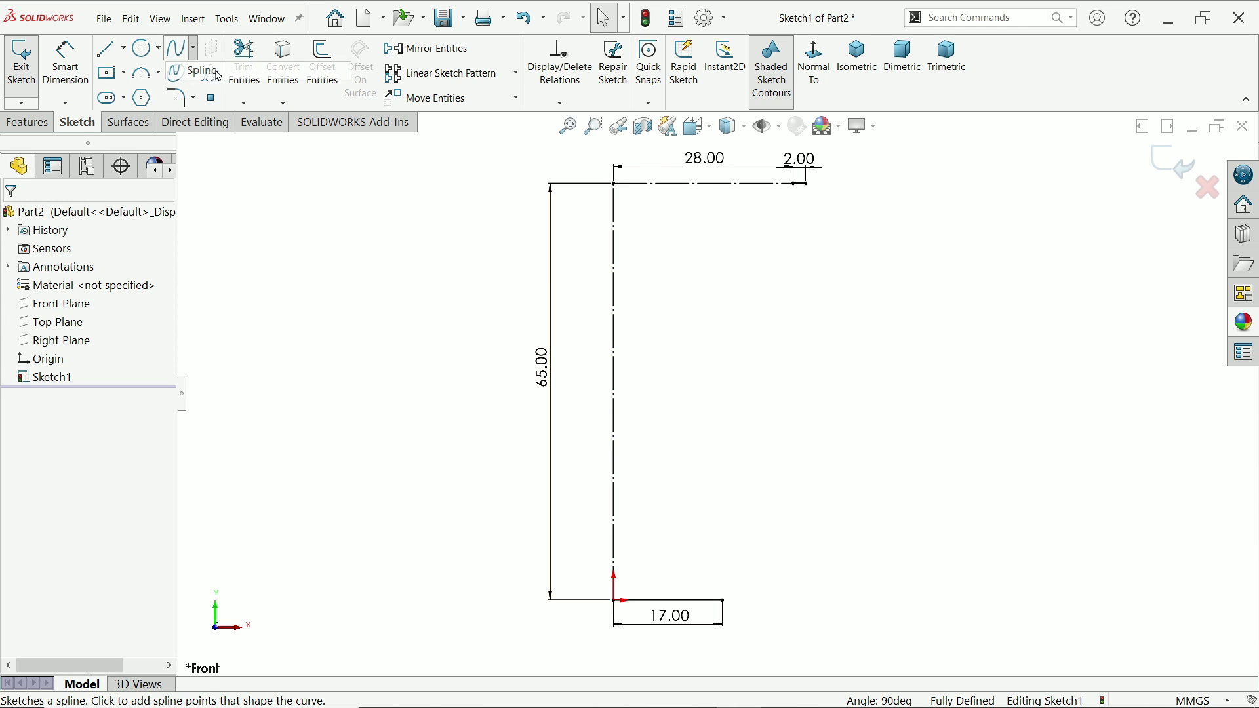
{"action": "left_click", "coordinate": [801, 184]}
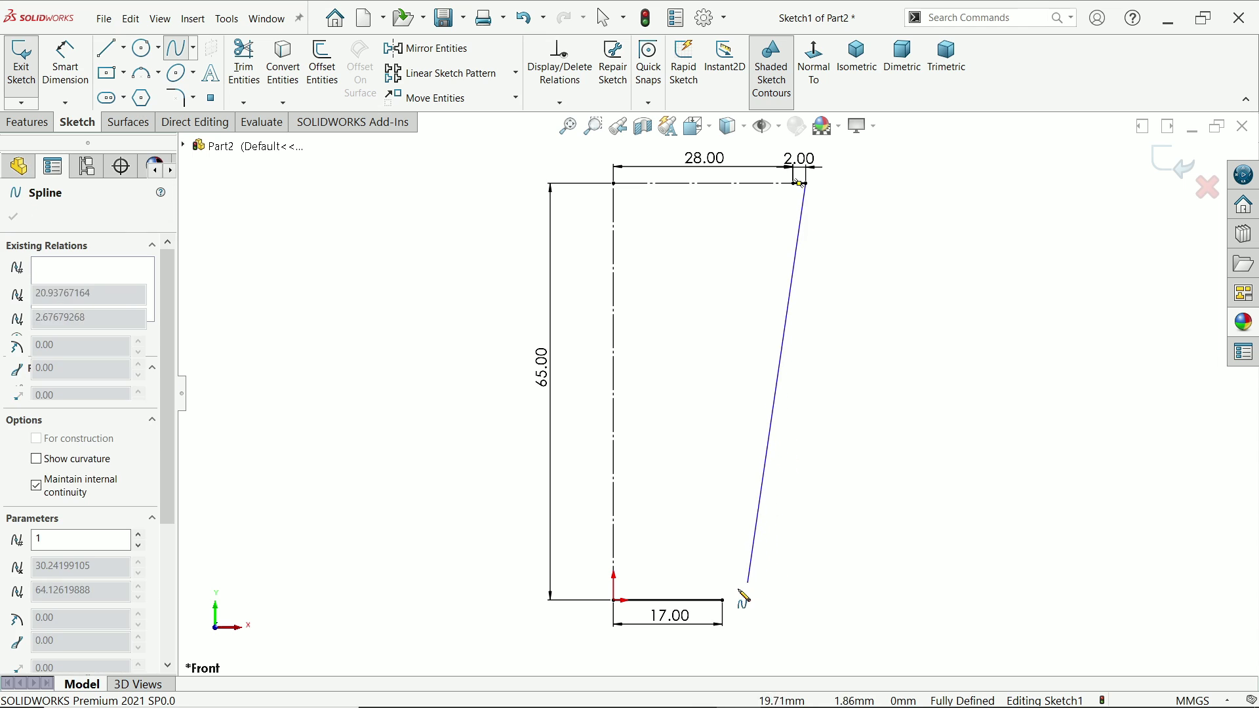
{"action": "left_click", "coordinate": [723, 601]}
{"action": "right_click", "coordinate": [764, 581]}
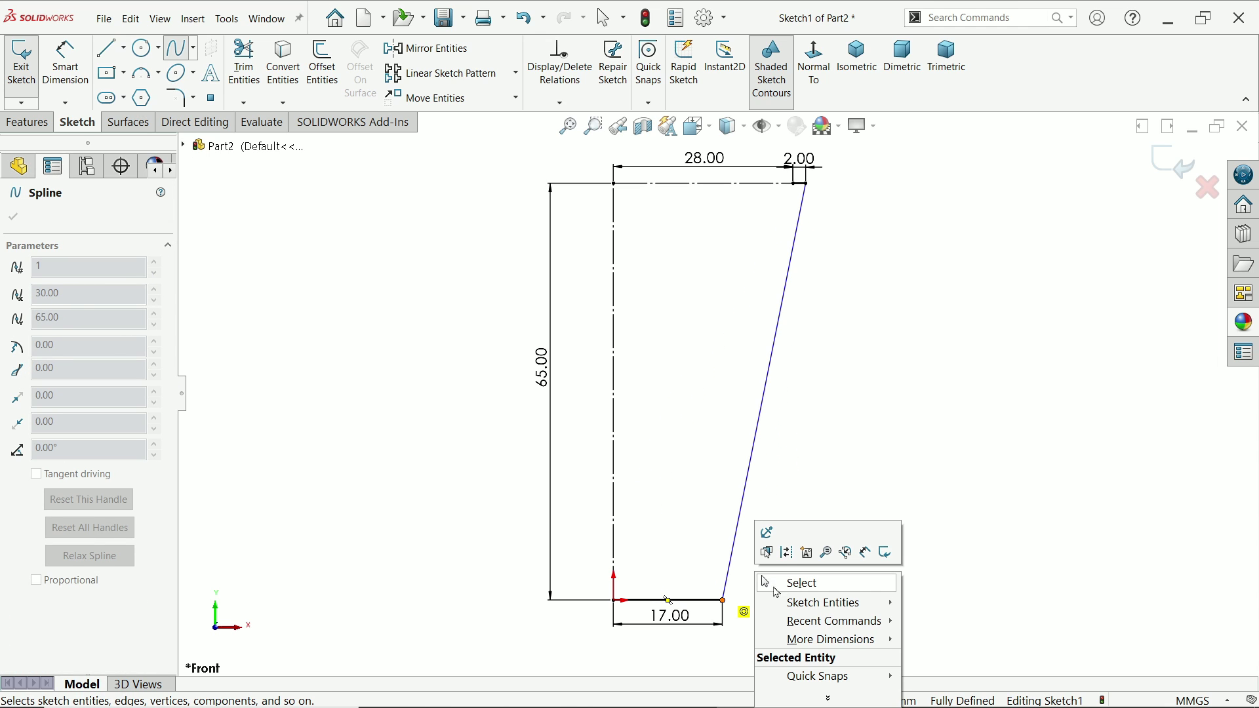
{"action": "left_click", "coordinate": [794, 584]}
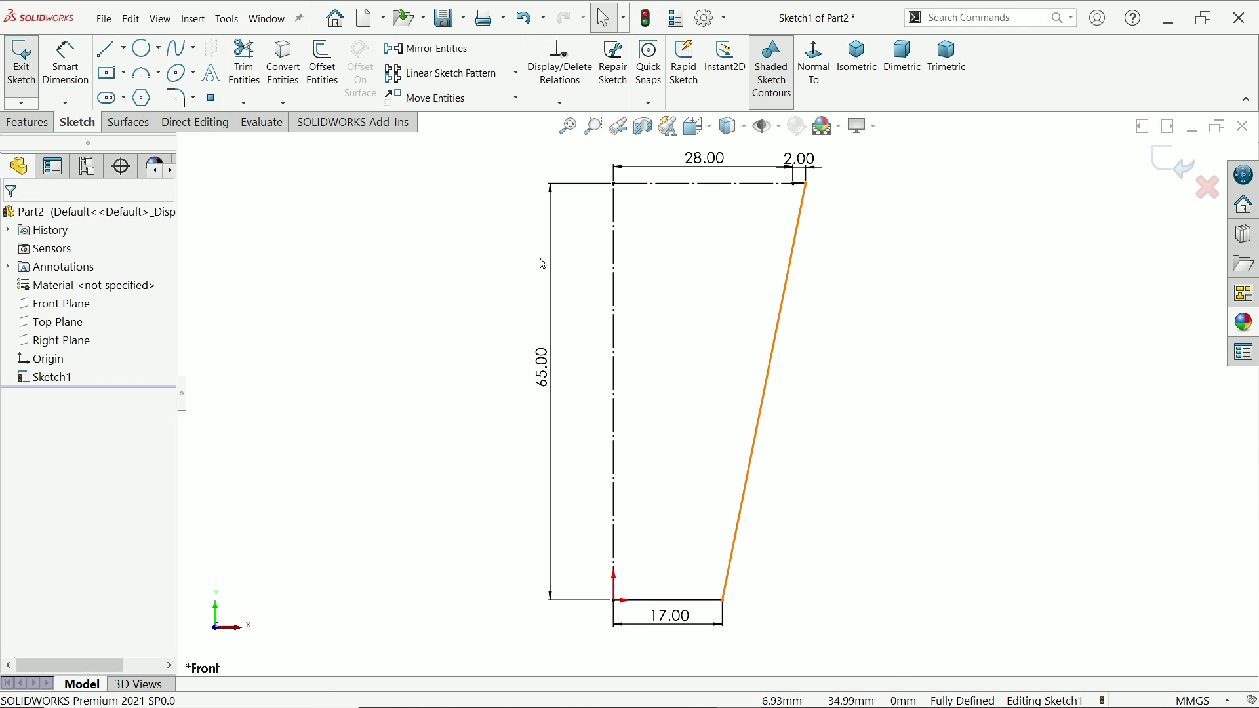
Draw the inner spline to the centreline and close the profile with a line to the origin
{"action": "left_click", "coordinate": [195, 55]}
{"action": "left_click", "coordinate": [200, 68]}
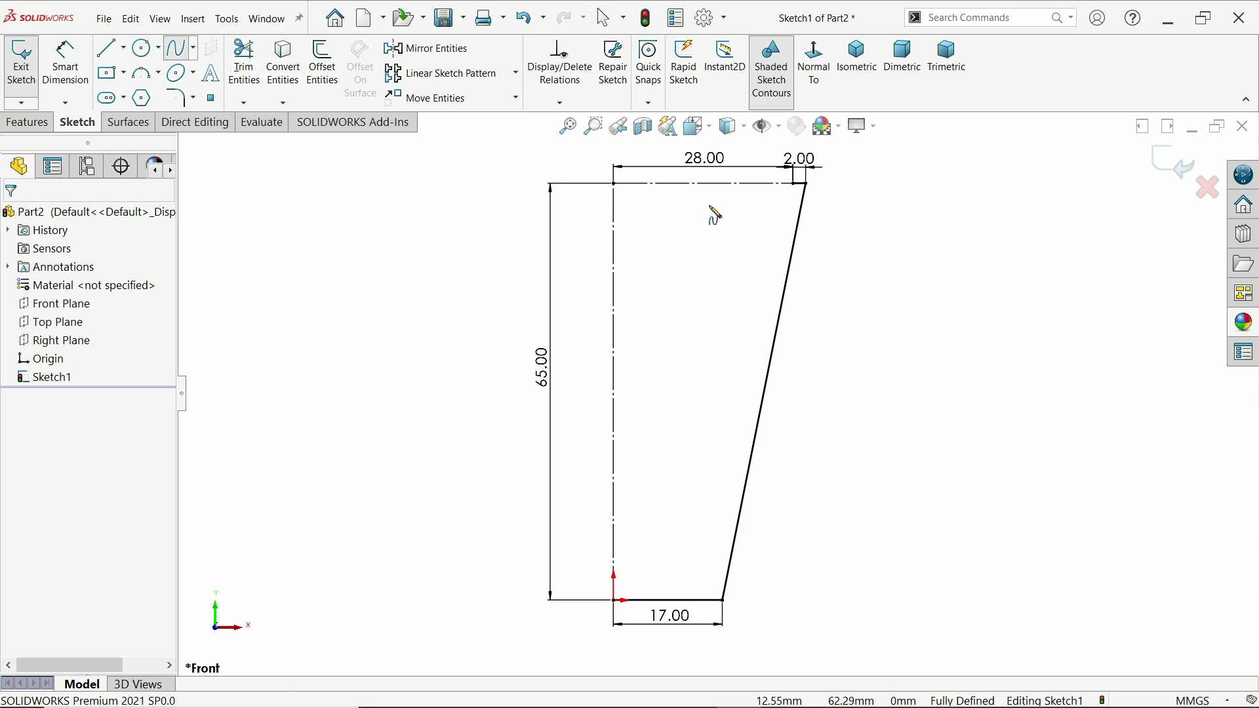
{"action": "left_click", "coordinate": [795, 185]}
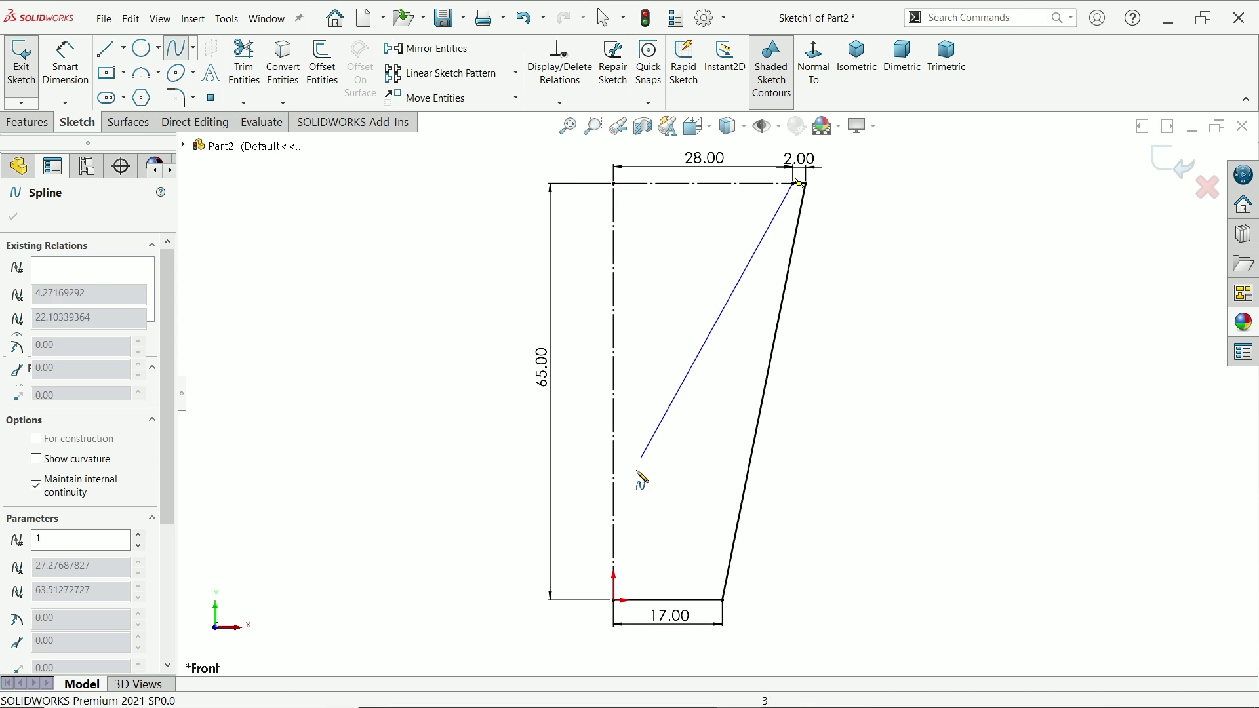
{"action": "left_click", "coordinate": [614, 492]}
{"action": "right_click", "coordinate": [652, 497]}
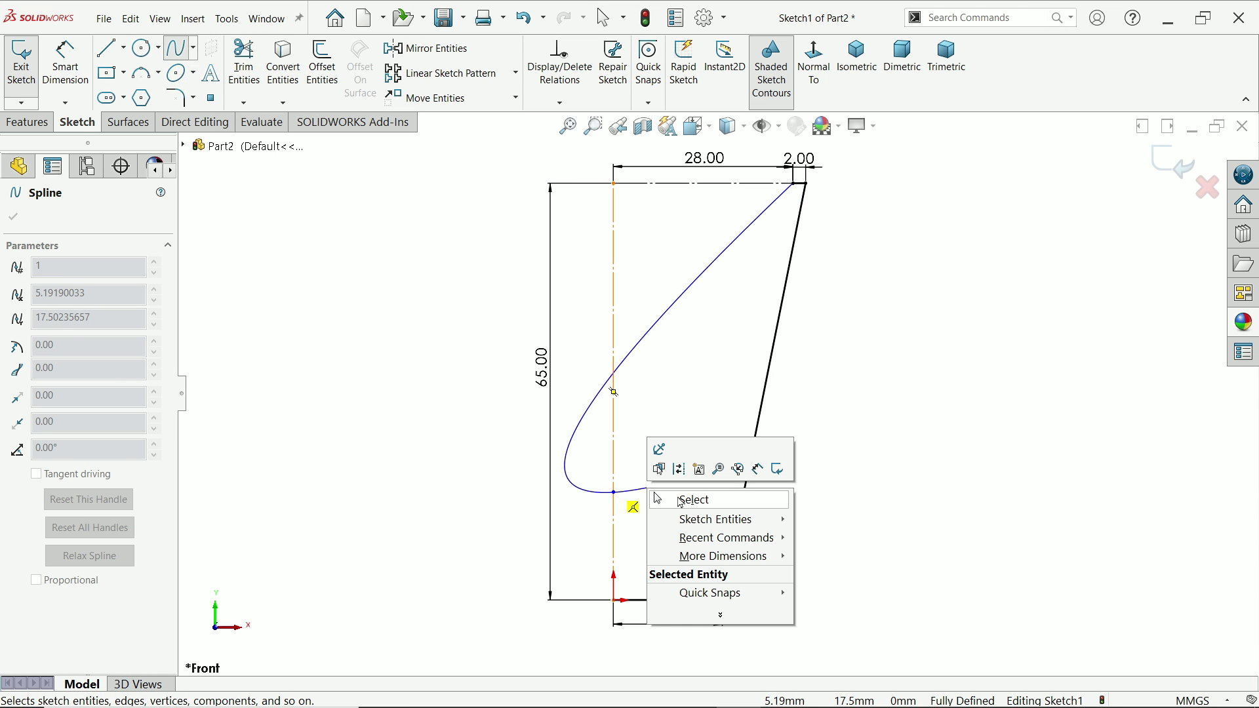
{"action": "left_click", "coordinate": [690, 498]}
{"action": "left_click", "coordinate": [106, 49]}
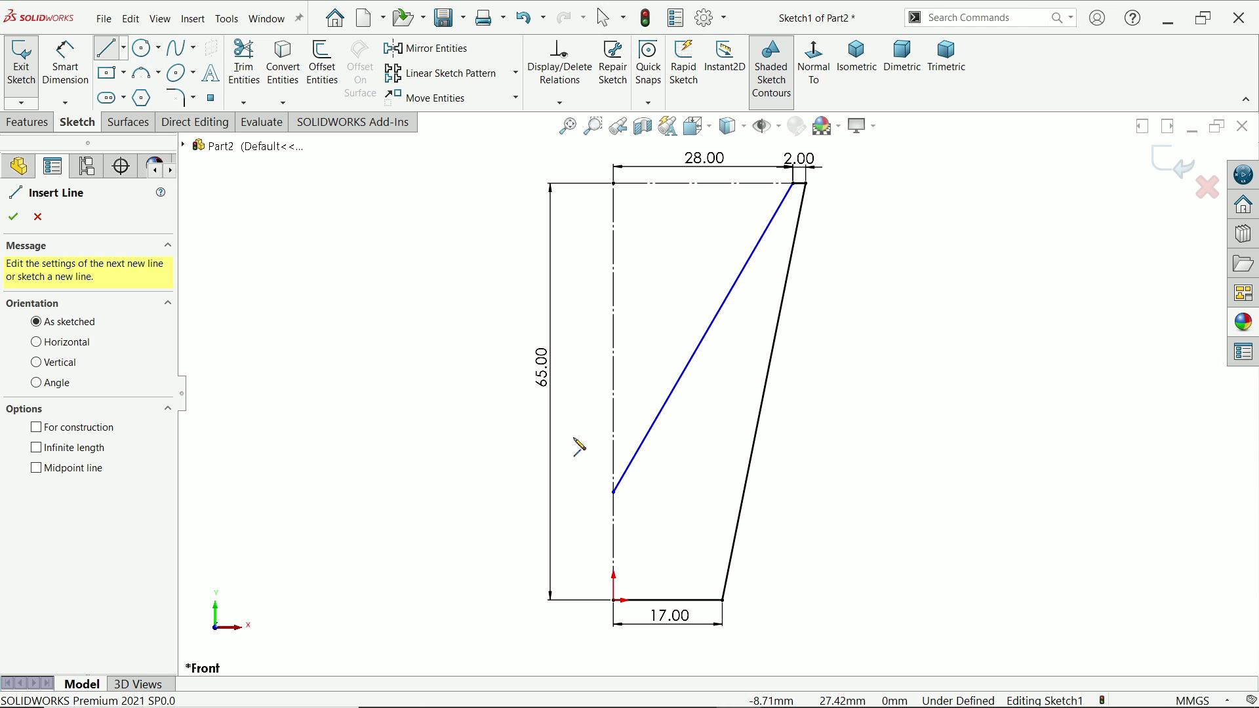
{"action": "left_click", "coordinate": [614, 492]}
{"action": "left_click", "coordinate": [614, 599]}
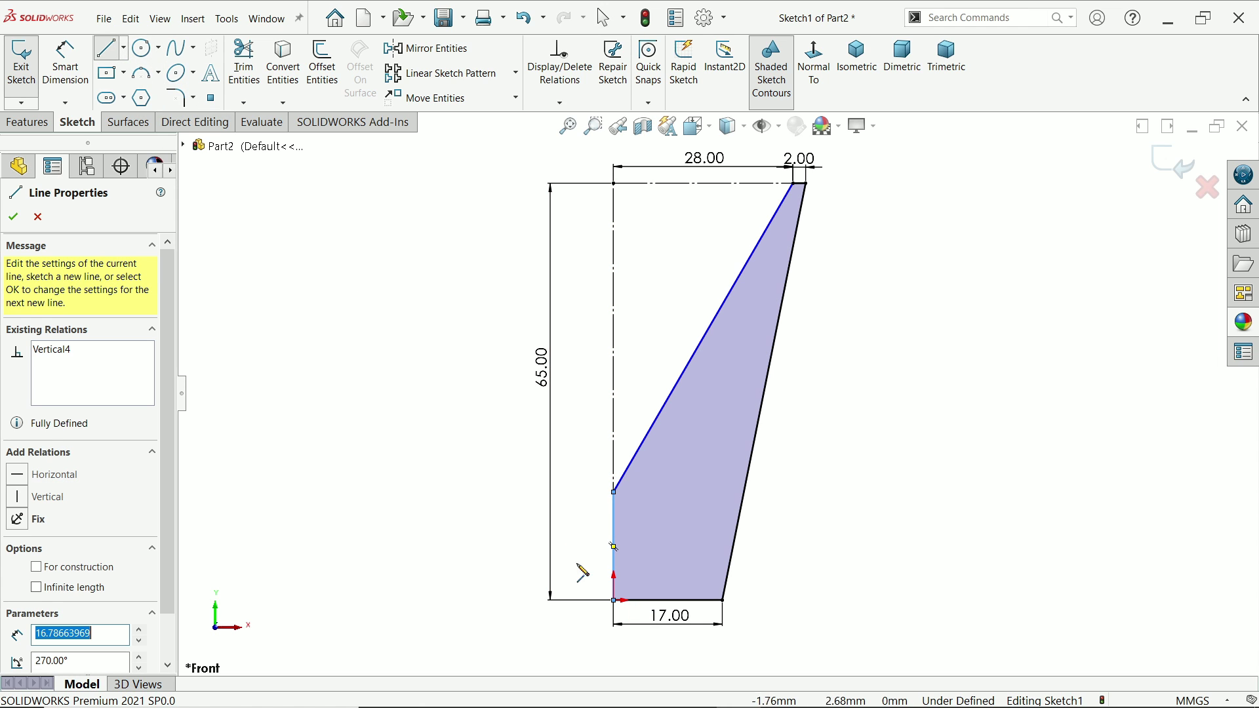
Bend the outer spline outward and pull out its top tangent handle
{"action": "right_click", "coordinate": [484, 471]}
{"action": "left_click", "coordinate": [524, 479]}
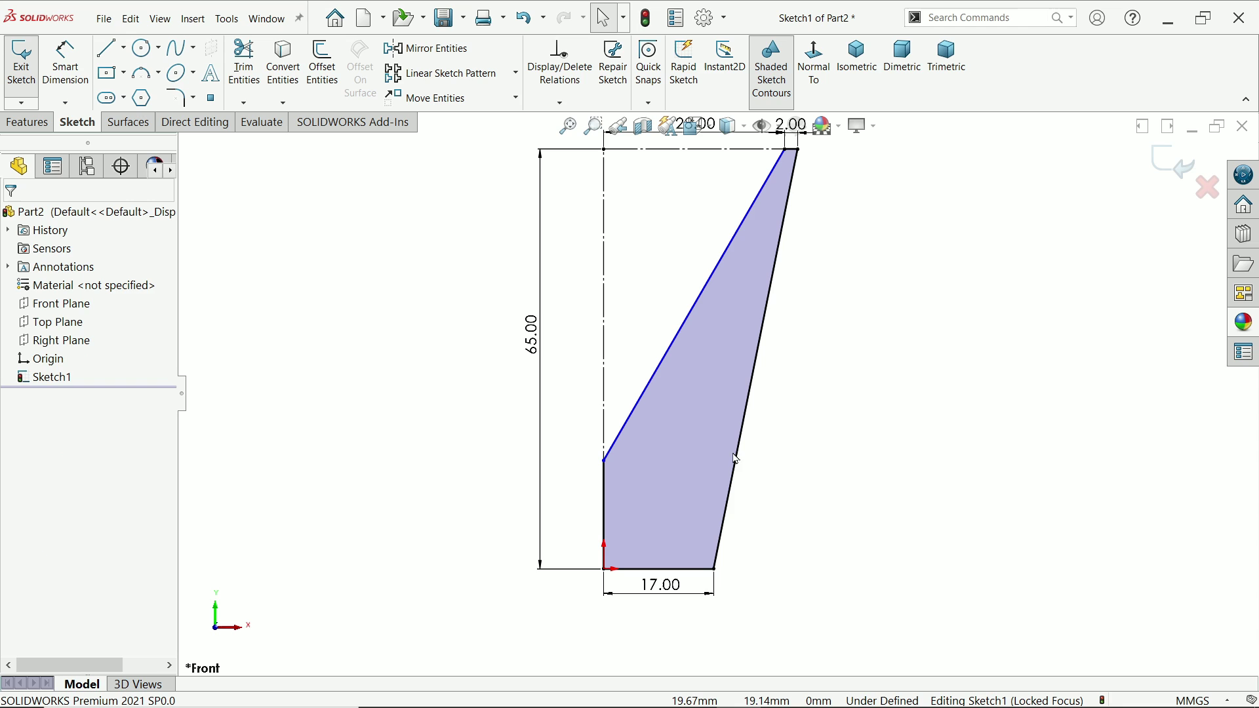
{"action": "left_click", "coordinate": [751, 406]}
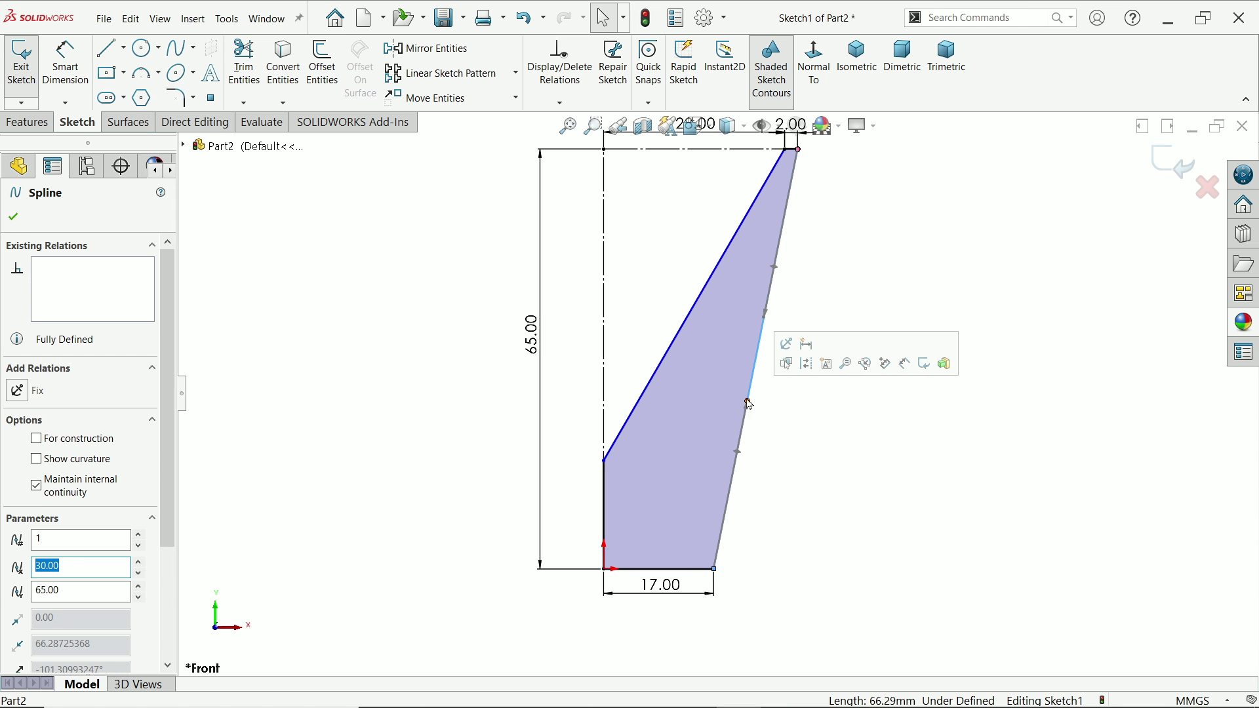
{"action": "left_click_drag", "start_coordinate": [749, 404], "coordinate": [790, 472]}
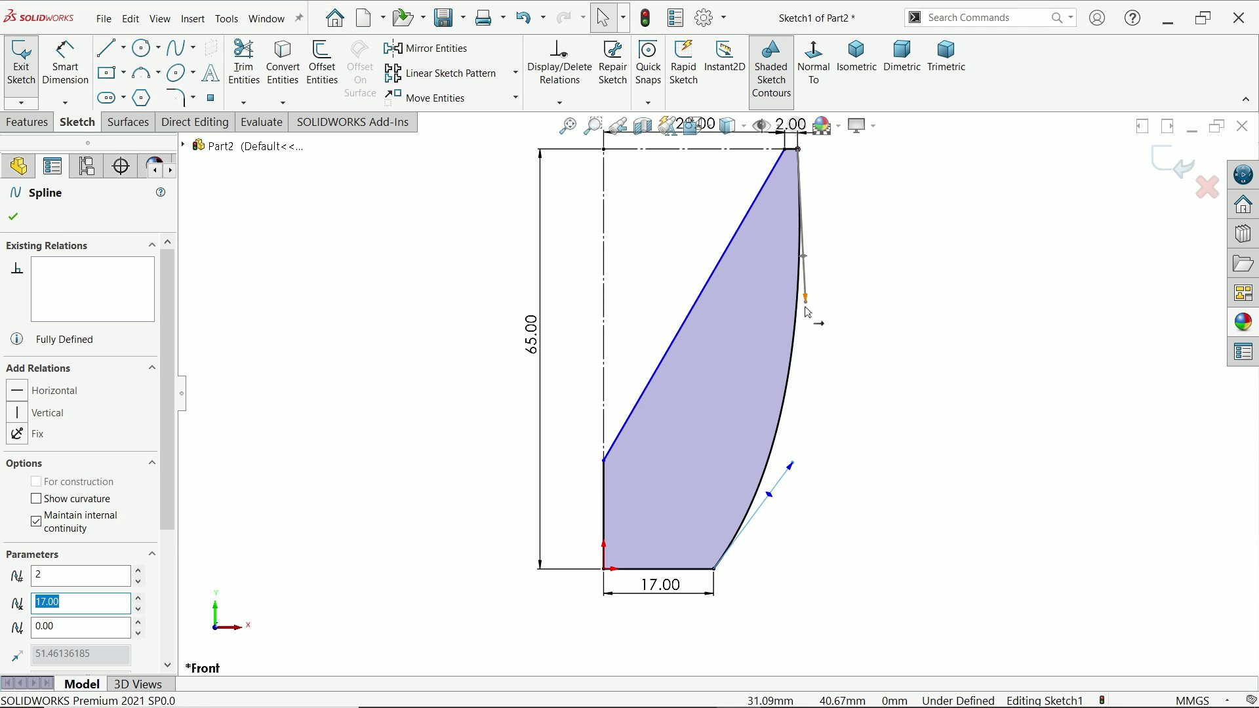
{"action": "left_click_drag", "start_coordinate": [807, 303], "coordinate": [821, 302]}
Dimension the outer curve's lower tangent to 55° (180-125) from the base and length 55
{"action": "left_click", "coordinate": [66, 62]}
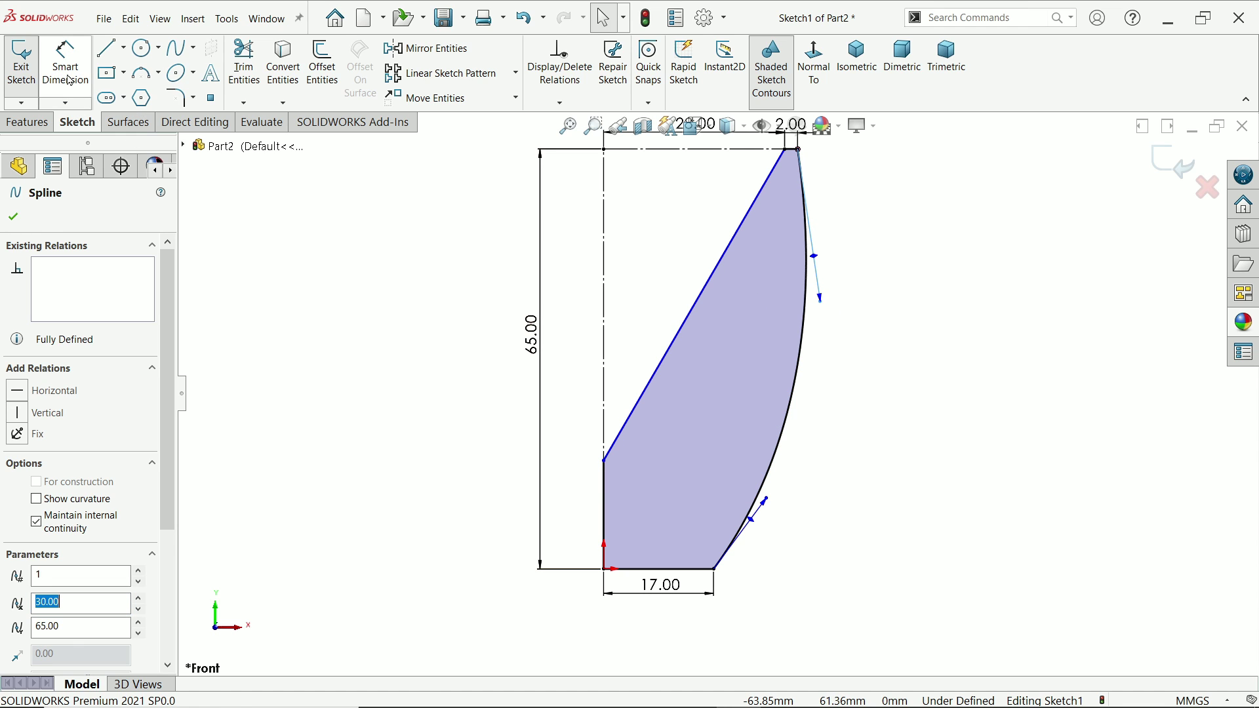
{"action": "left_click", "coordinate": [753, 522]}
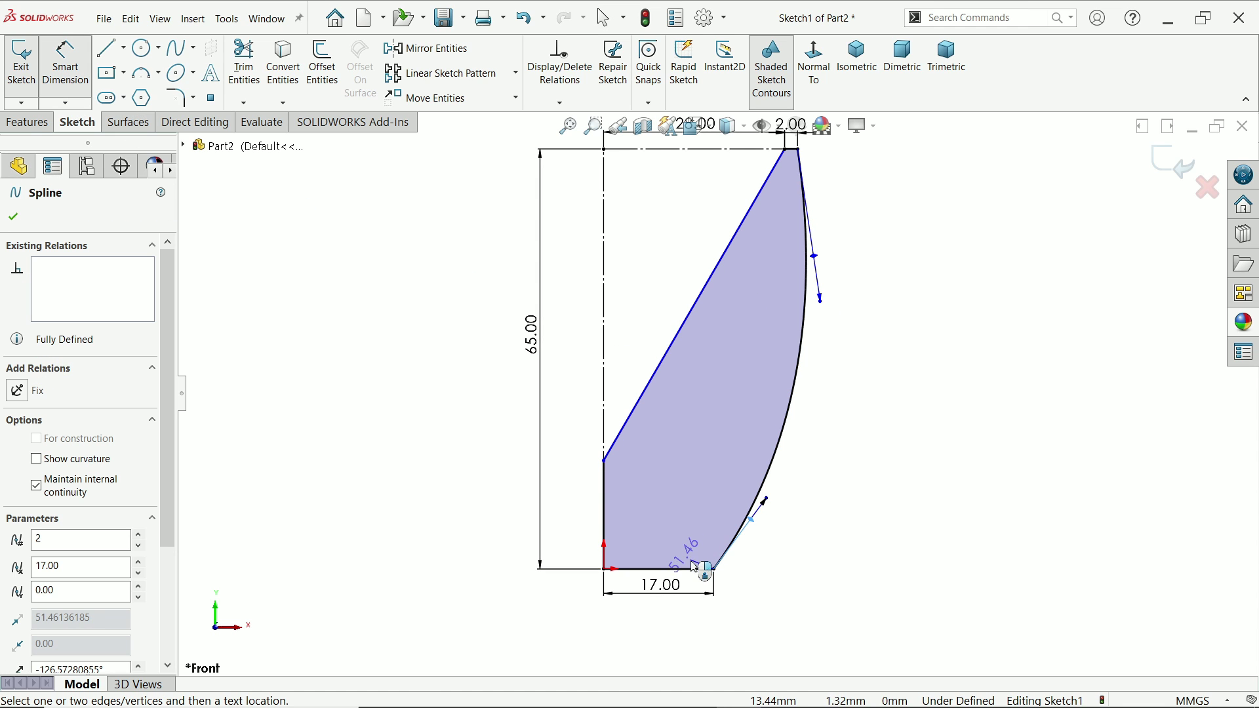
{"action": "left_click", "coordinate": [689, 568]}
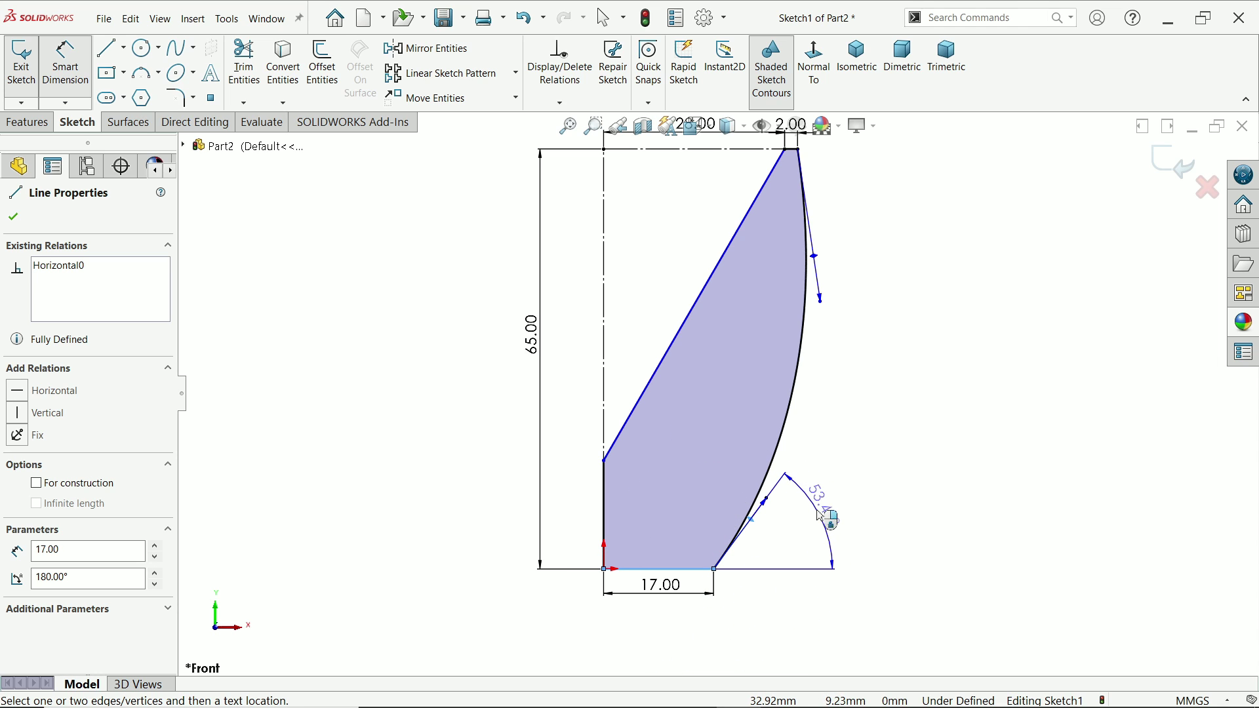
{"action": "left_click", "coordinate": [821, 516]}
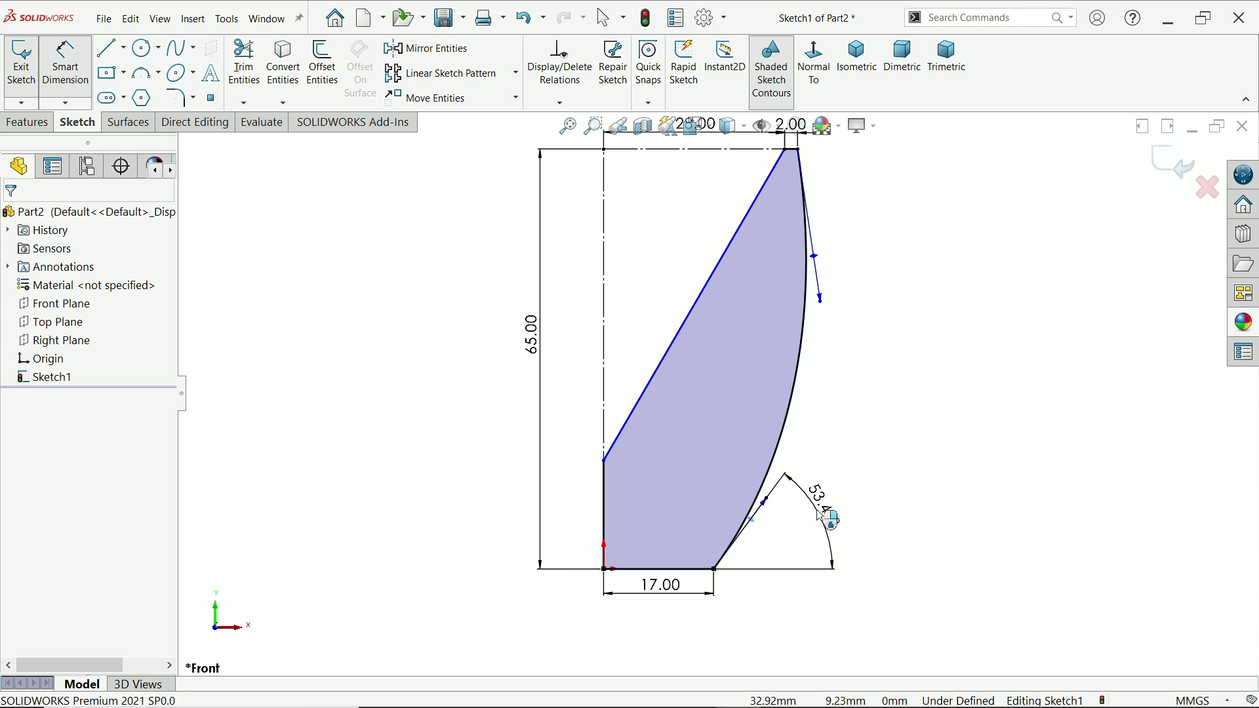
{"action": "type", "text": "1"}
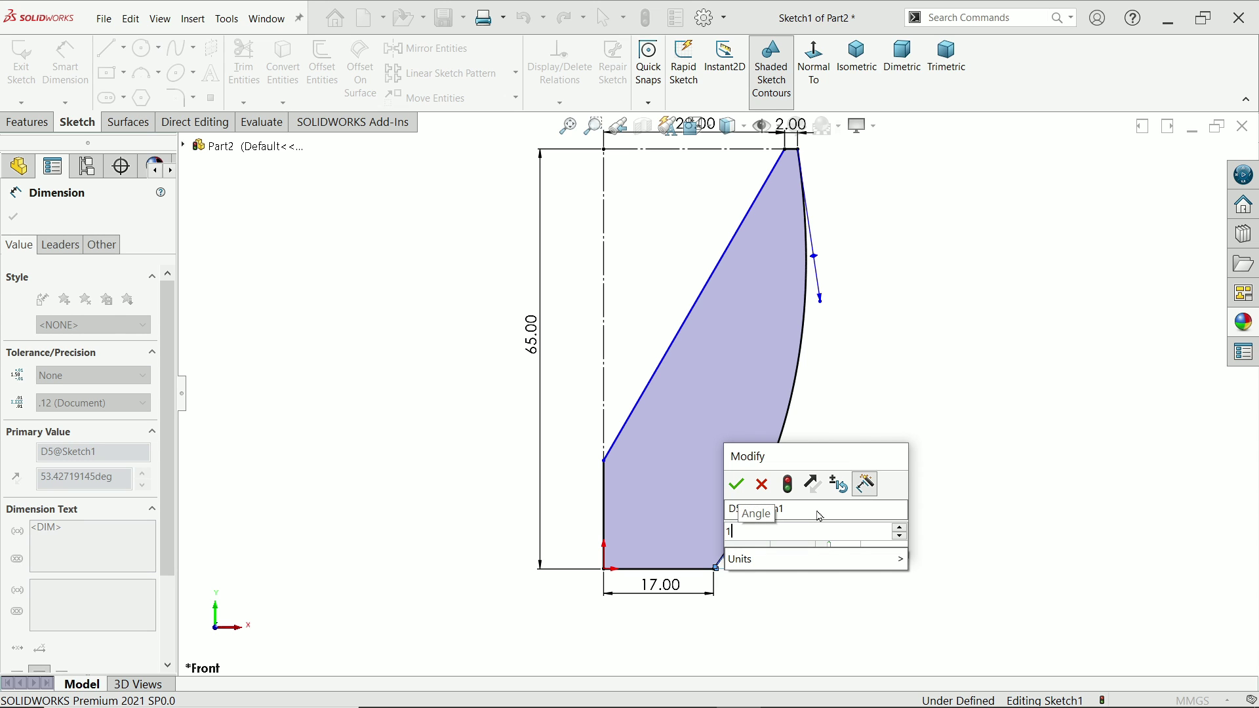
{"action": "type", "text": "80-125"}
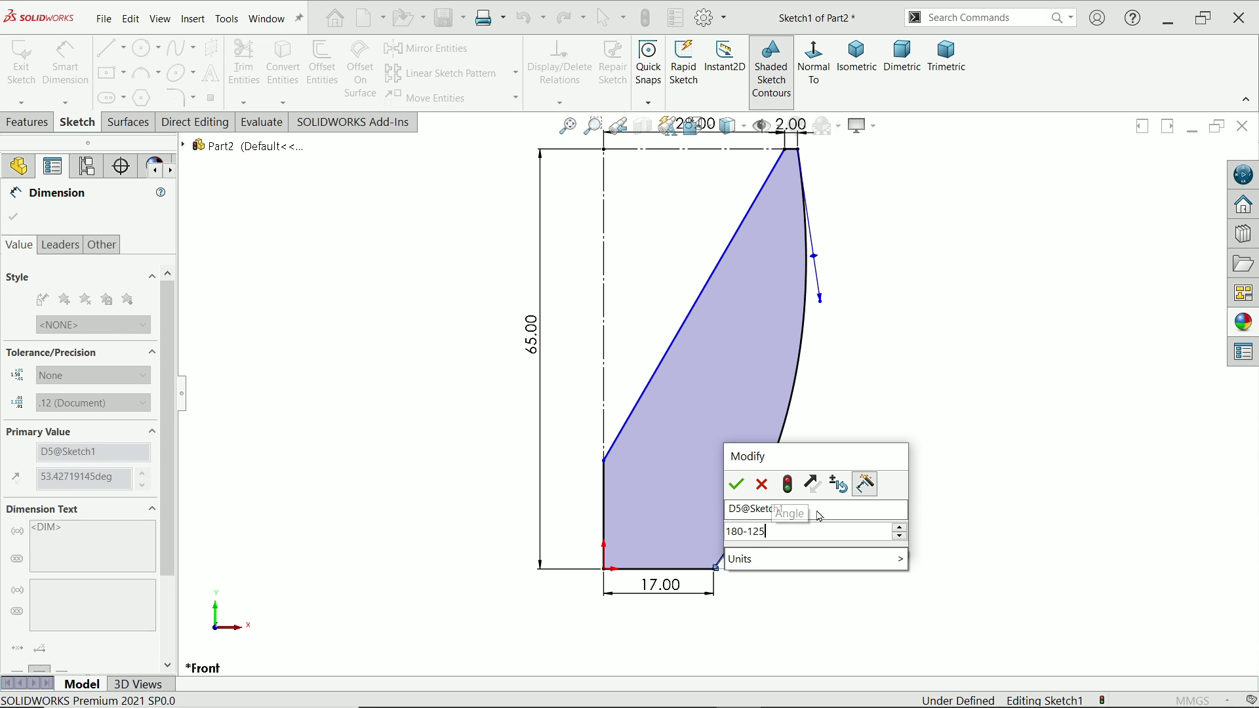
{"action": "key", "text": "Return"}
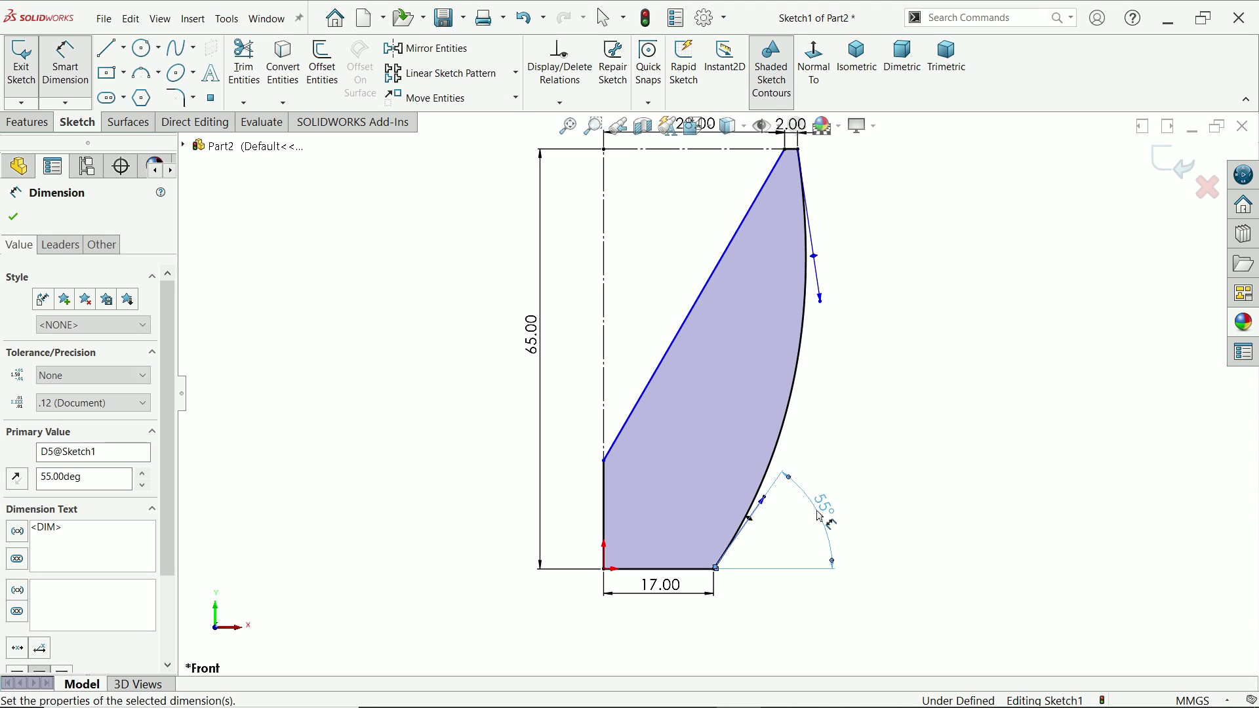
{"action": "left_click", "coordinate": [759, 513]}
{"action": "left_click", "coordinate": [805, 537]}
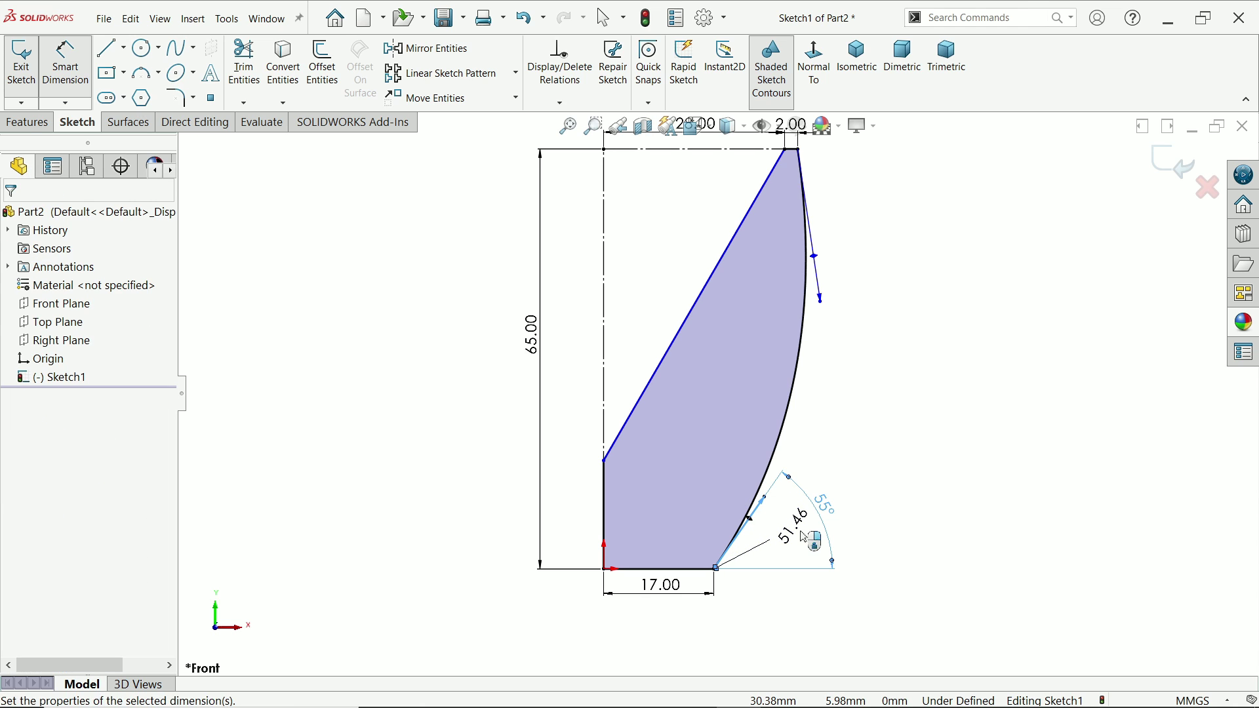
{"action": "type", "text": "55"}
{"action": "key", "text": "Return"}
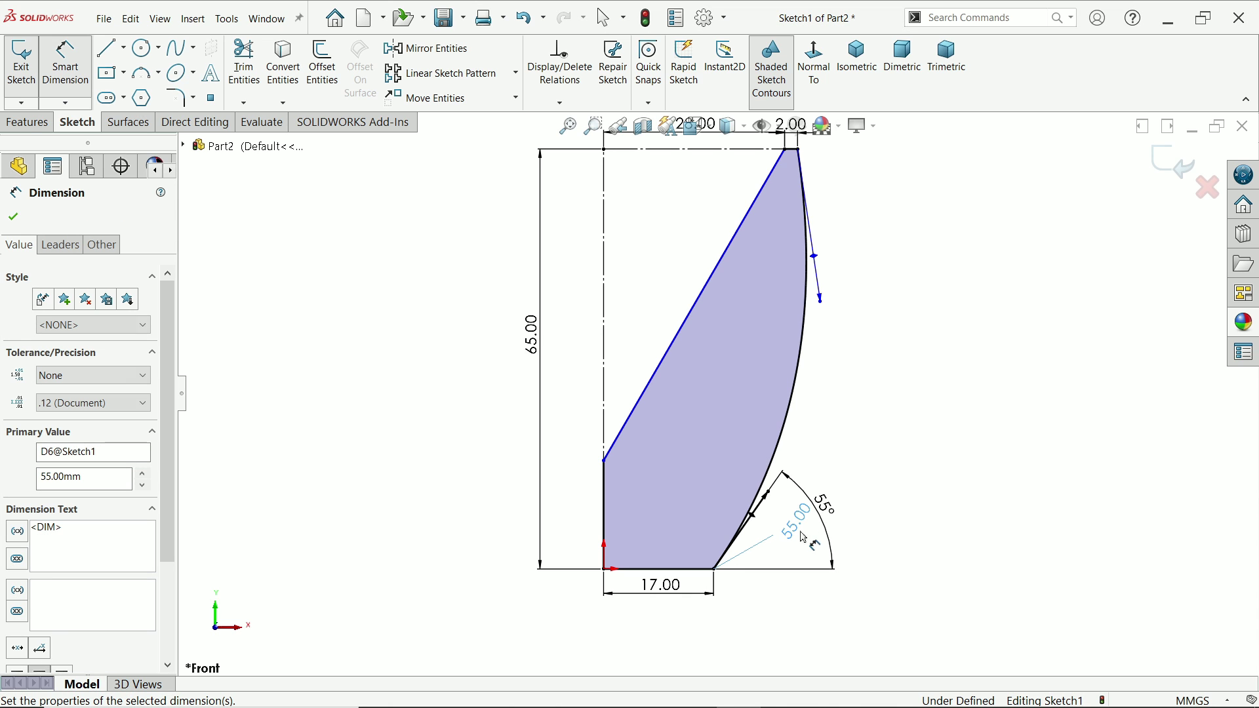
{"action": "key", "text": "Escape"}
Dimension the outer curve's top tangent to length 95 and a 100° angle
{"action": "left_click", "coordinate": [821, 300]}
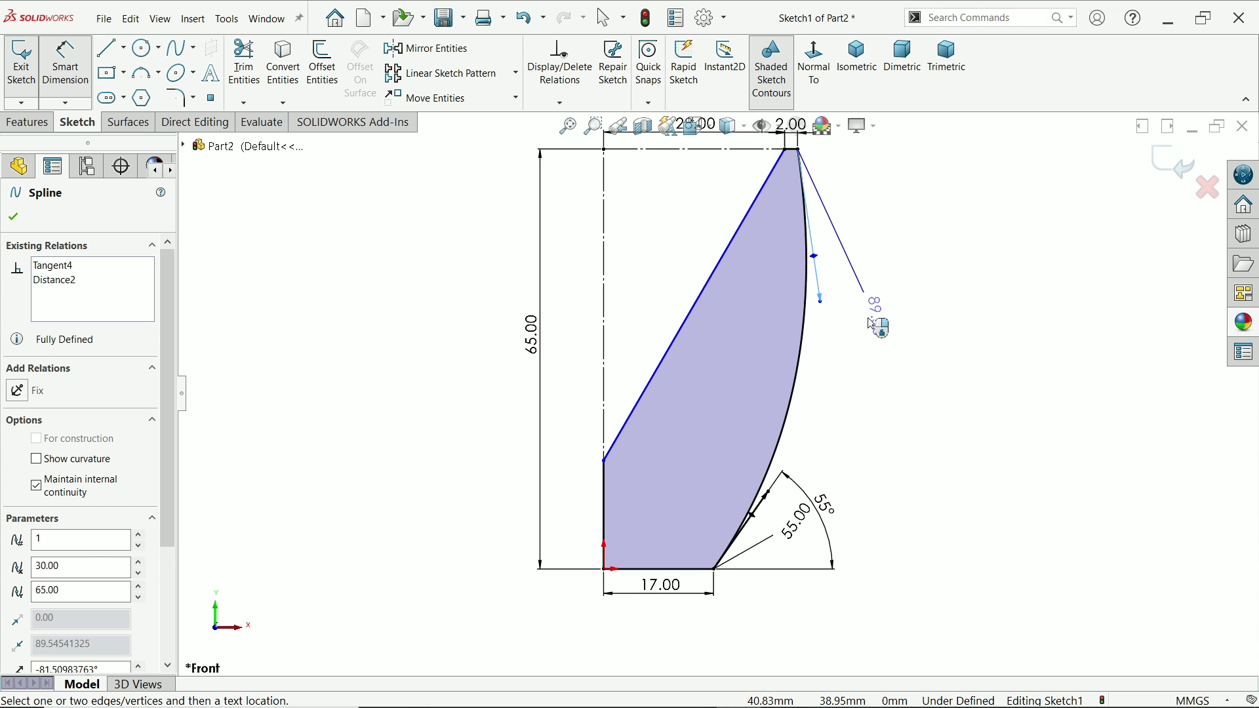
{"action": "left_click", "coordinate": [872, 323]}
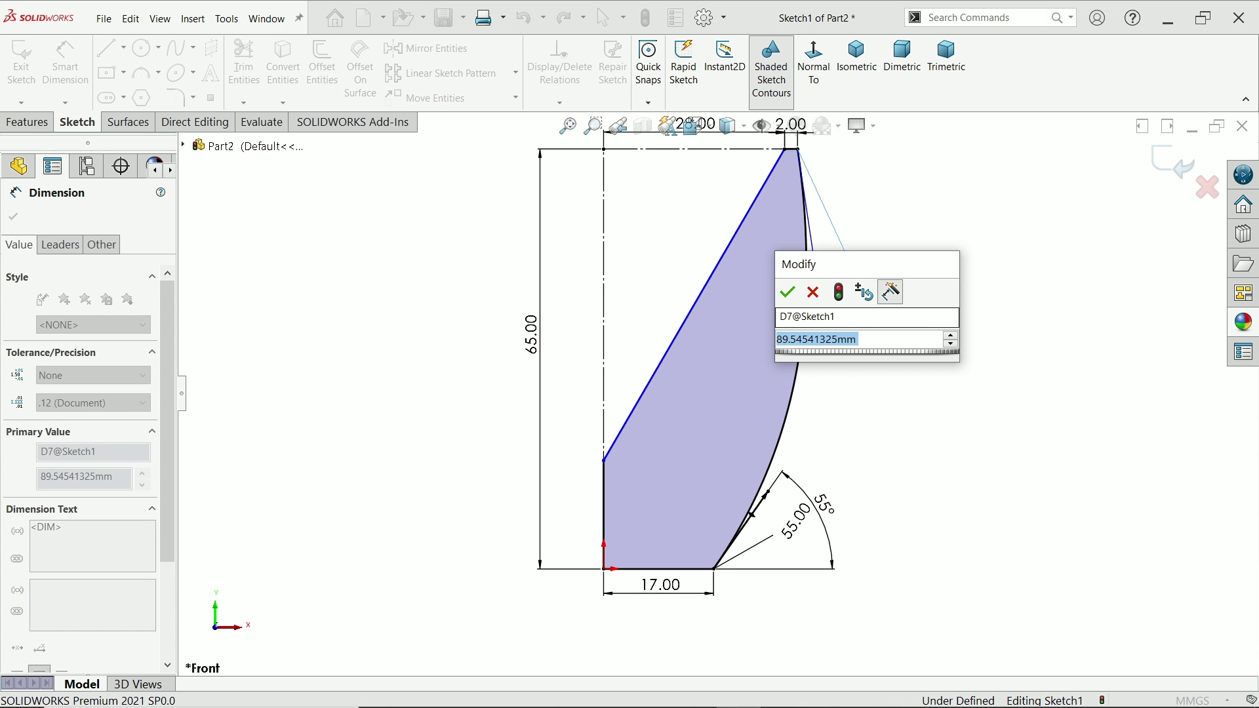
{"action": "type", "text": "95"}
{"action": "key", "text": "Return"}
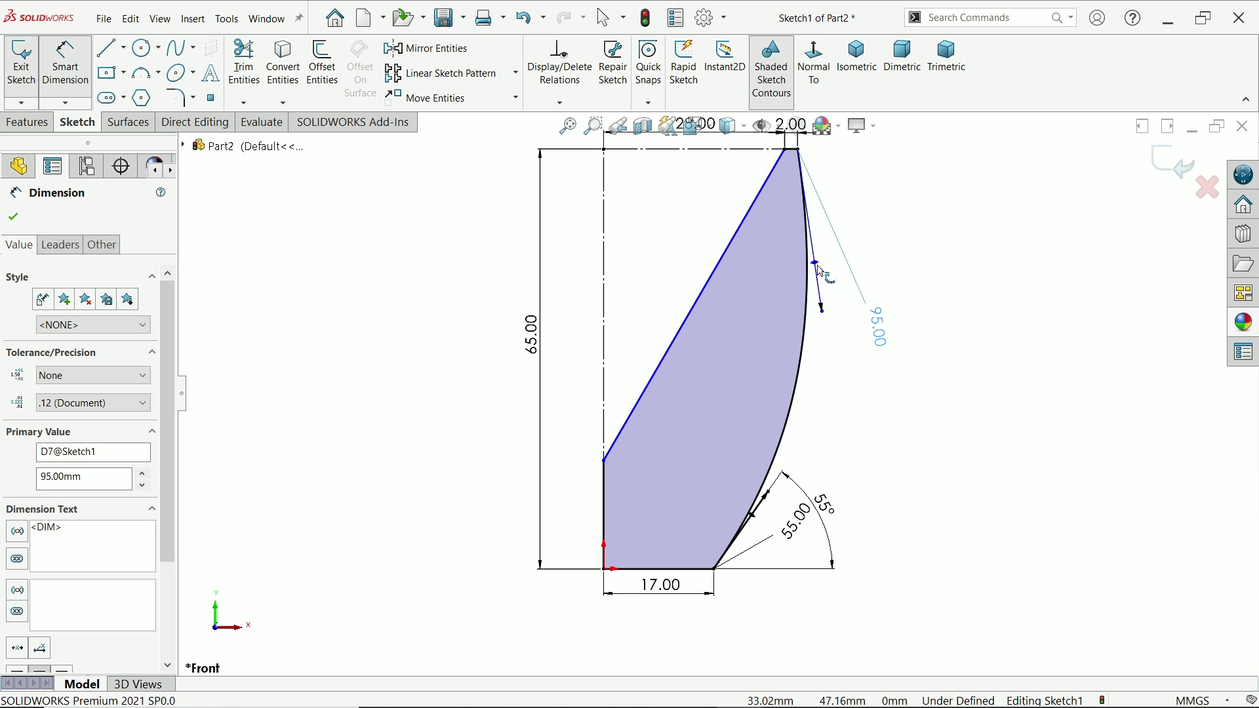
{"action": "left_click", "coordinate": [816, 267]}
{"action": "left_click", "coordinate": [792, 150]}
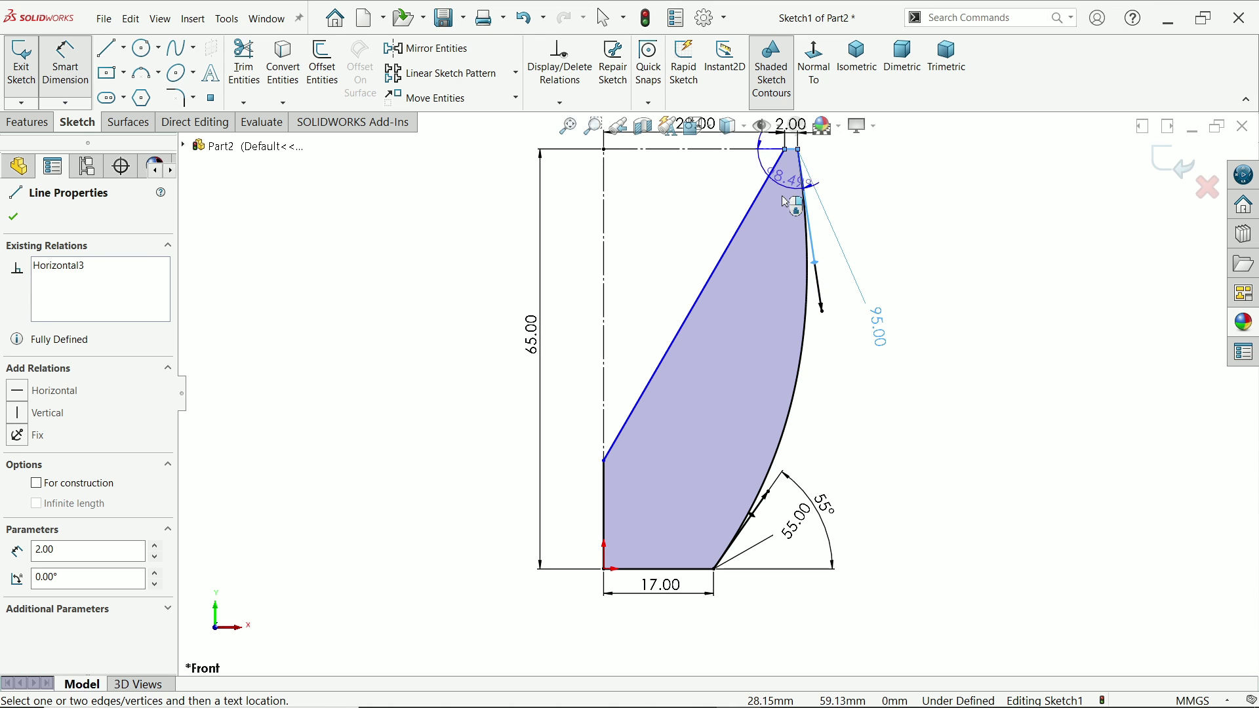
{"action": "left_click", "coordinate": [721, 232]}
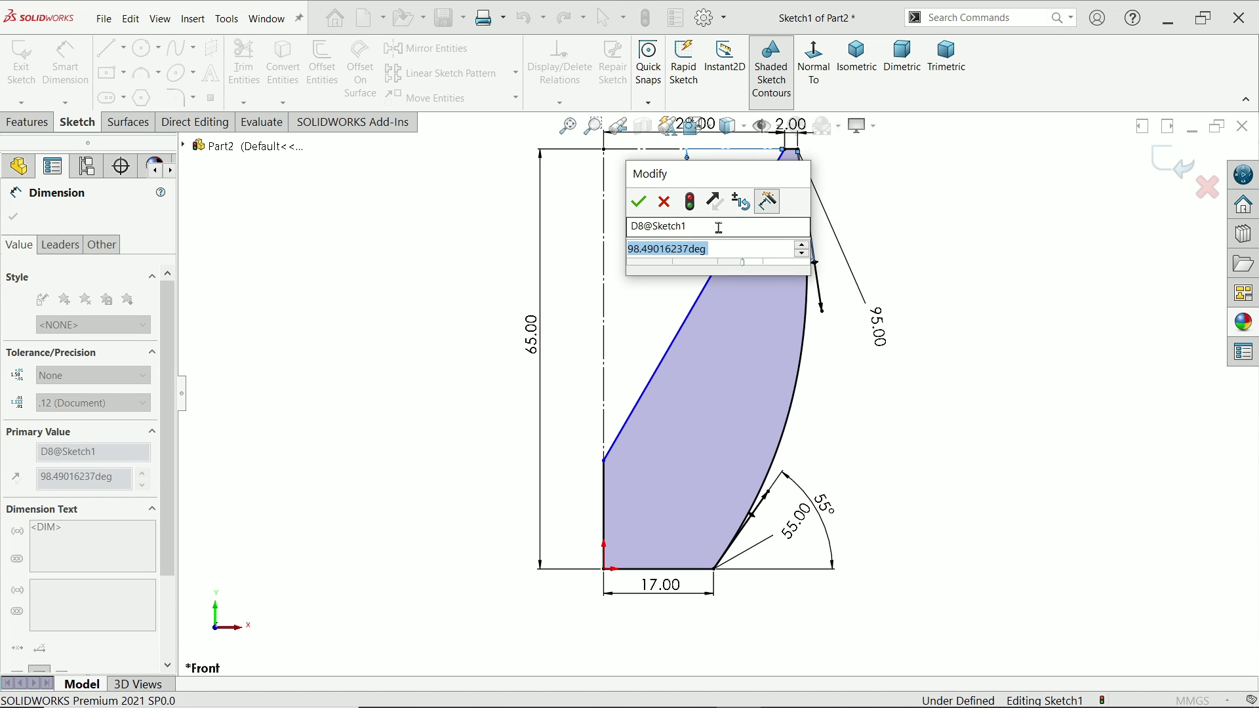
{"action": "type", "text": "10"}
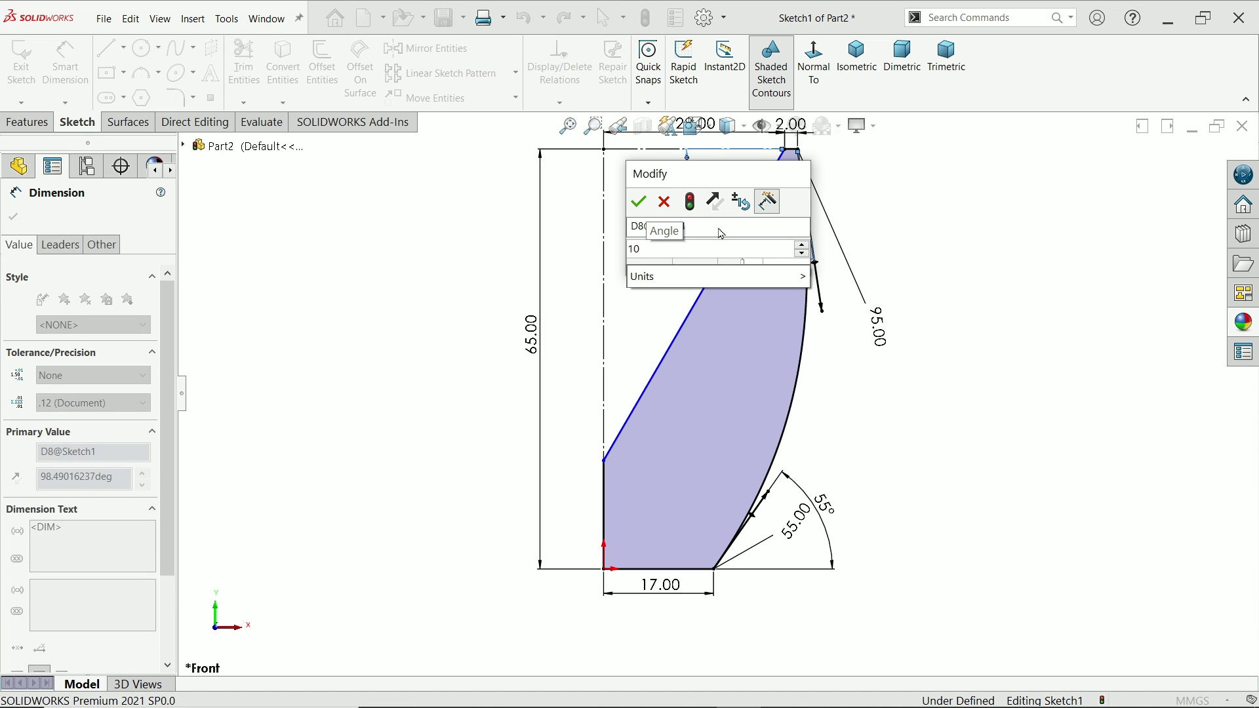
{"action": "type", "text": "0"}
{"action": "key", "text": "Return"}
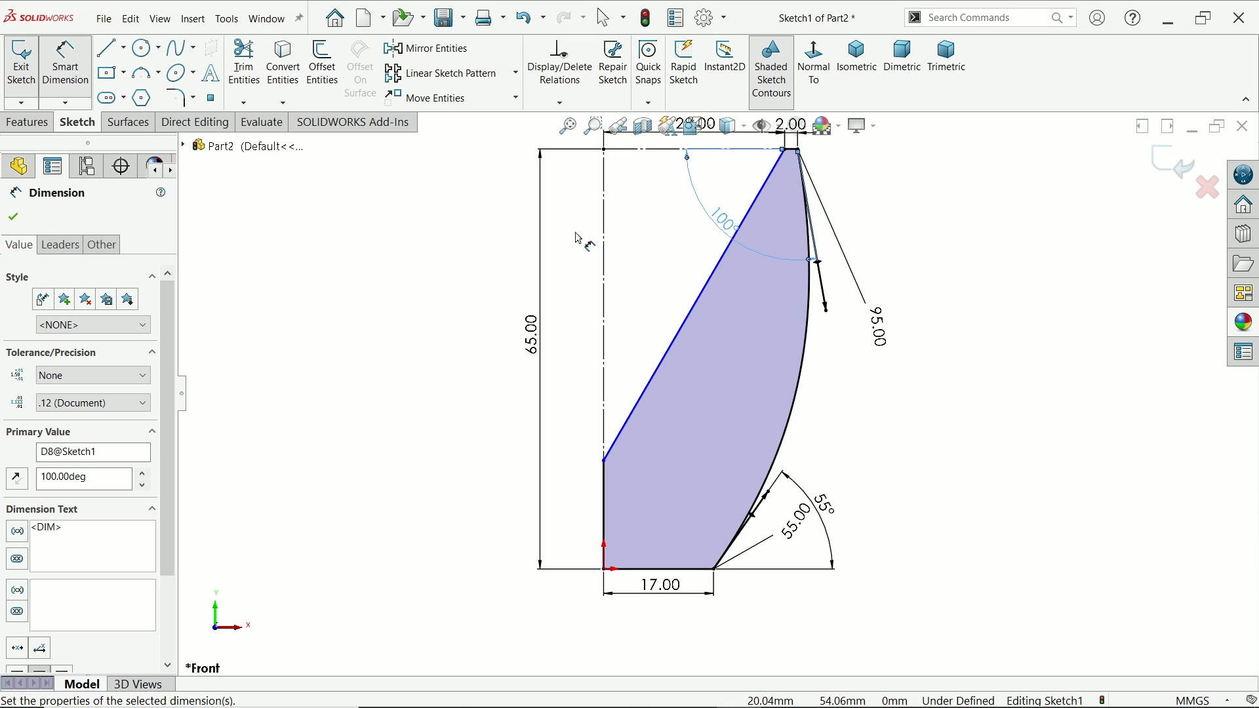
Shape the inner spline with a horizontal bottom tangent and a vertical top tangent
{"action": "left_click", "coordinate": [14, 218]}
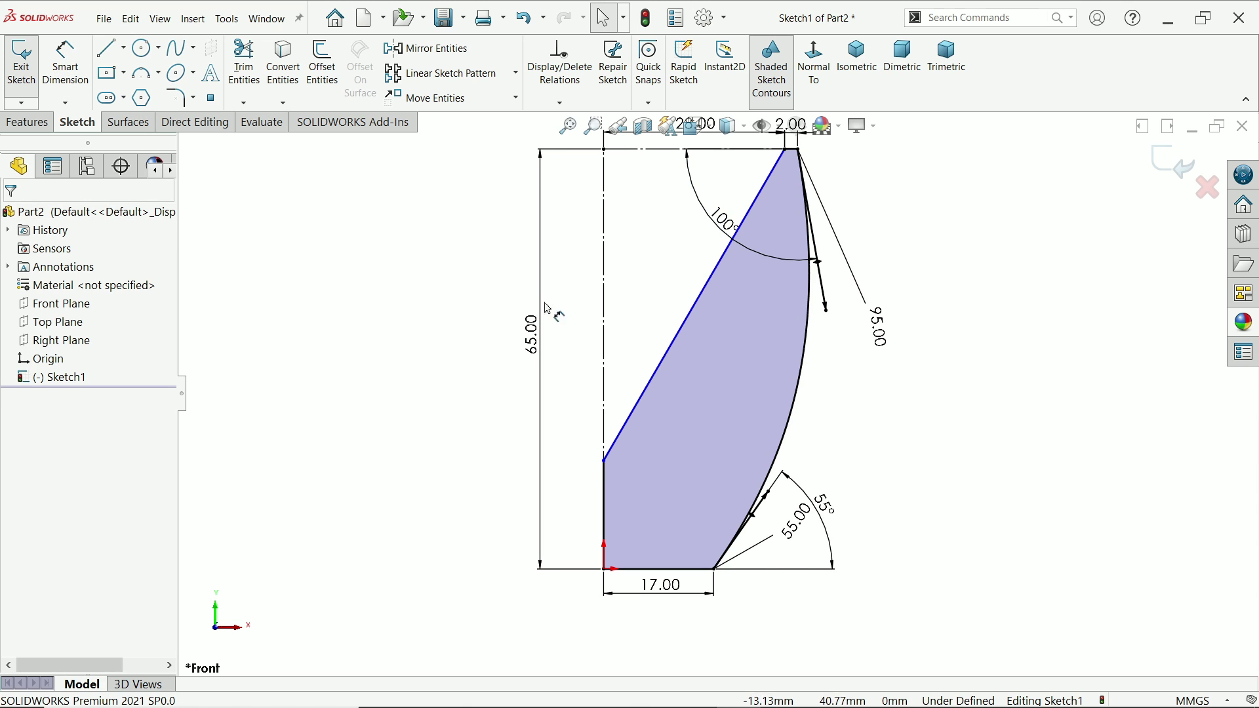
{"action": "left_click", "coordinate": [690, 324]}
{"action": "left_click_drag", "start_coordinate": [680, 343], "coordinate": [663, 458]}
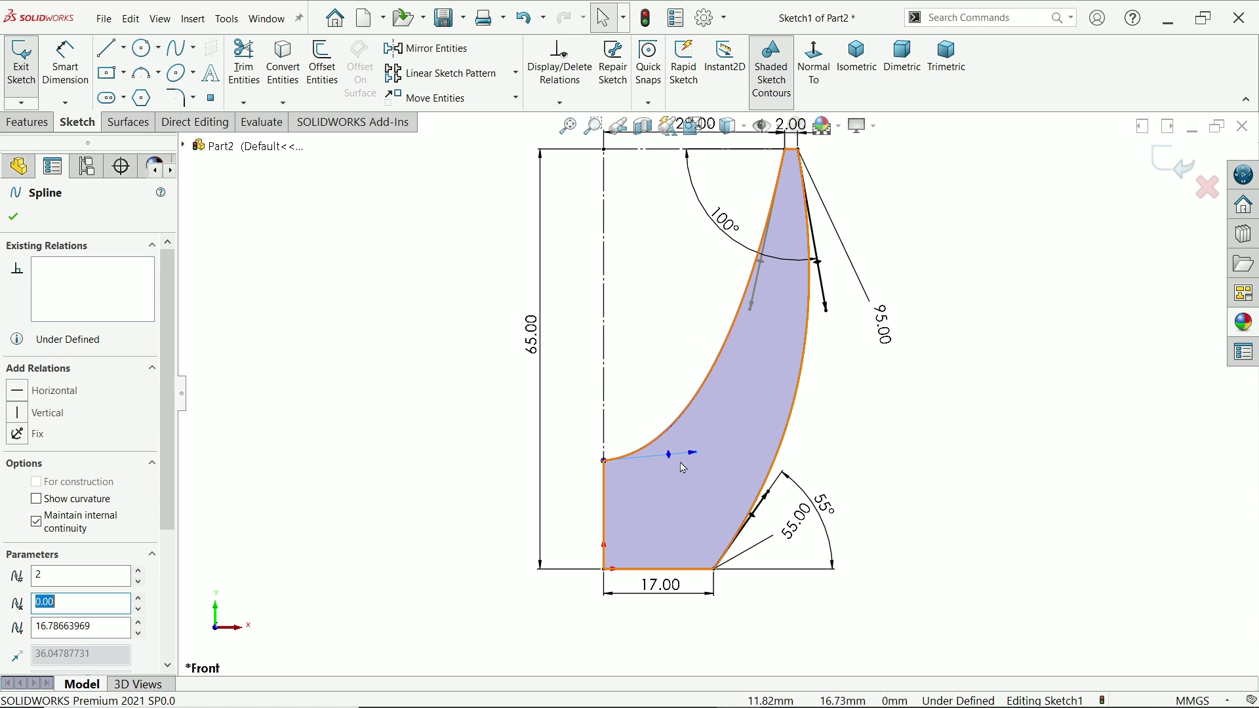
{"action": "left_click", "coordinate": [58, 397]}
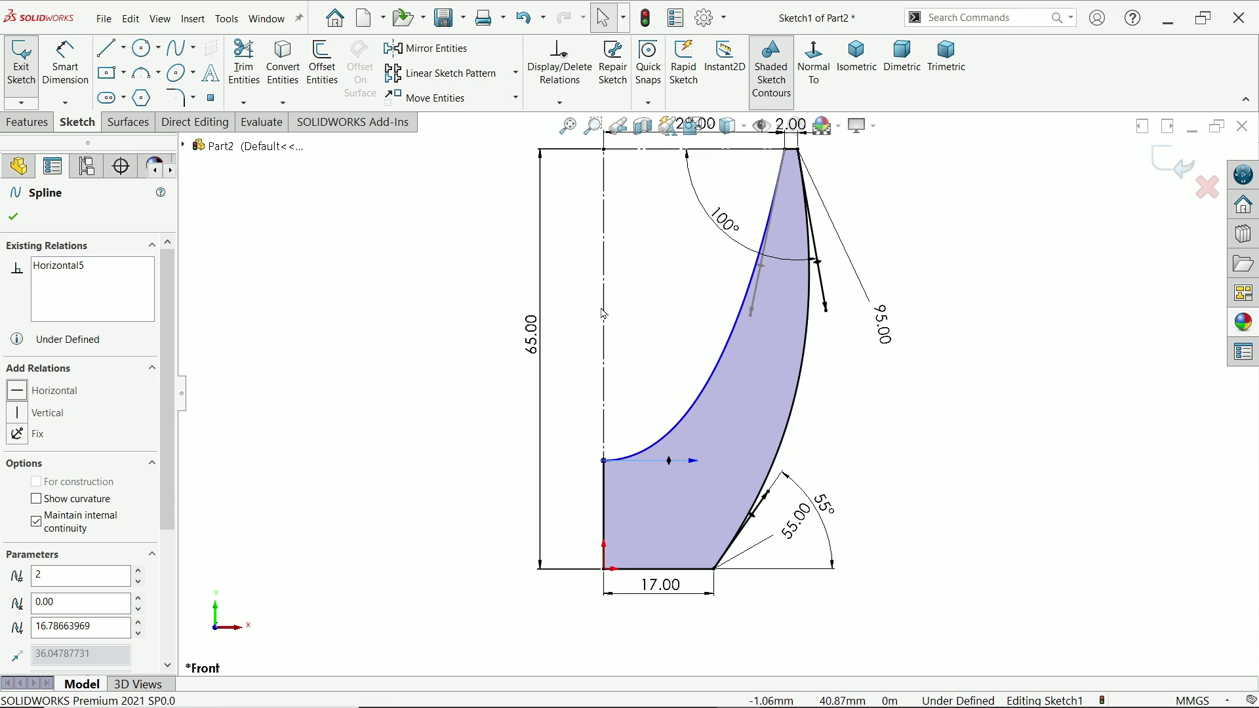
{"action": "left_click_drag", "start_coordinate": [752, 316], "coordinate": [775, 313]}
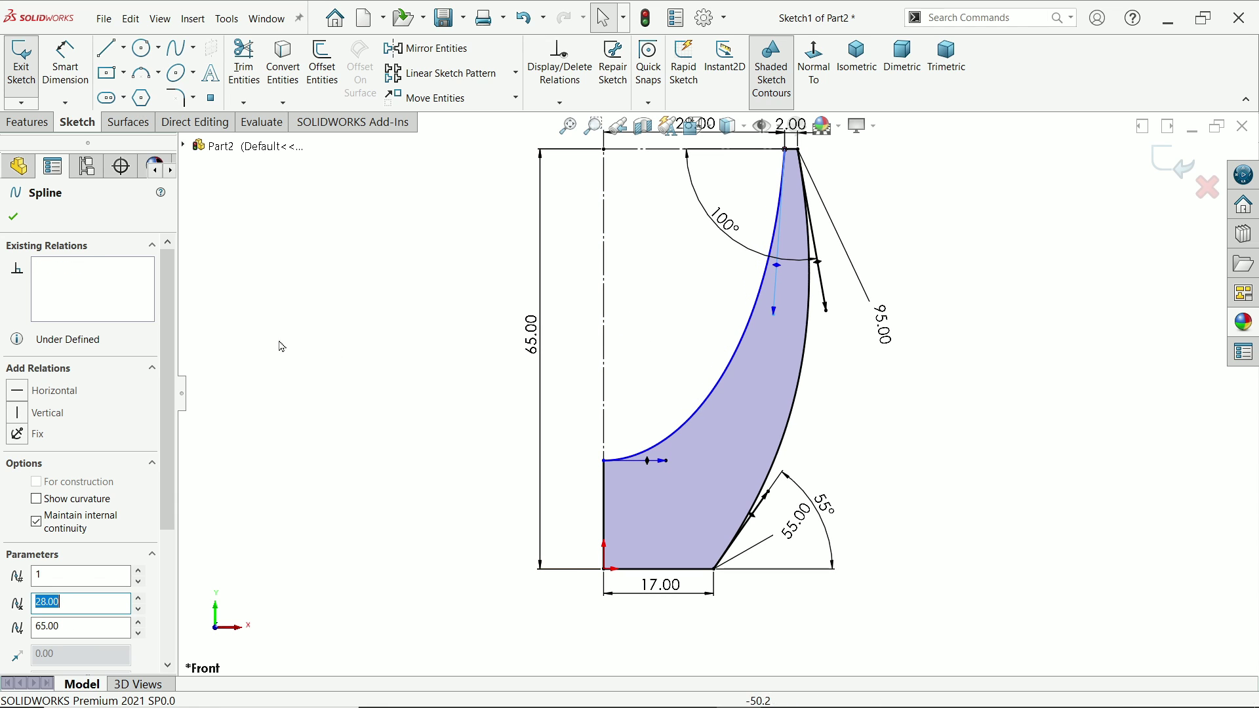
{"action": "left_click", "coordinate": [53, 413]}
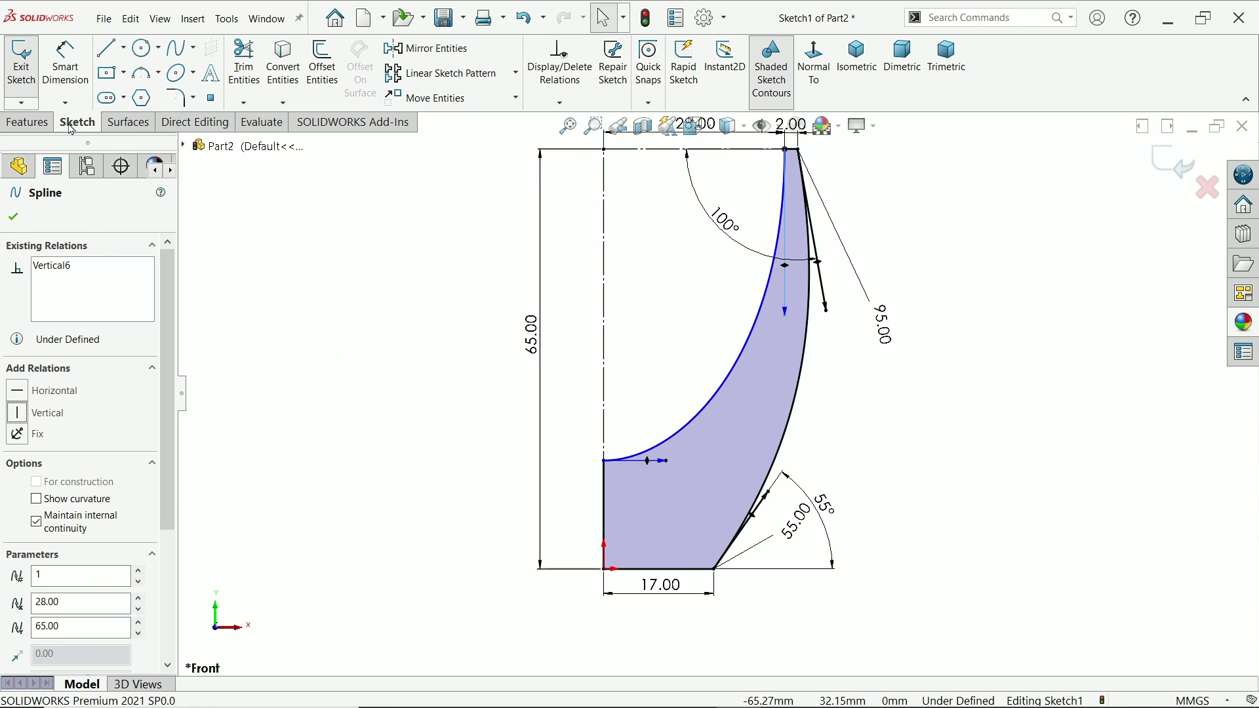
Dimension the inner curve's bottom tangent to 50 and top tangent to 90
{"action": "left_click", "coordinate": [65, 60]}
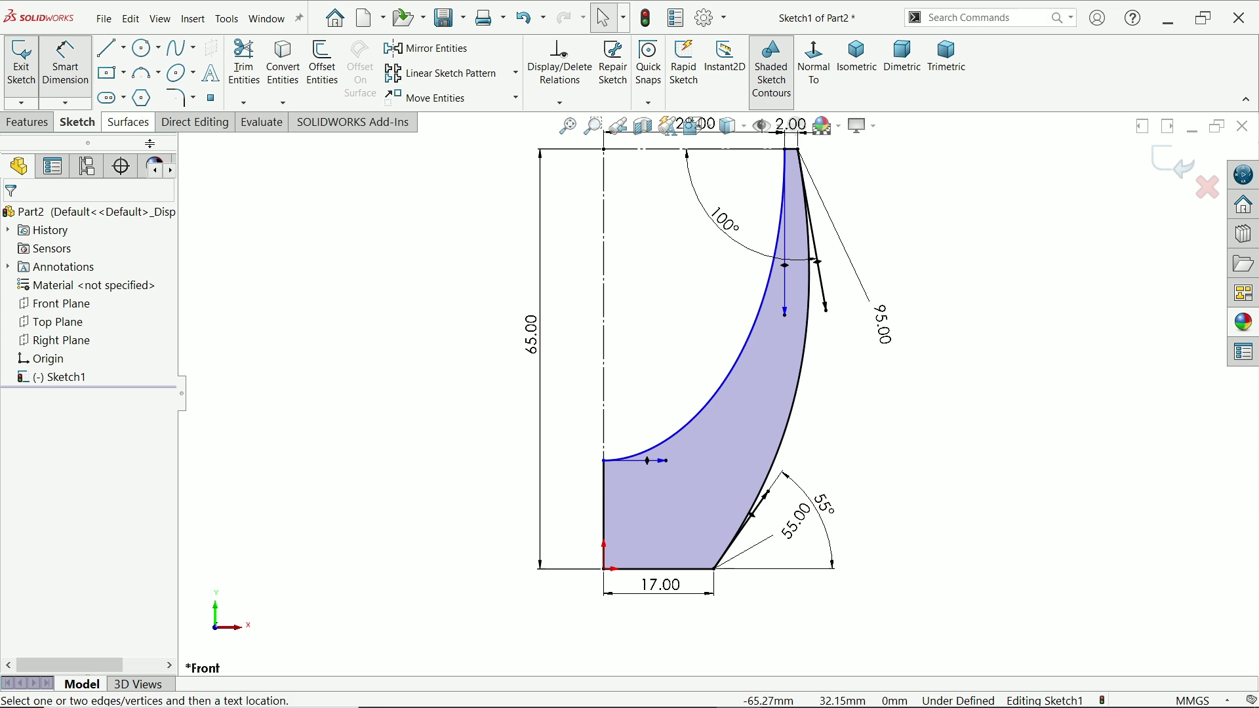
{"action": "left_click", "coordinate": [663, 461]}
{"action": "left_click", "coordinate": [704, 448]}
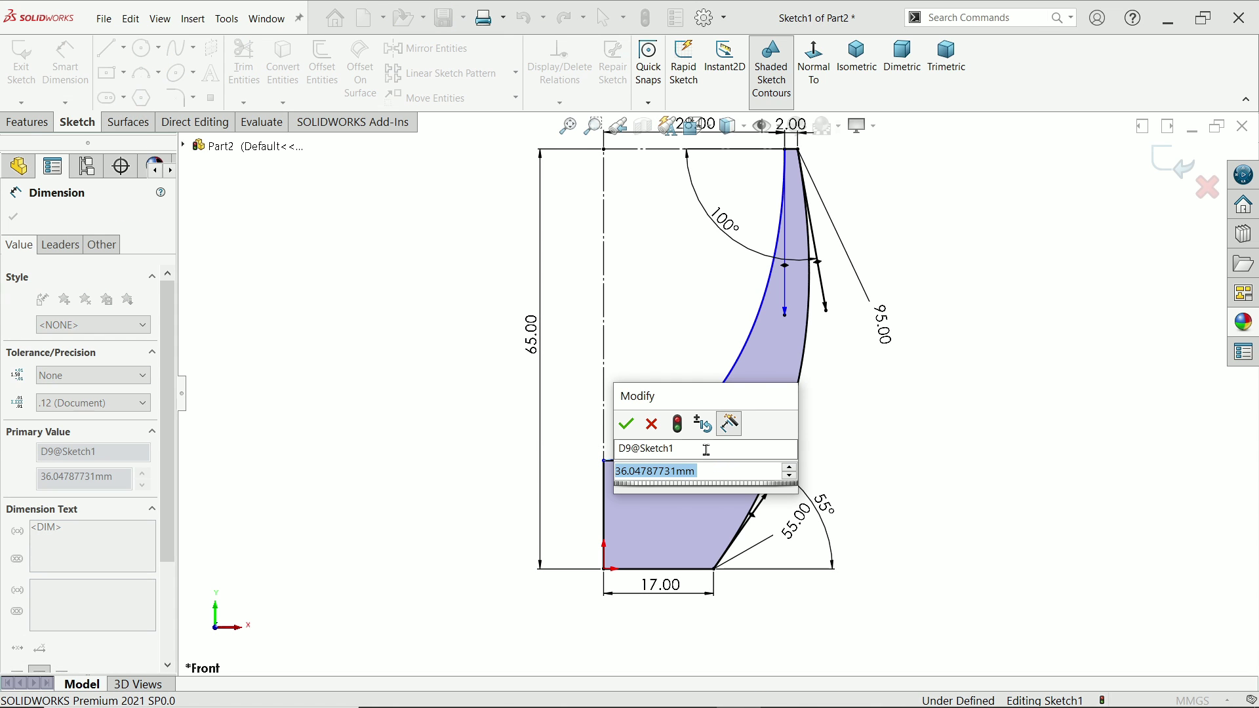
{"action": "type", "text": "50"}
{"action": "key", "text": "Return"}
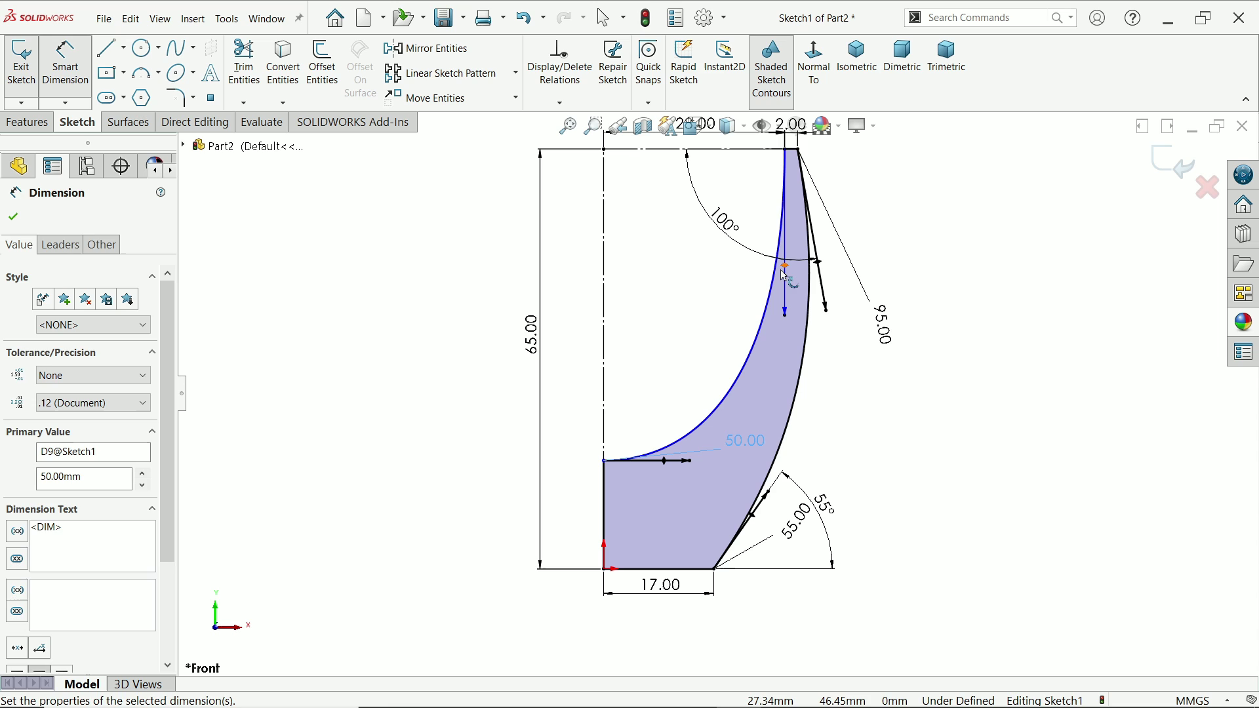
{"action": "left_click", "coordinate": [785, 276]}
{"action": "left_click", "coordinate": [778, 369]}
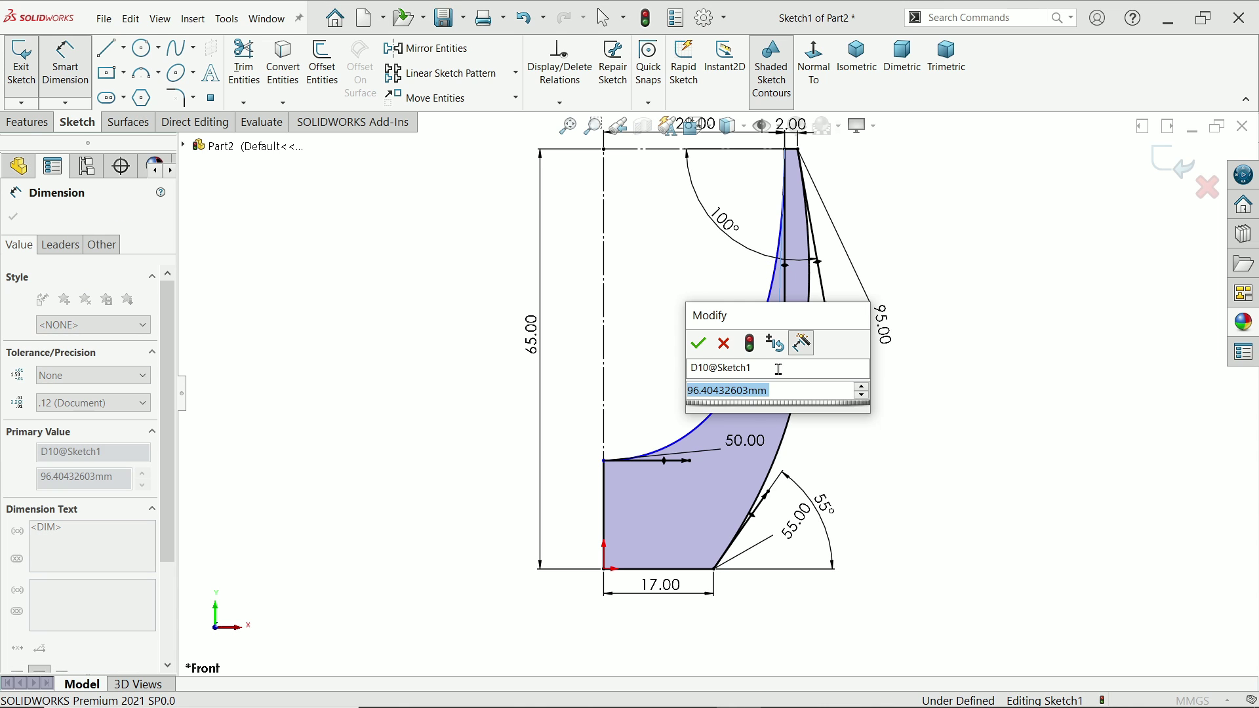
{"action": "type", "text": "90"}
{"action": "key", "text": "Return"}
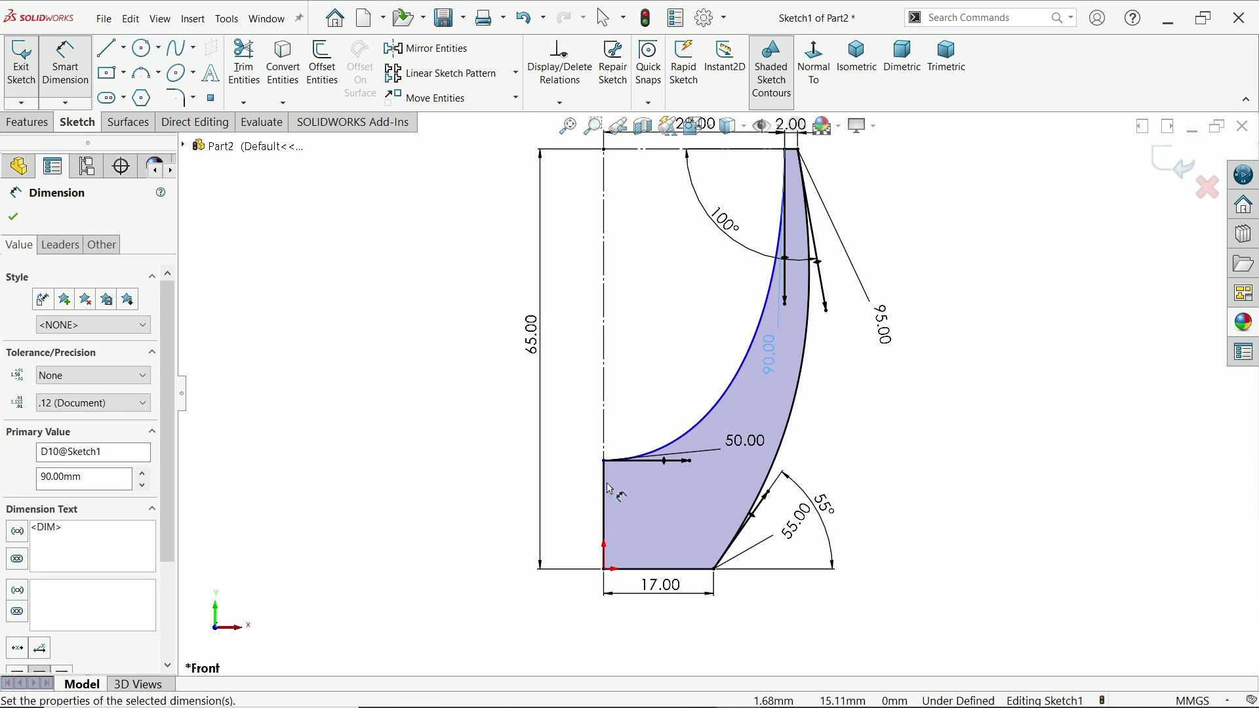
Dimension the short left vertical edge to 10, fully defining the sketch
{"action": "left_click", "coordinate": [605, 522]}
{"action": "left_click", "coordinate": [586, 522]}
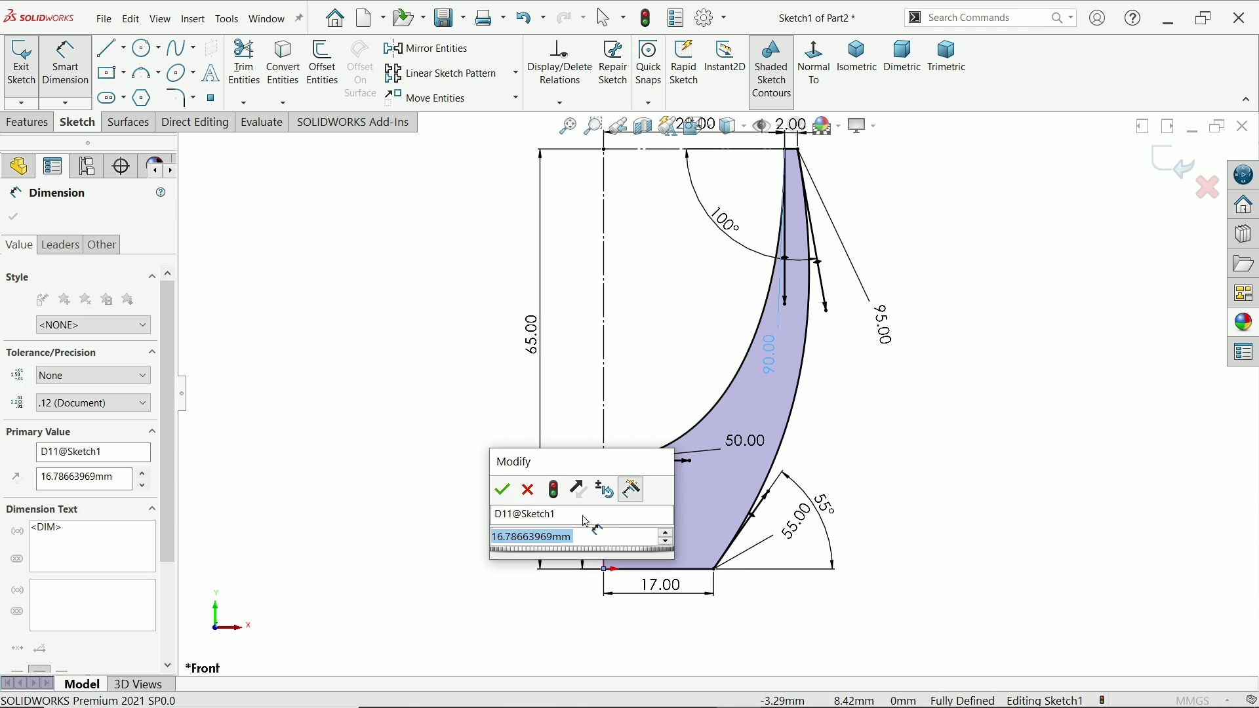
{"action": "type", "text": "10"}
{"action": "key", "text": "Return"}
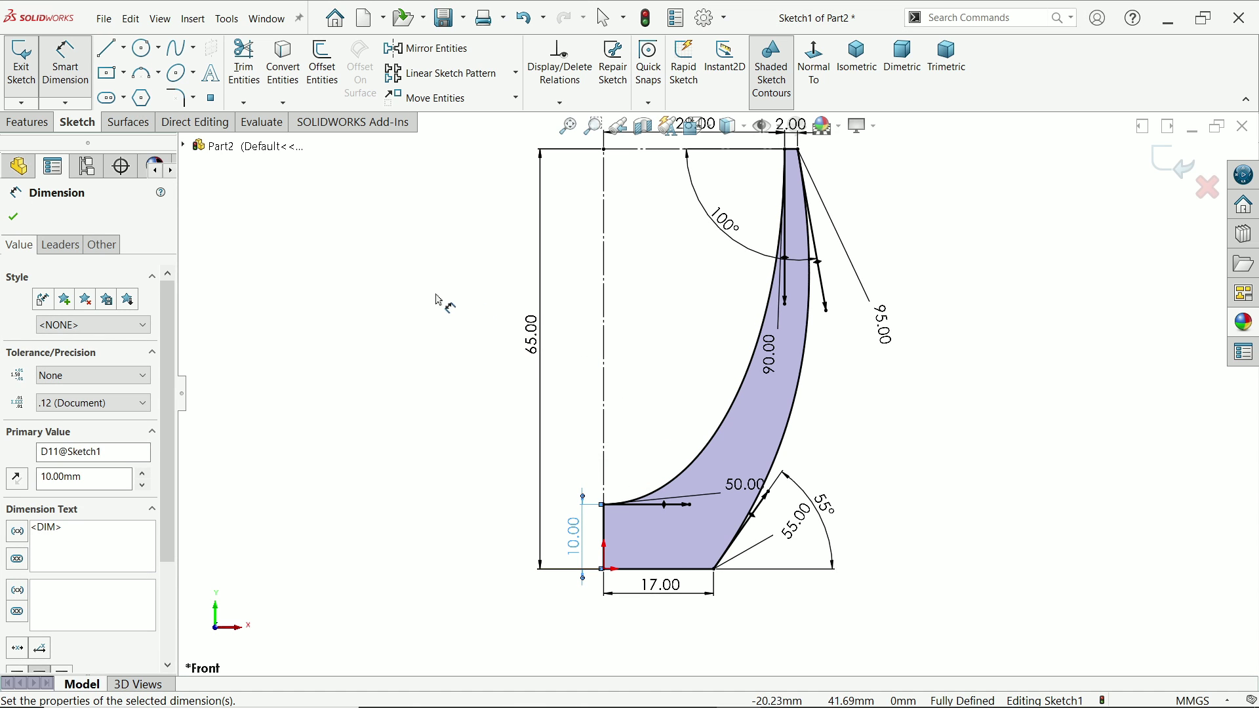
{"action": "left_click", "coordinate": [13, 219]}
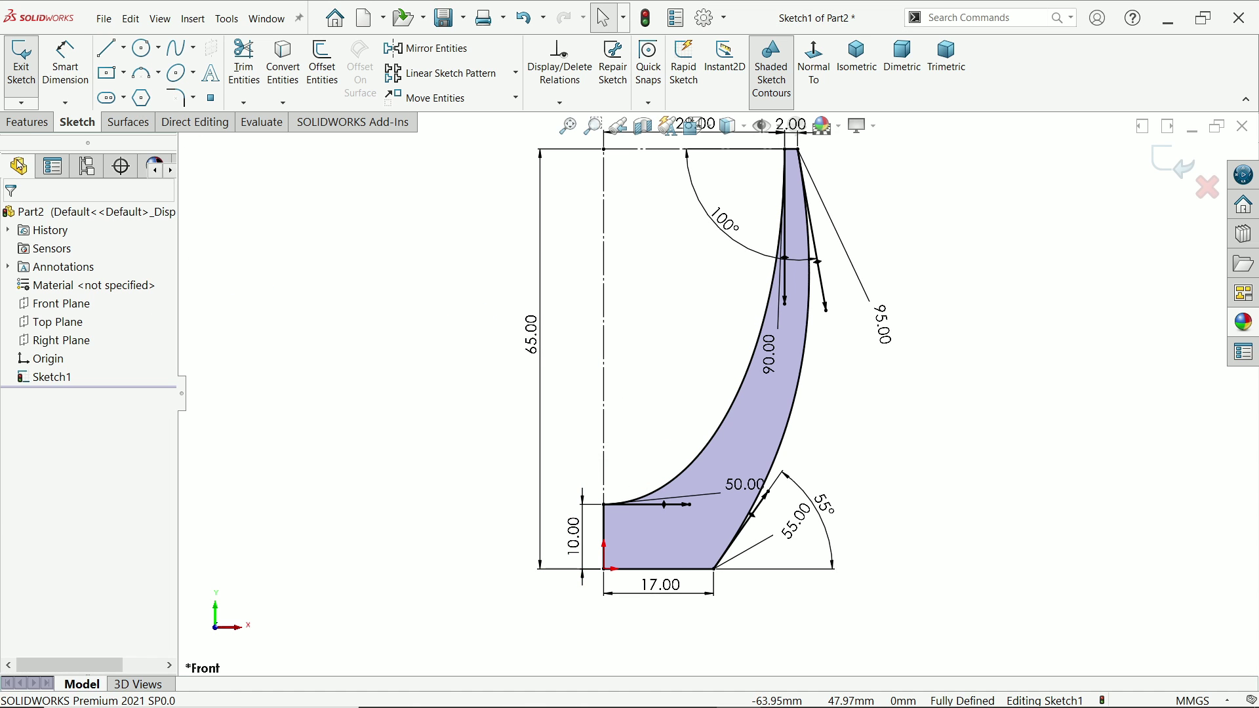
Revolve the profile 360° about the short left edge into Revolve1
{"action": "left_click", "coordinate": [29, 125]}
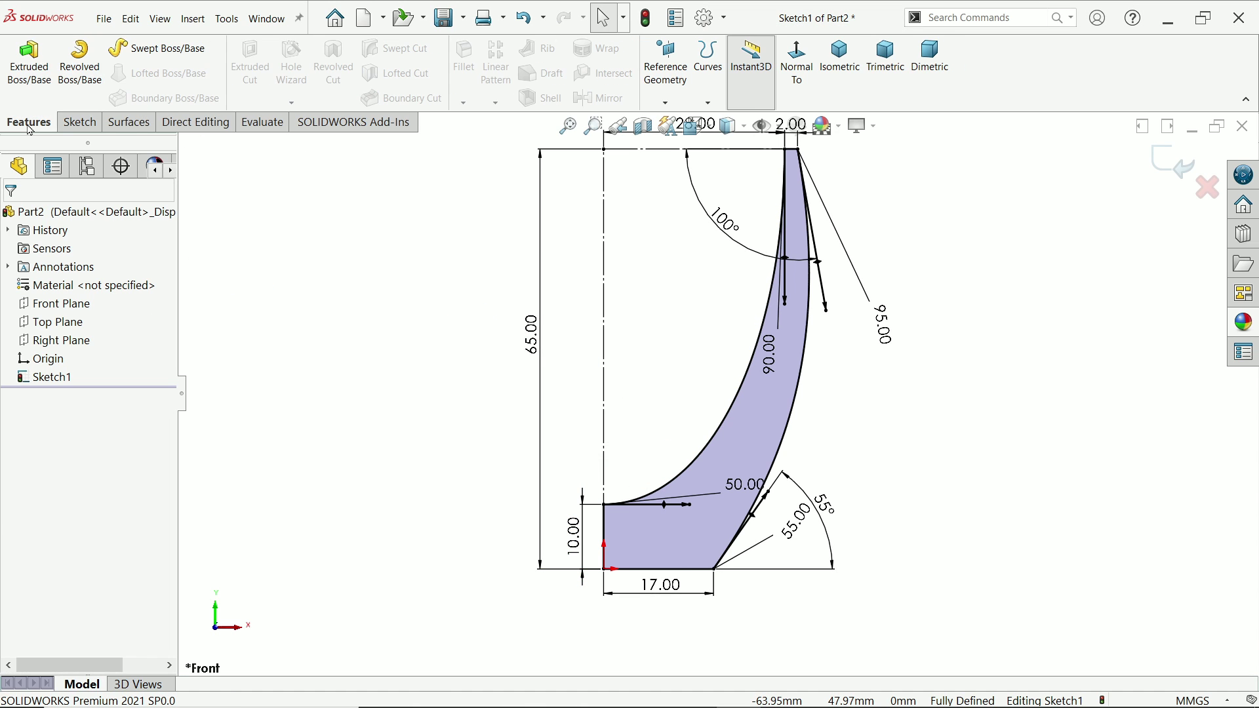
{"action": "left_click", "coordinate": [77, 68]}
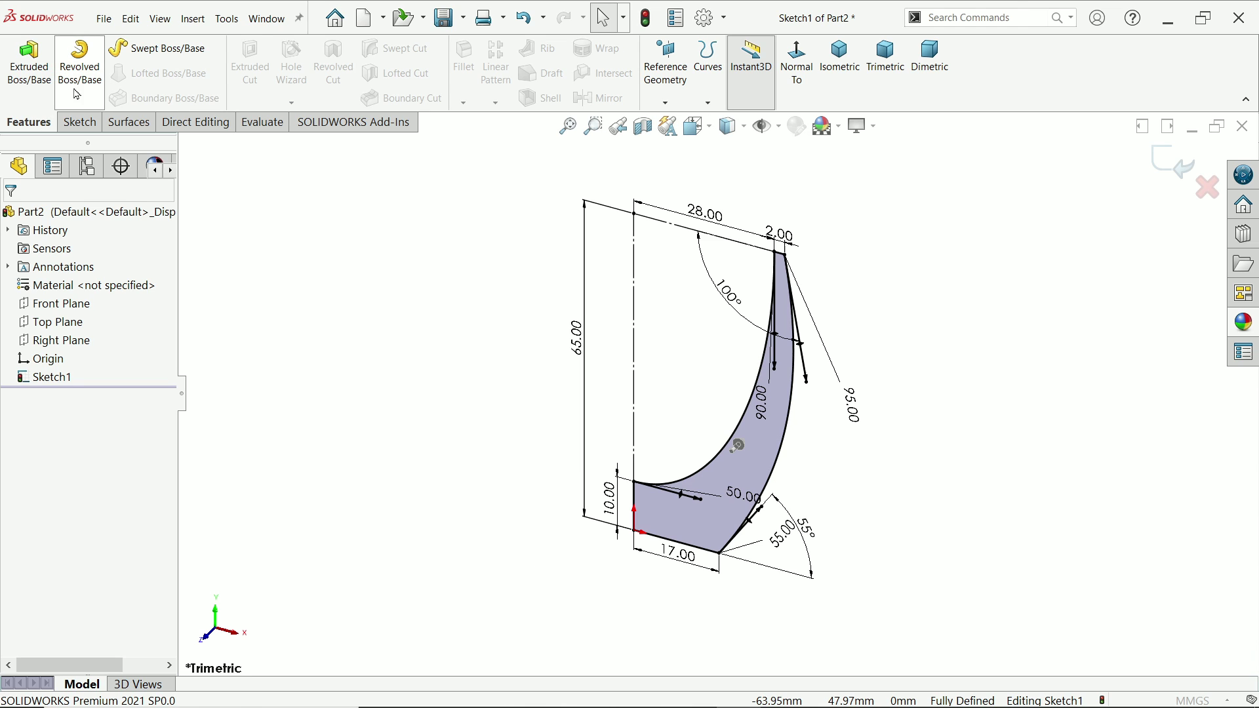
{"action": "left_click", "coordinate": [635, 493]}
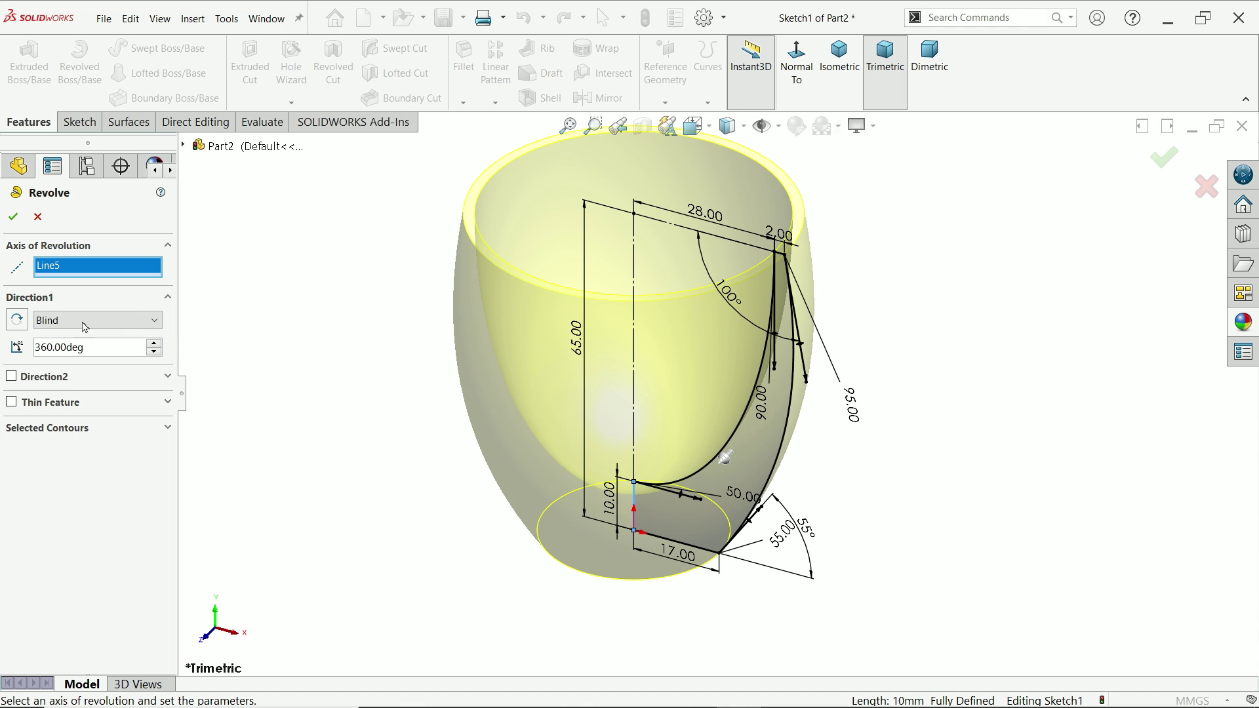
{"action": "left_click", "coordinate": [8, 225]}
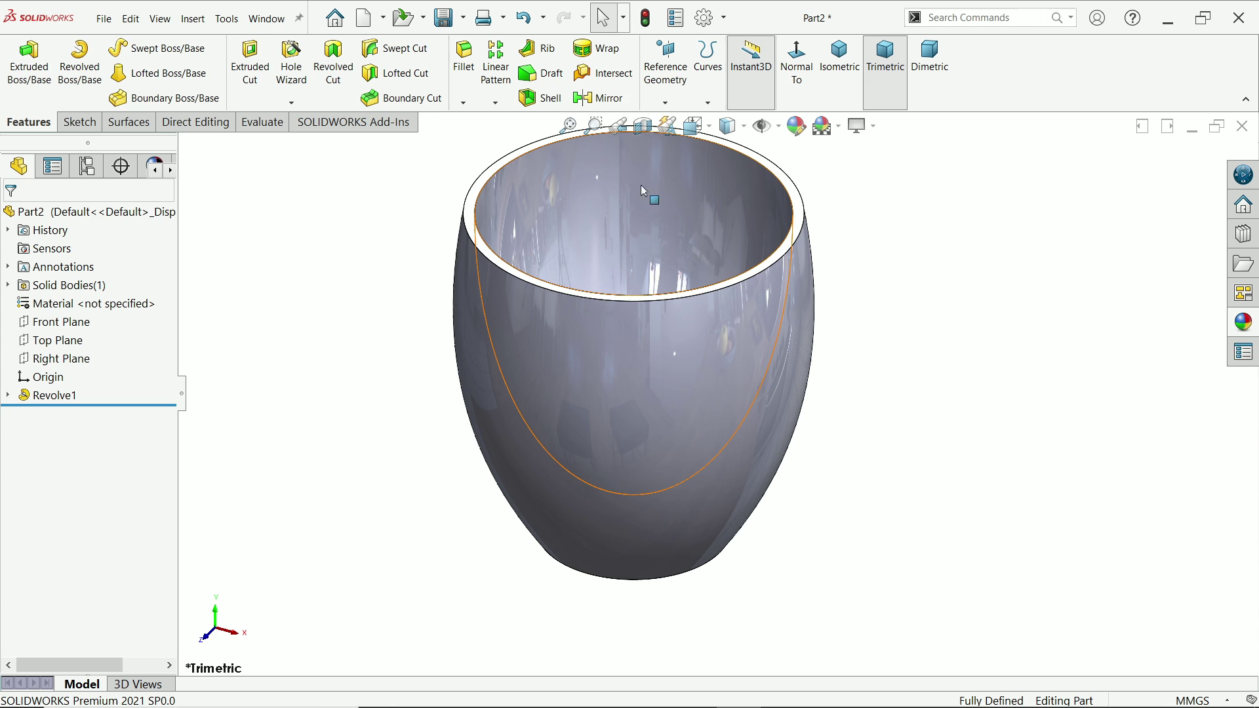
Inspect the cup walls in a section view, then restore the full view
{"action": "left_click", "coordinate": [643, 125]}
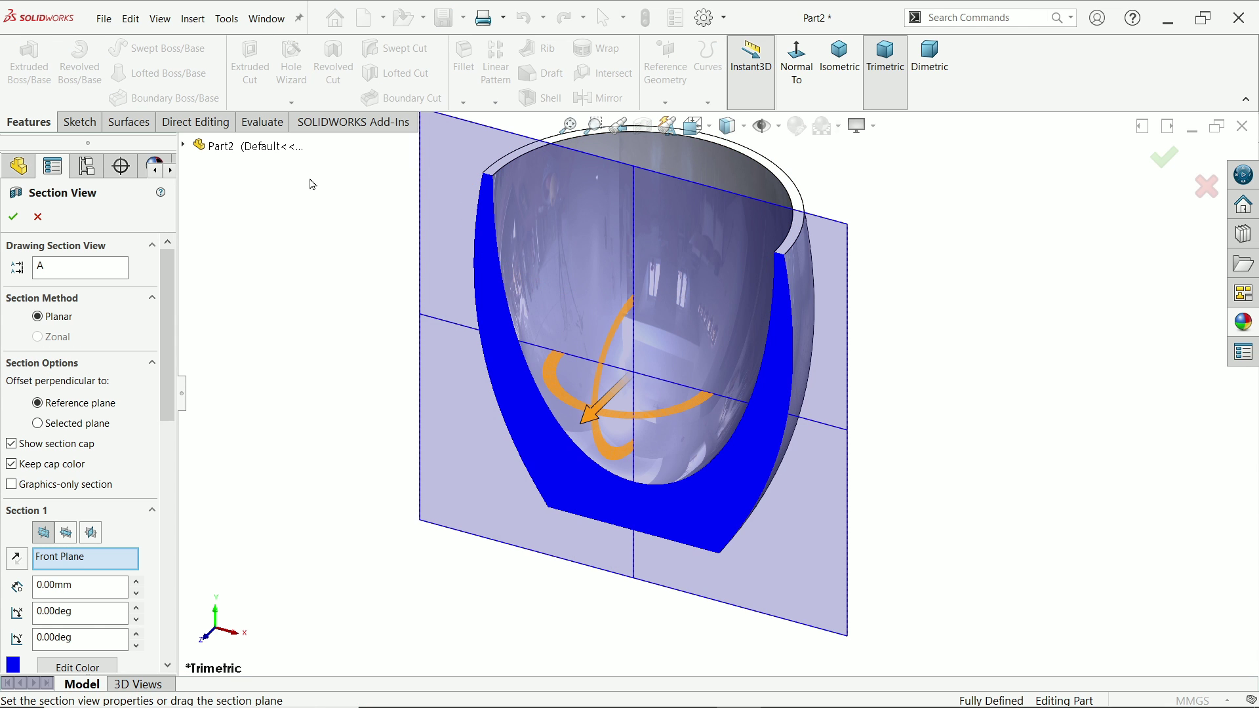
{"action": "left_click", "coordinate": [13, 216]}
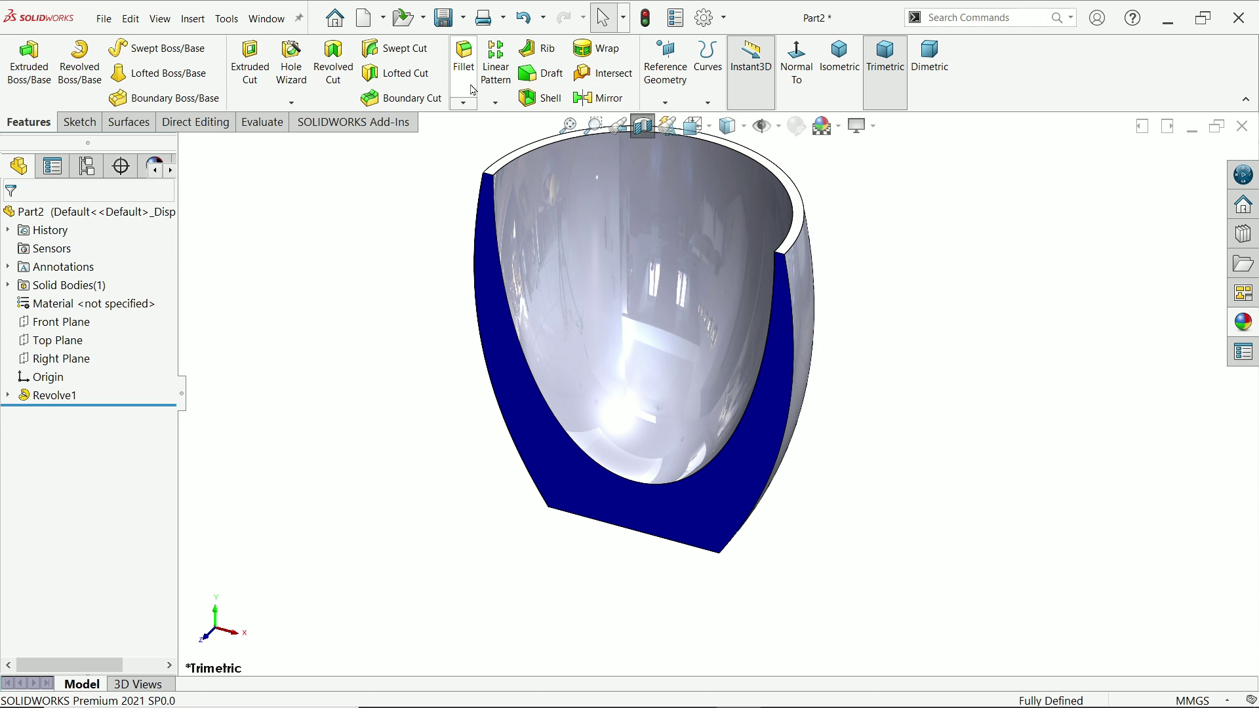
{"action": "left_click", "coordinate": [643, 125]}
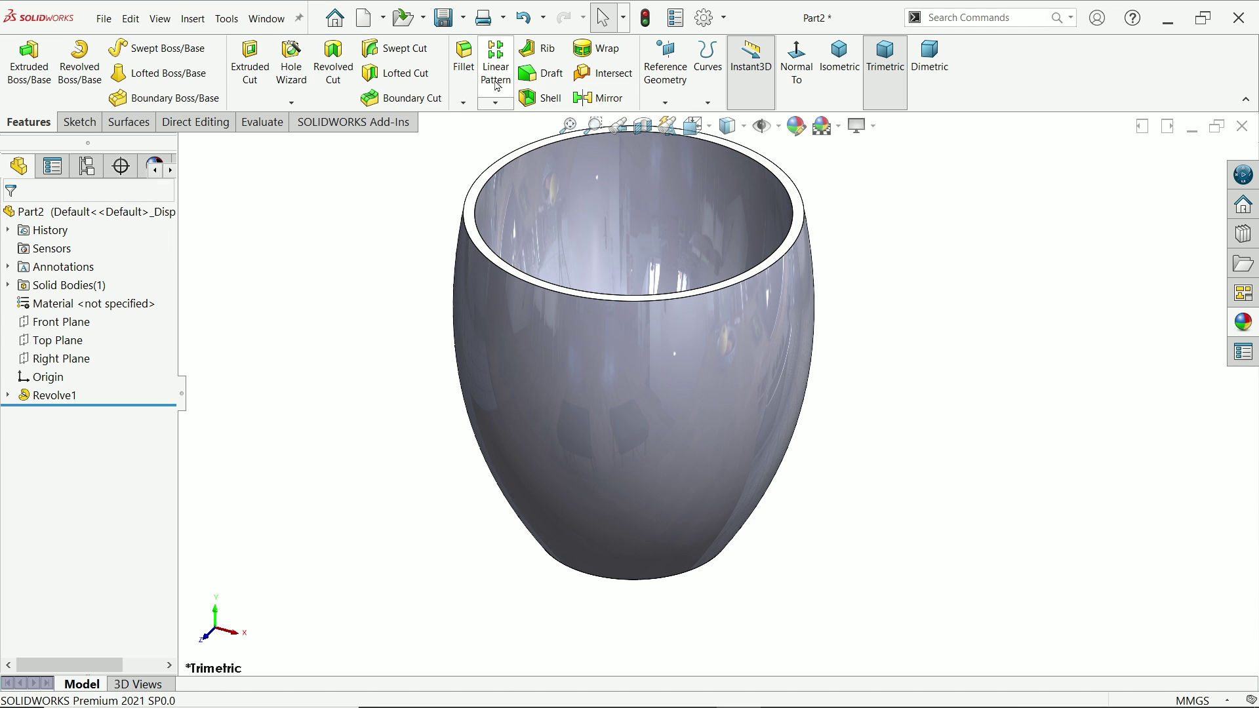
Add a multi-radius fillet: 1 mm on the top rim face and 3 mm on the bottom edge
{"action": "left_click", "coordinate": [465, 59]}
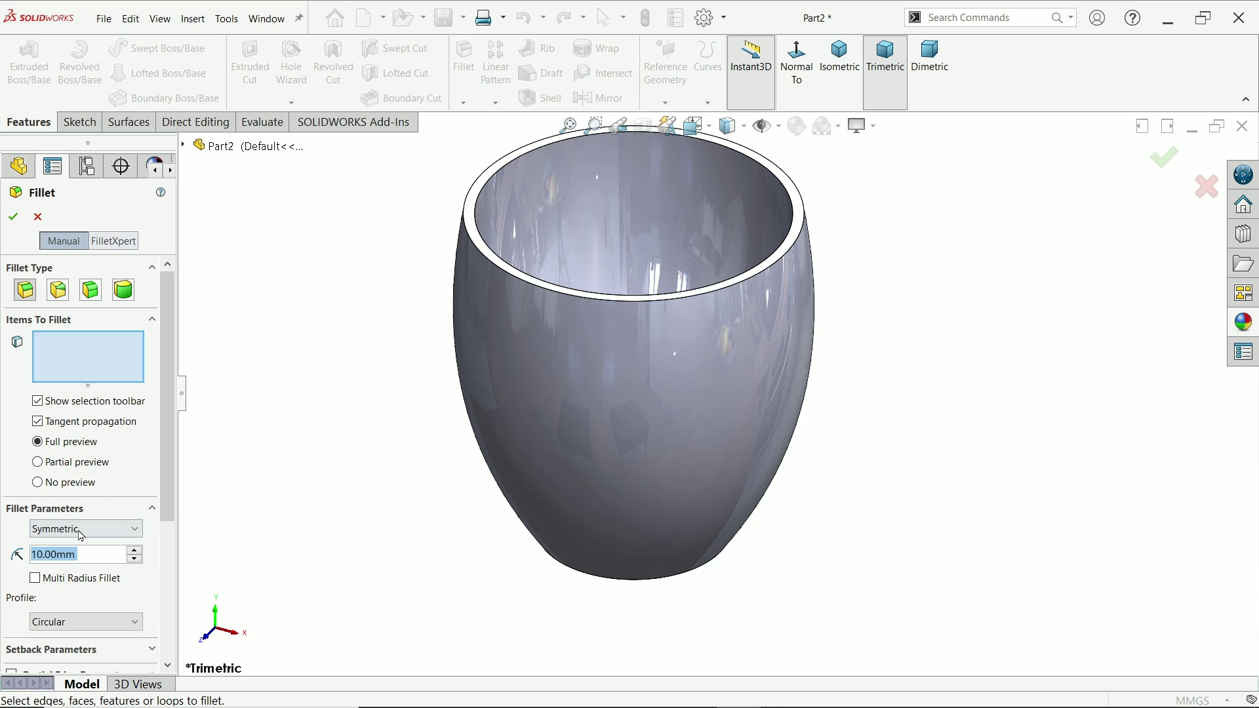
{"action": "type", "text": "1"}
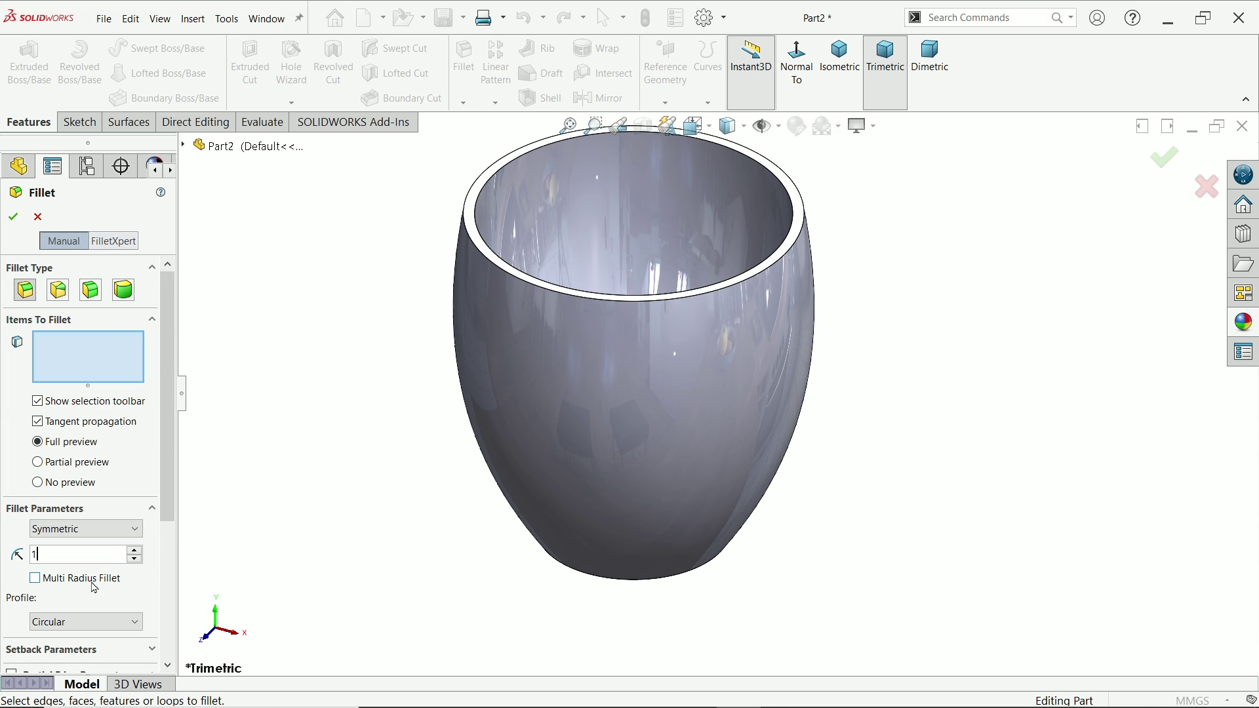
{"action": "left_click", "coordinate": [35, 579]}
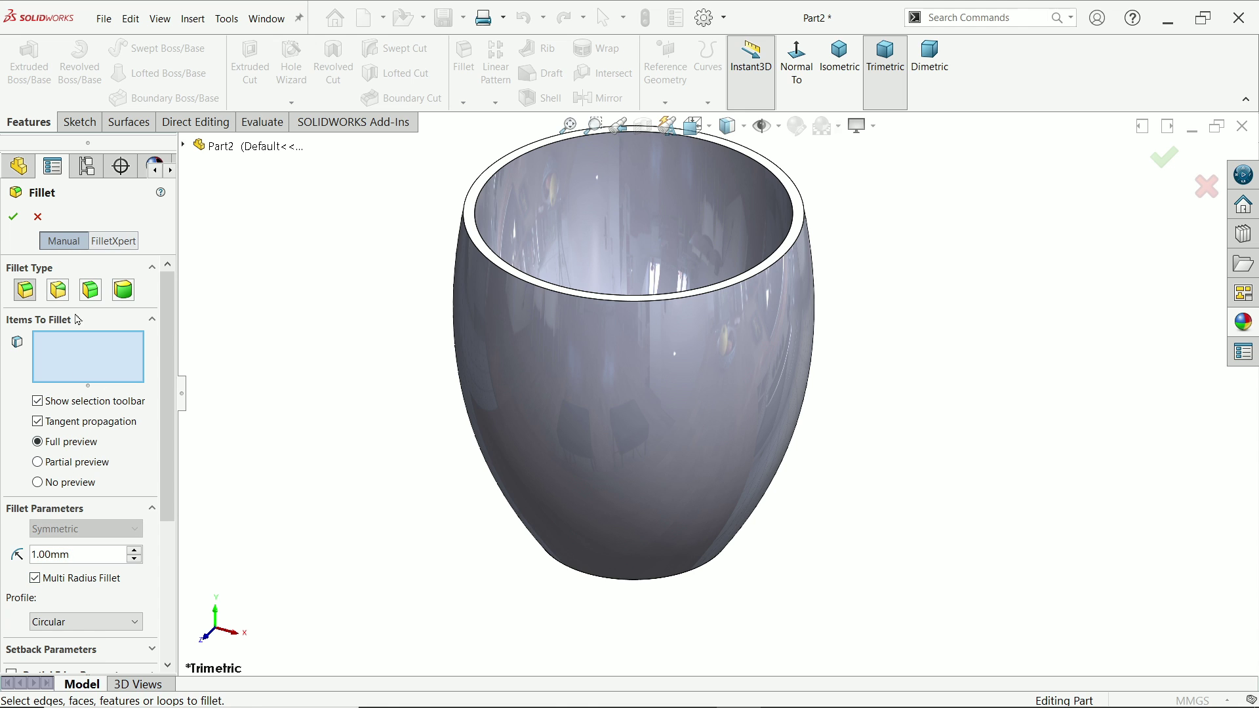
{"action": "left_click", "coordinate": [472, 219]}
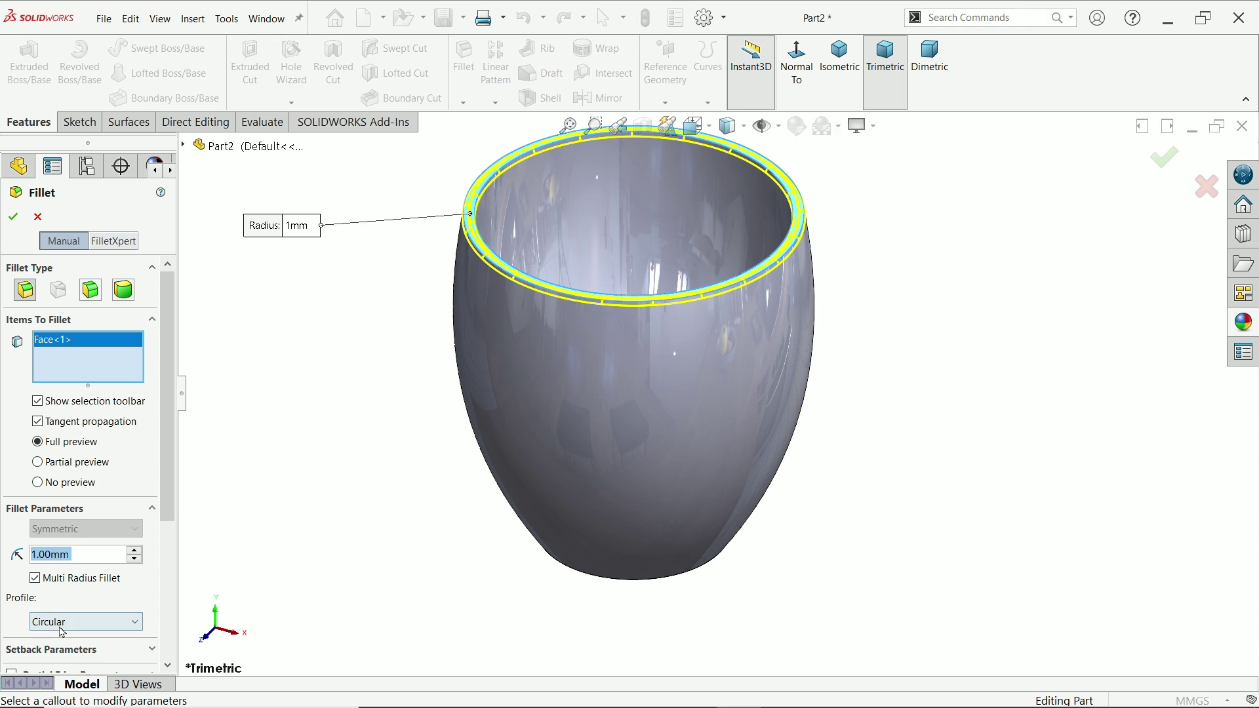
{"action": "left_click", "coordinate": [596, 579]}
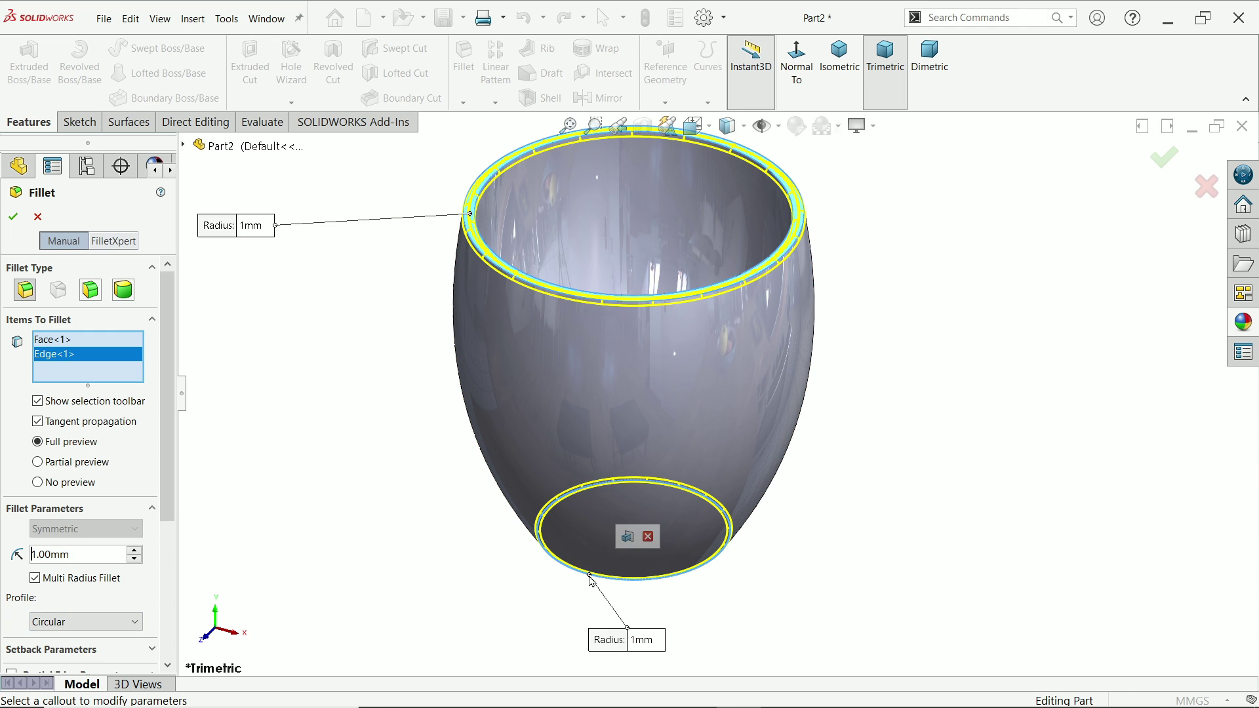
{"action": "left_click_drag", "start_coordinate": [647, 645], "coordinate": [741, 580]}
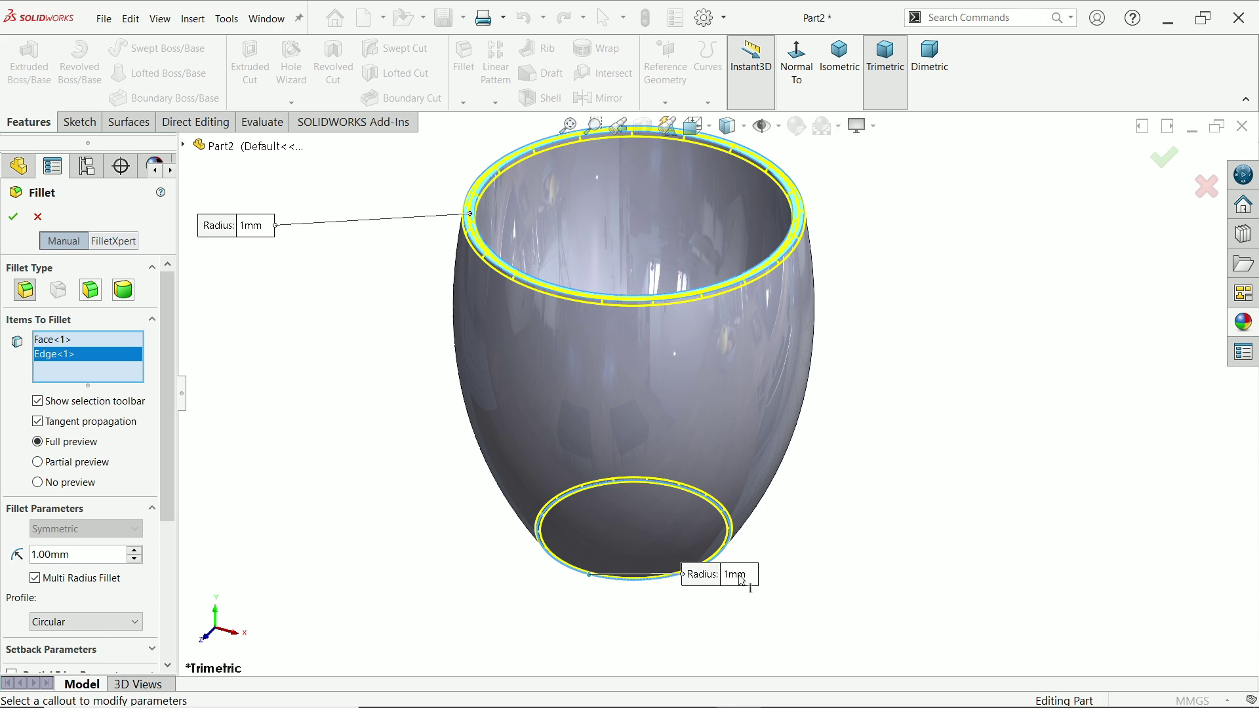
{"action": "left_click", "coordinate": [737, 575]}
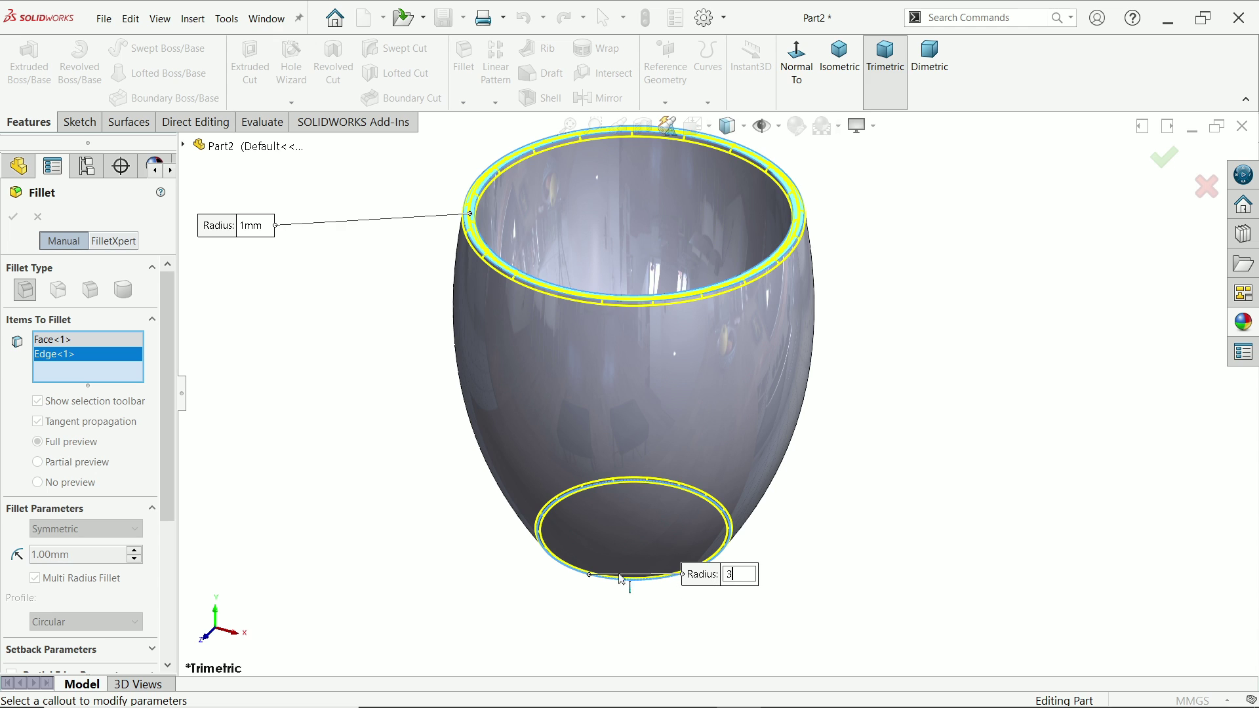
{"action": "key", "text": "Return"}
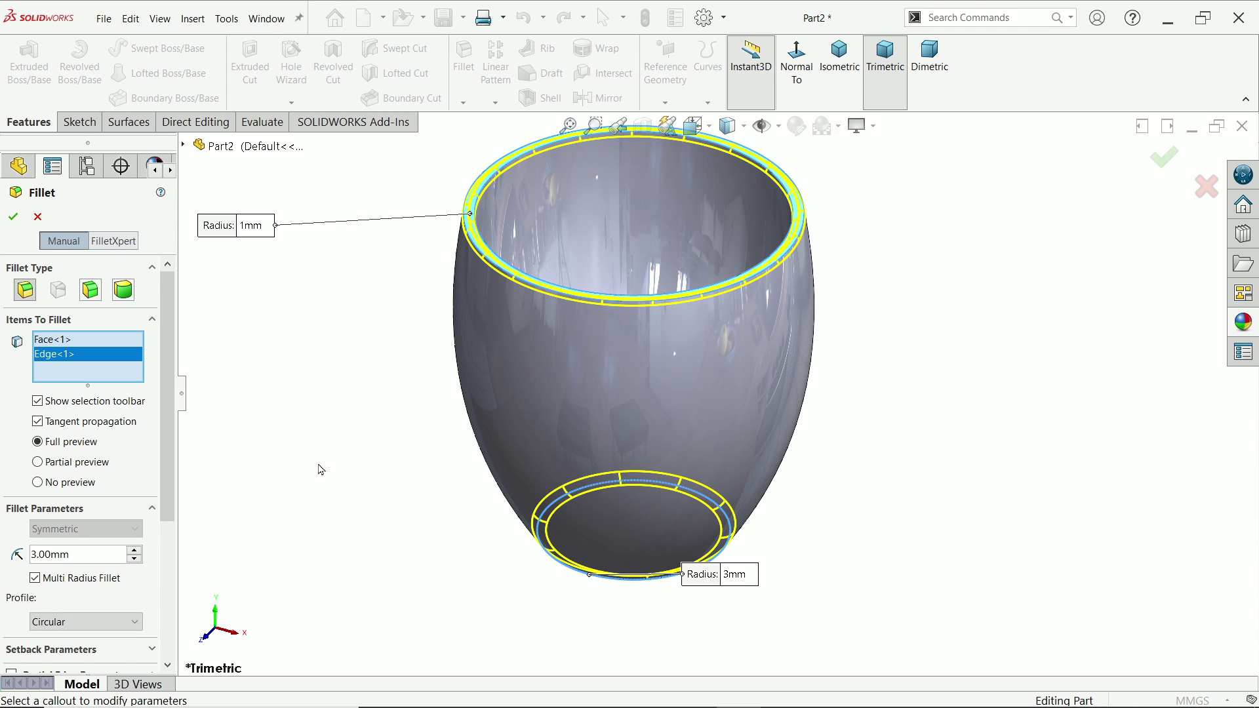
{"action": "left_click", "coordinate": [14, 219]}
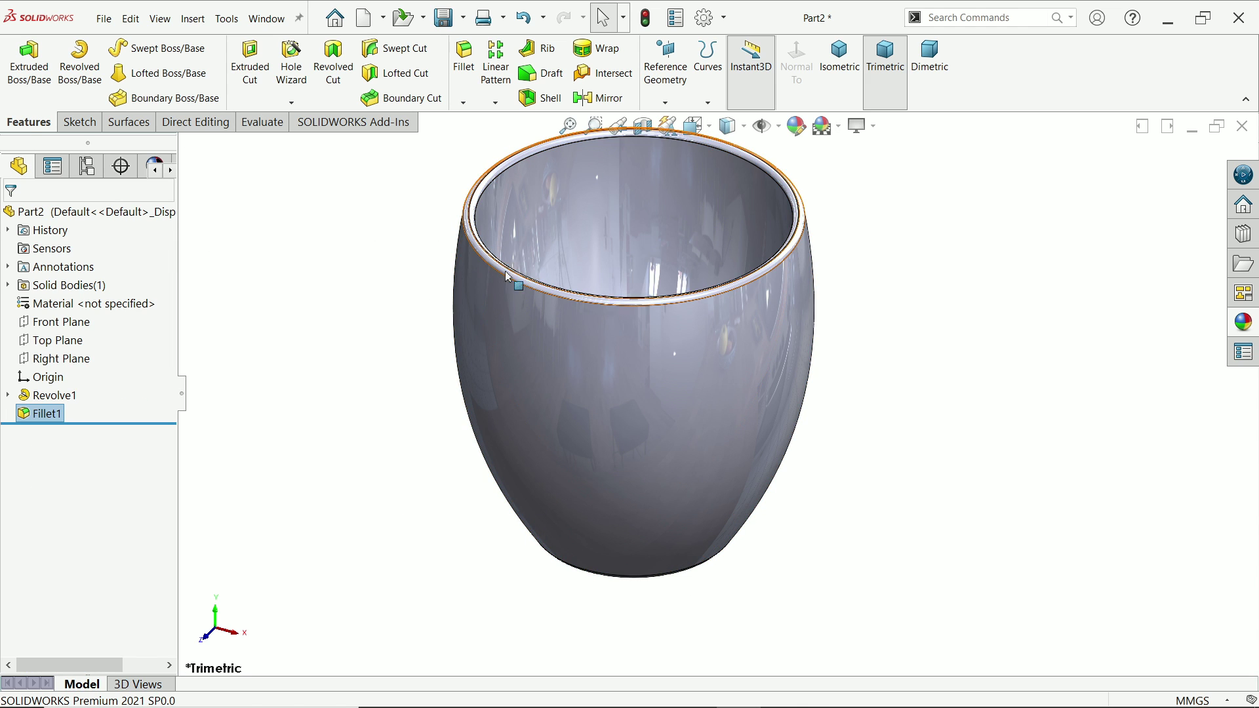
{"action": "scroll", "coordinate": [508, 276], "scroll_direction": "down", "scroll_amount": 5}
Shell the cup with 1 mm thickness and no faces removed
{"action": "scroll", "coordinate": [762, 507], "scroll_direction": "up", "scroll_amount": 6}
{"action": "scroll", "coordinate": [796, 593], "scroll_direction": "down", "scroll_amount": 3}
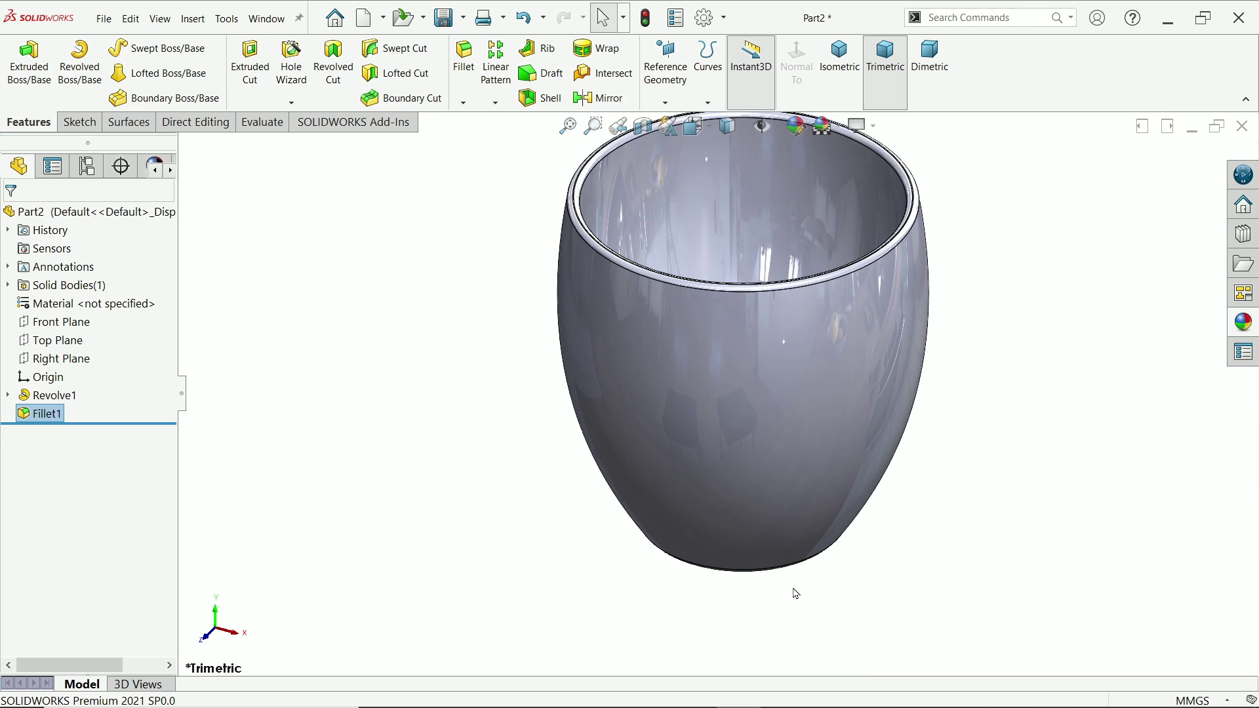
{"action": "scroll", "coordinate": [794, 557], "scroll_direction": "up", "scroll_amount": 3}
{"action": "scroll", "coordinate": [764, 328], "scroll_direction": "down", "scroll_amount": 1}
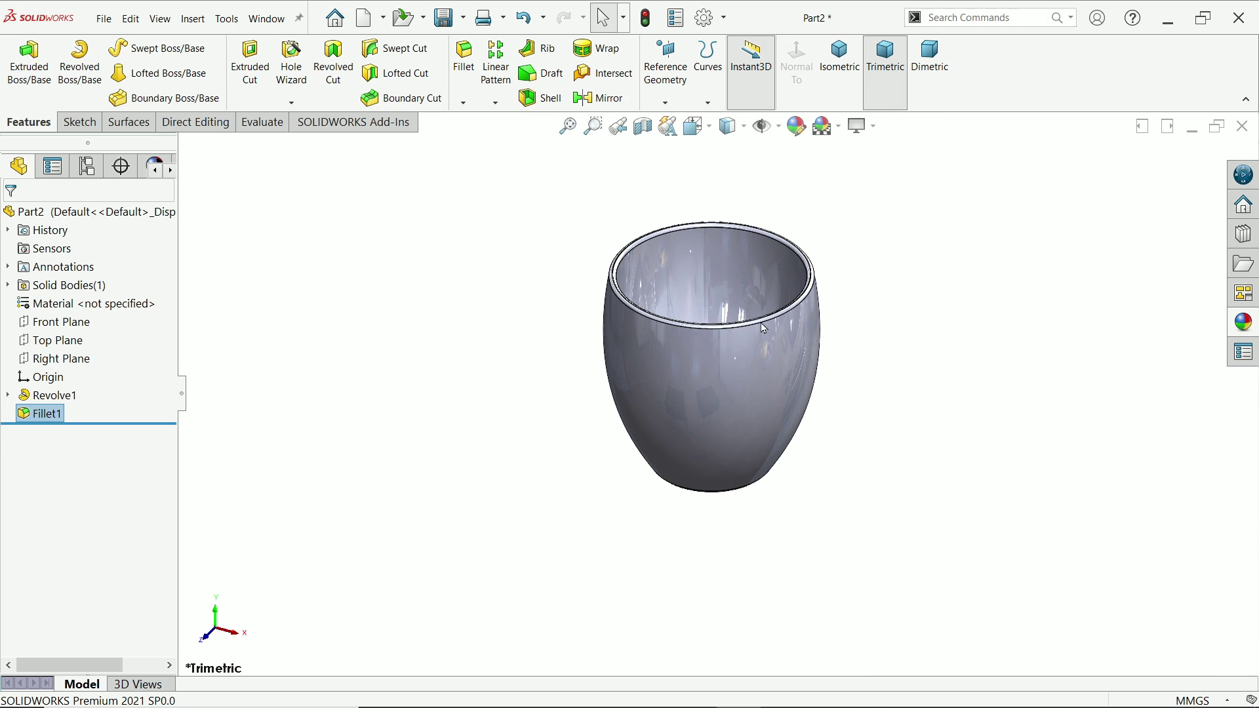
{"action": "left_click", "coordinate": [549, 98]}
{"action": "type", "text": "10.00mm"}
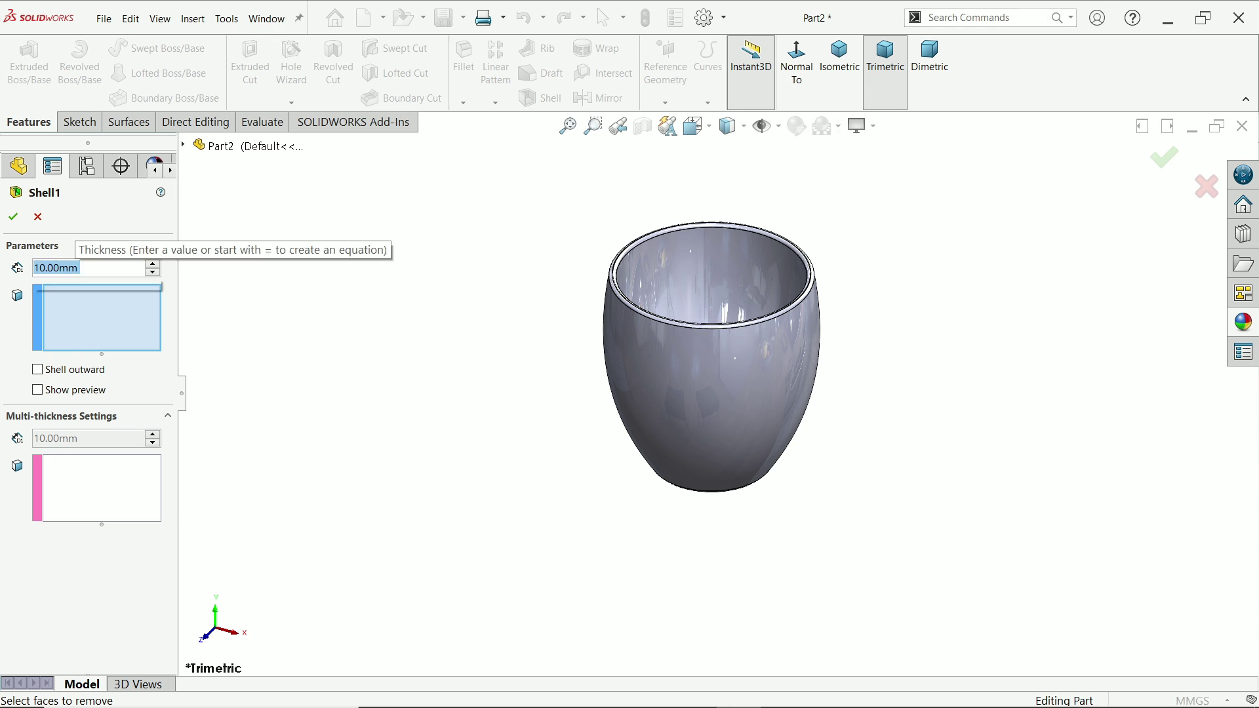
{"action": "key", "text": "Return"}
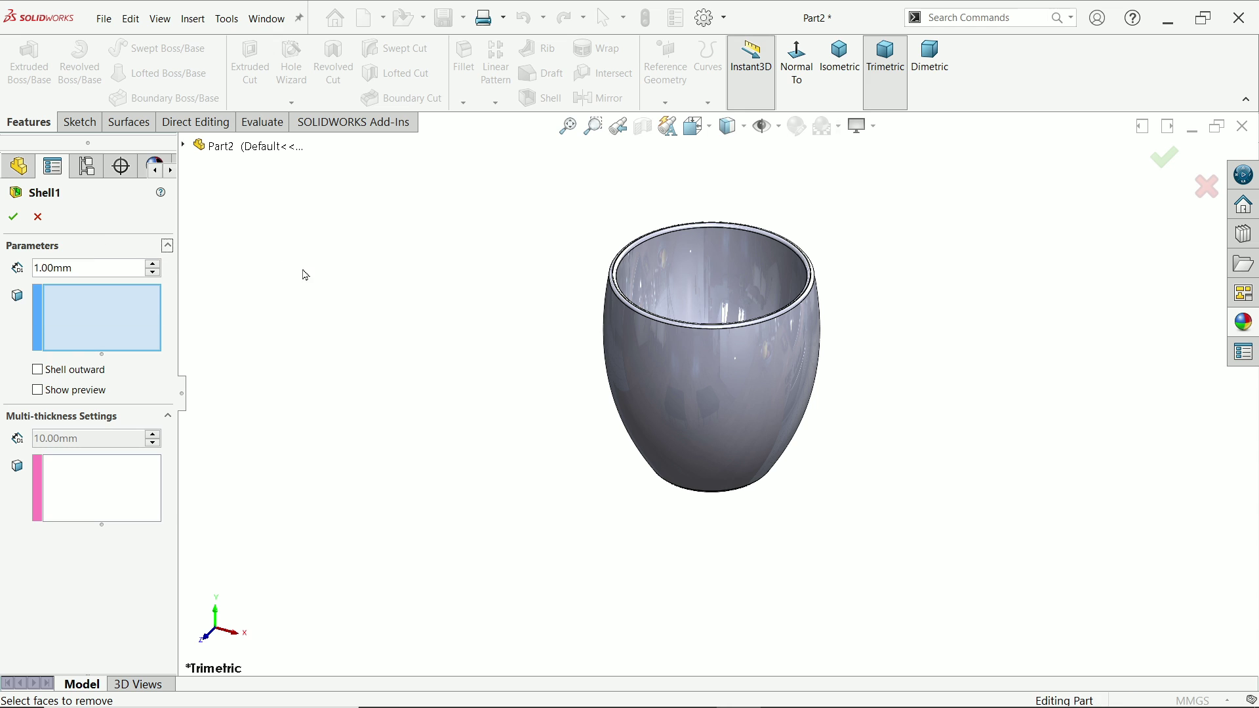
{"action": "left_click", "coordinate": [13, 218]}
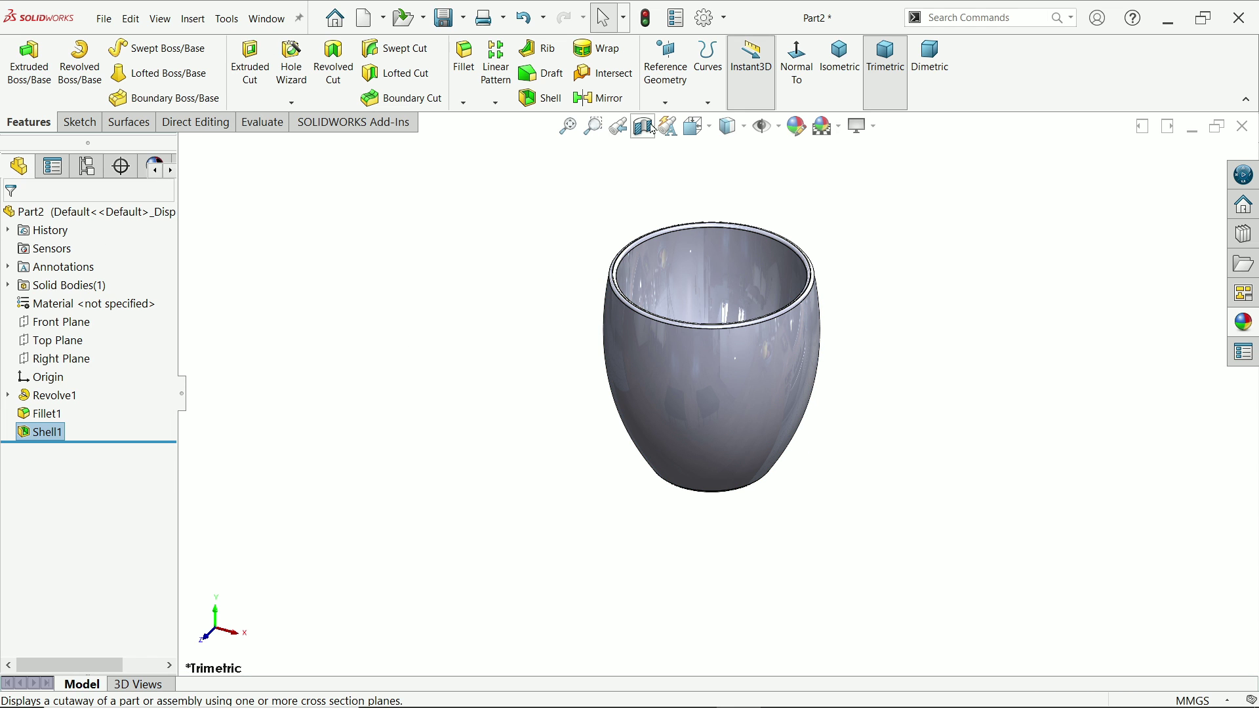
Check the hollow walls in an orbited section view, then restore the full view
{"action": "left_click", "coordinate": [653, 127]}
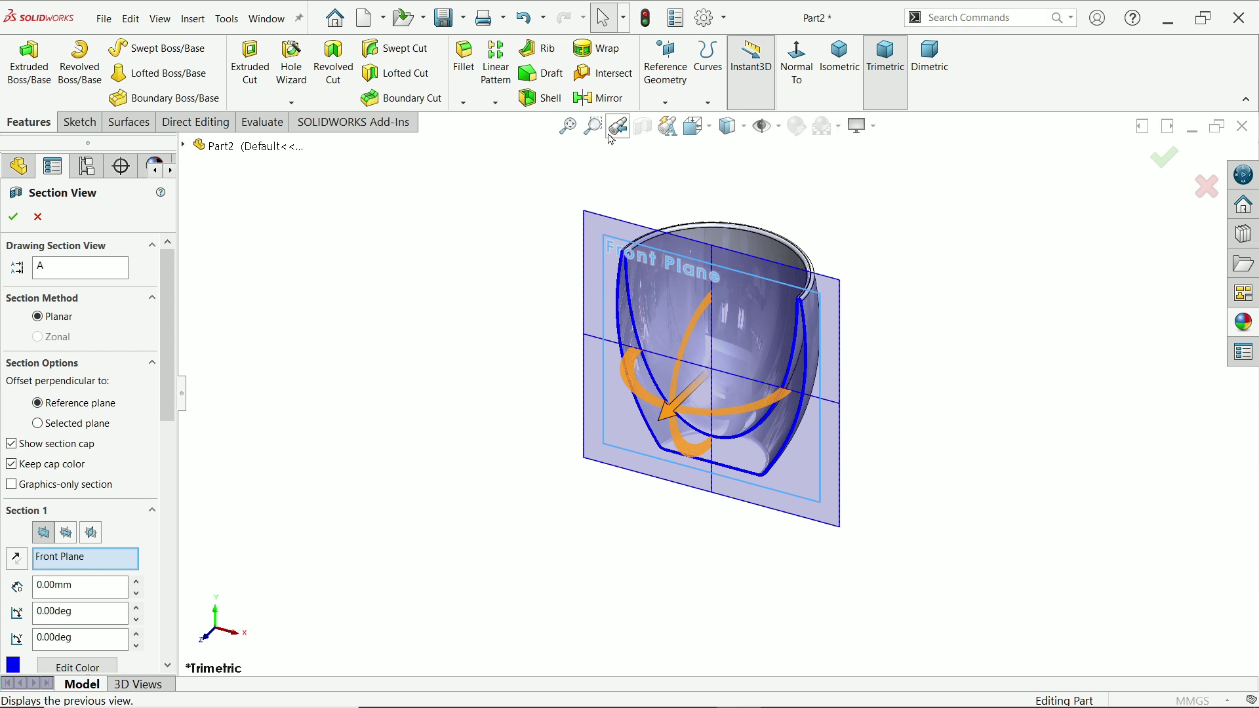
{"action": "left_click", "coordinate": [13, 218]}
{"action": "middle_click_drag", "start_coordinate": [590, 385], "coordinate": [834, 421]}
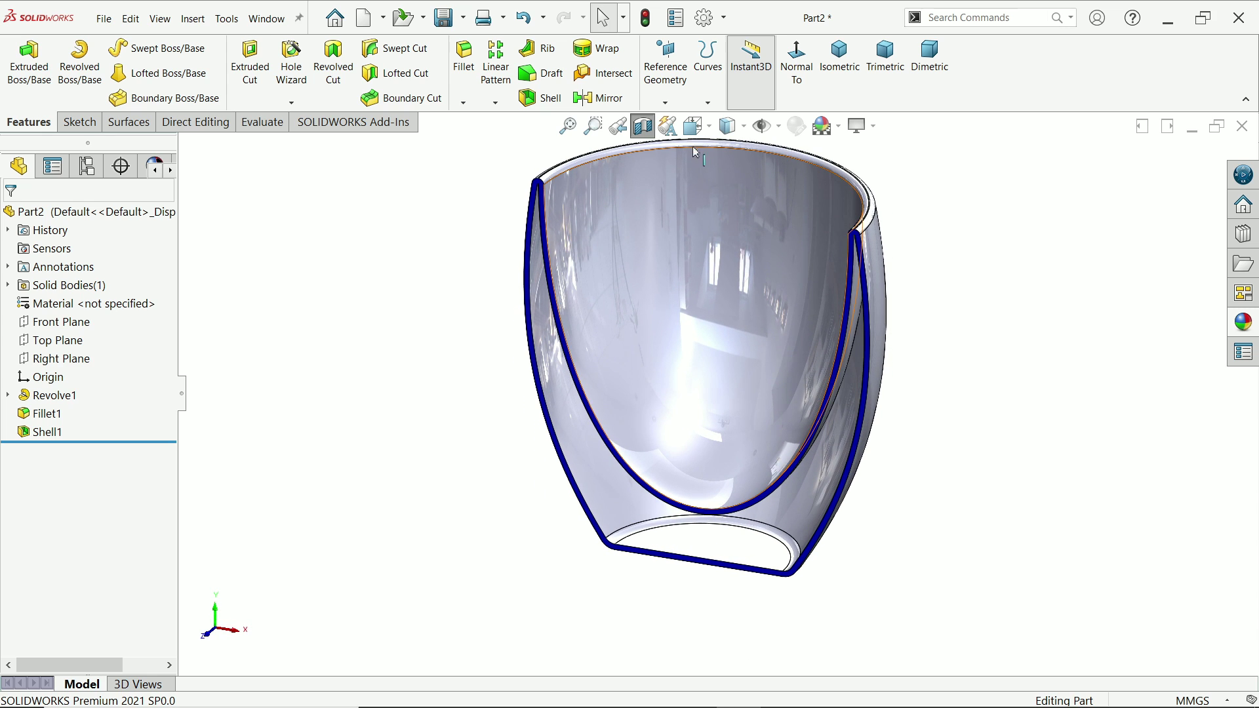
{"action": "left_click", "coordinate": [639, 129]}
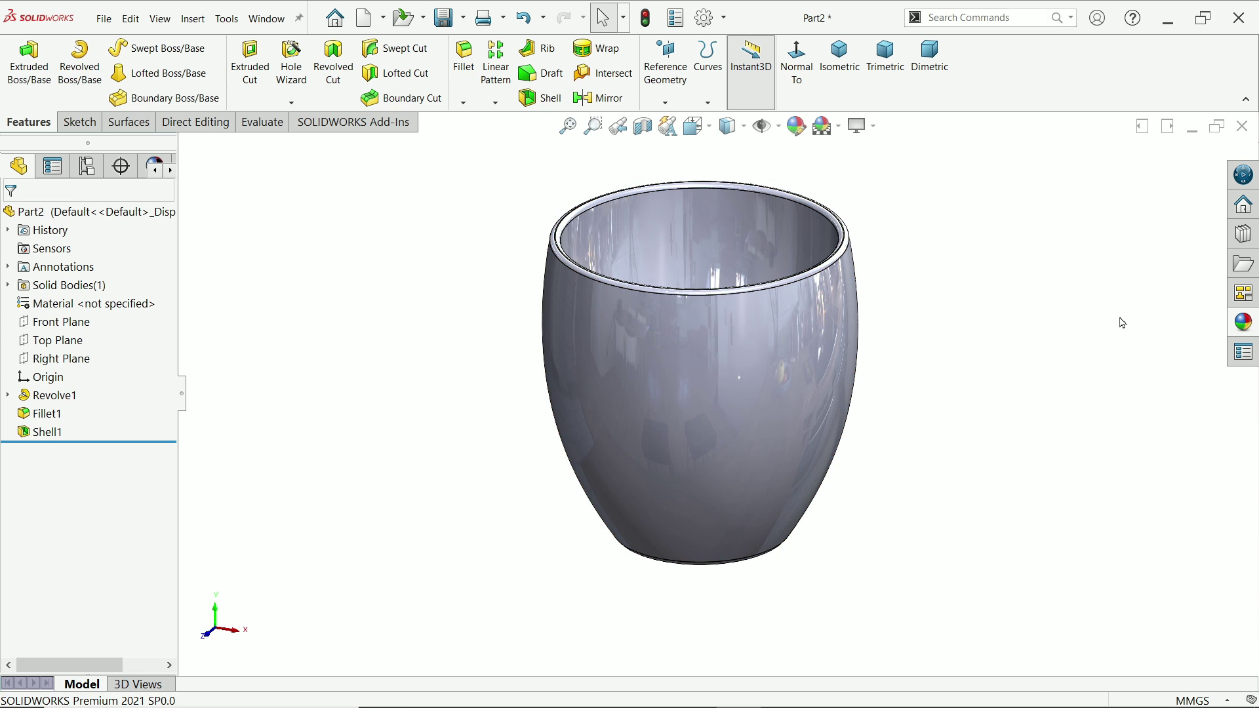
Apply the clear glass appearance from Appearances > Glass > Gloss to the cup
{"action": "left_click", "coordinate": [1248, 331]}
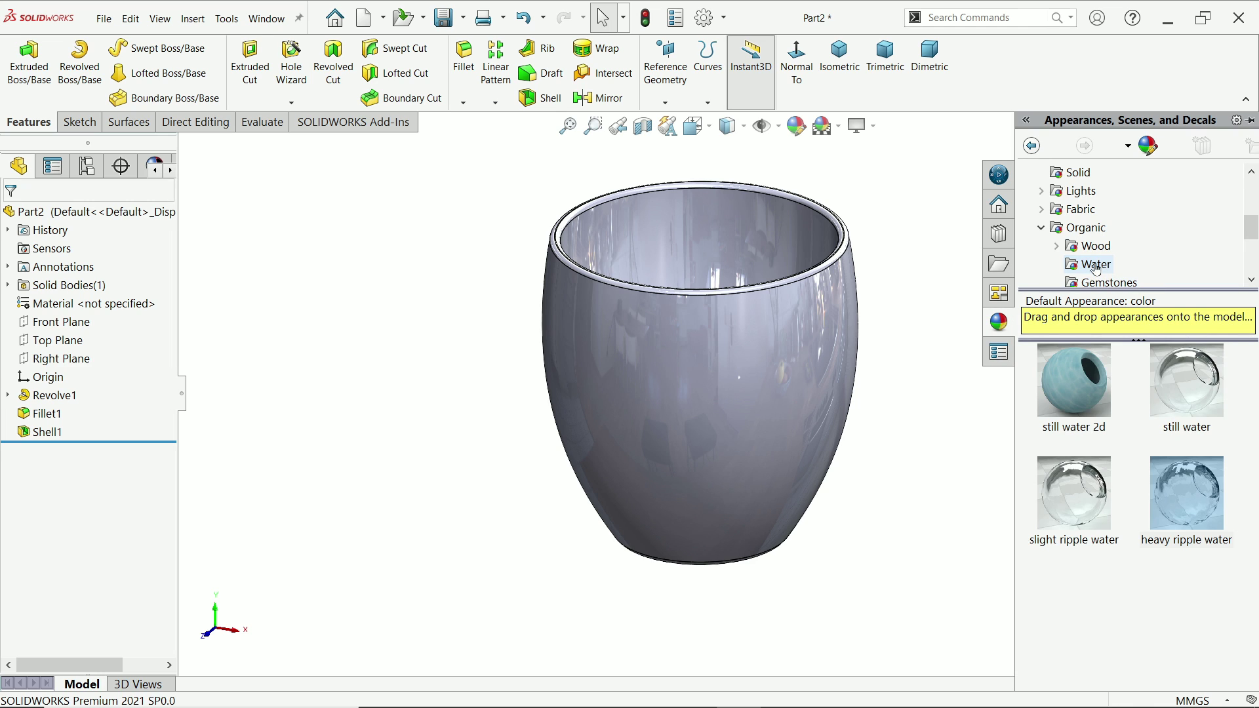
{"action": "scroll", "coordinate": [1096, 268], "scroll_direction": "up", "scroll_amount": 1}
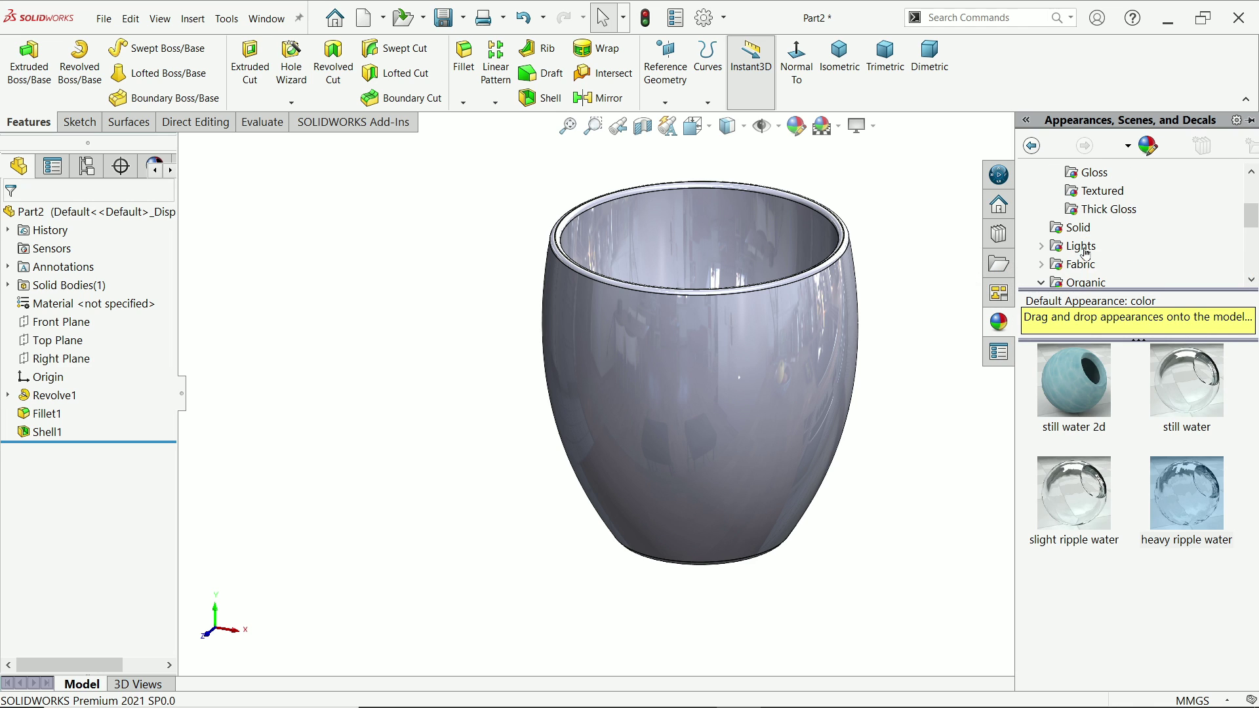
{"action": "scroll", "coordinate": [1085, 236], "scroll_direction": "up", "scroll_amount": 1}
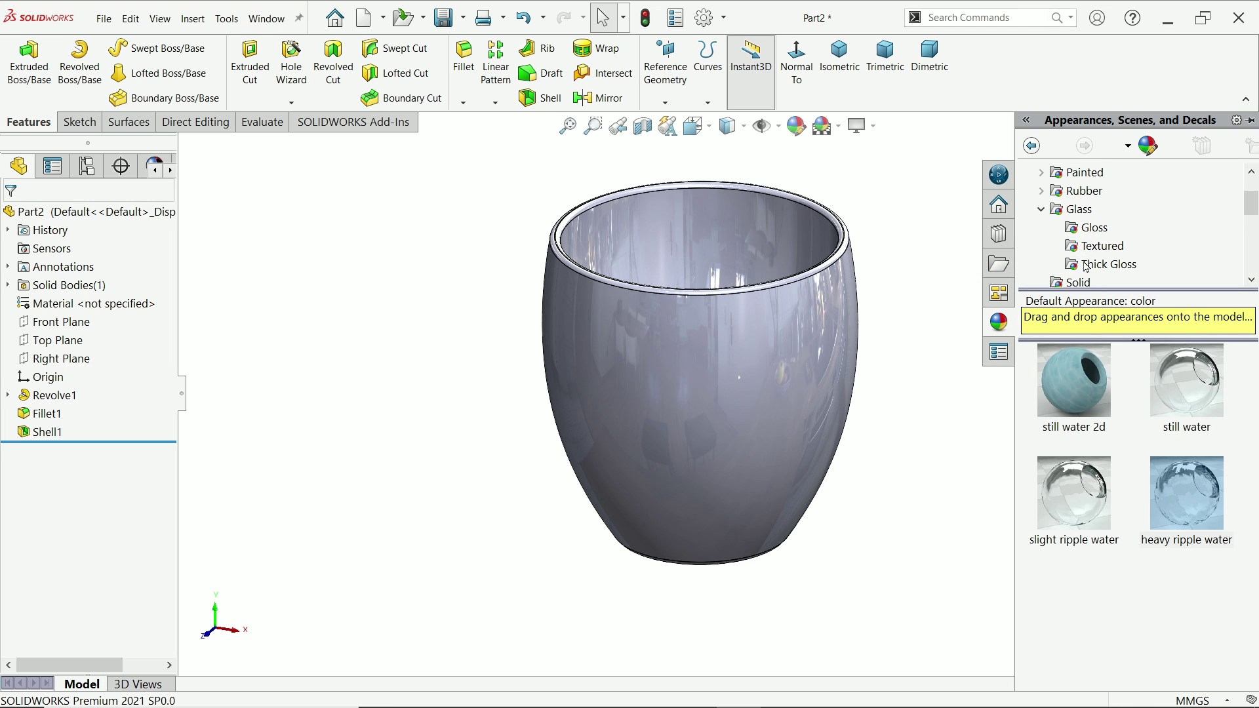
{"action": "left_click", "coordinate": [1085, 228]}
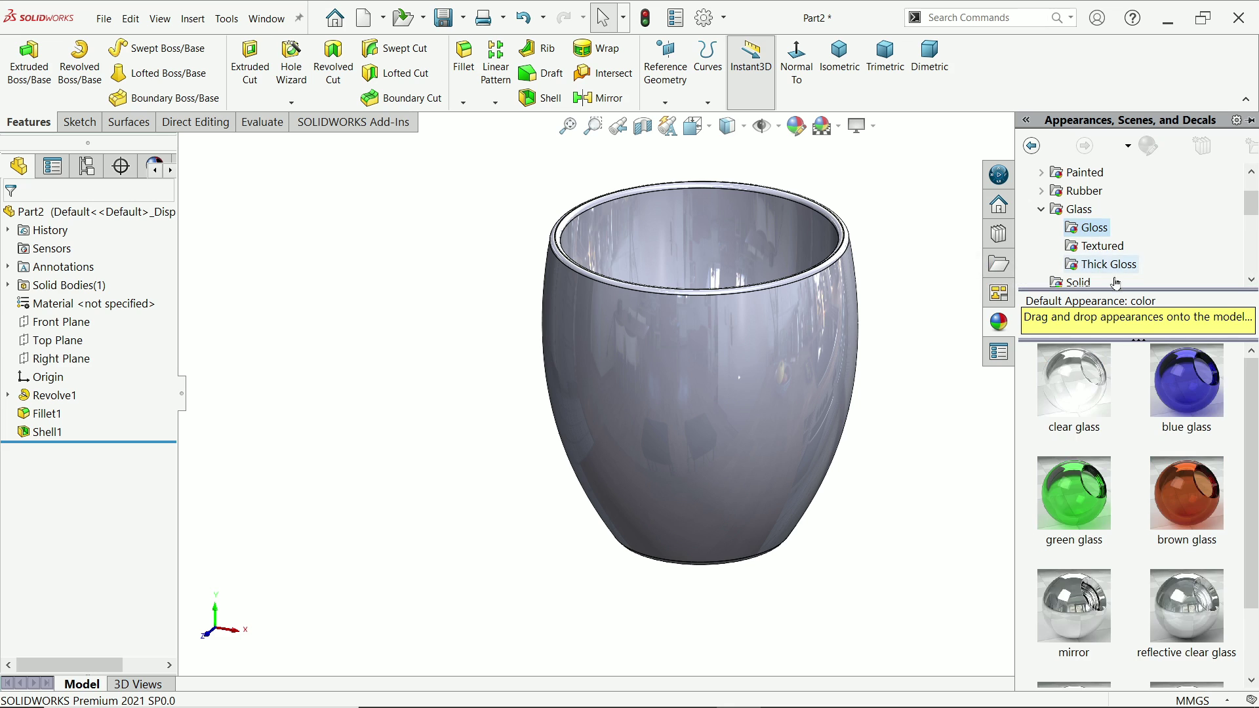
{"action": "double_click", "coordinate": [1076, 396]}
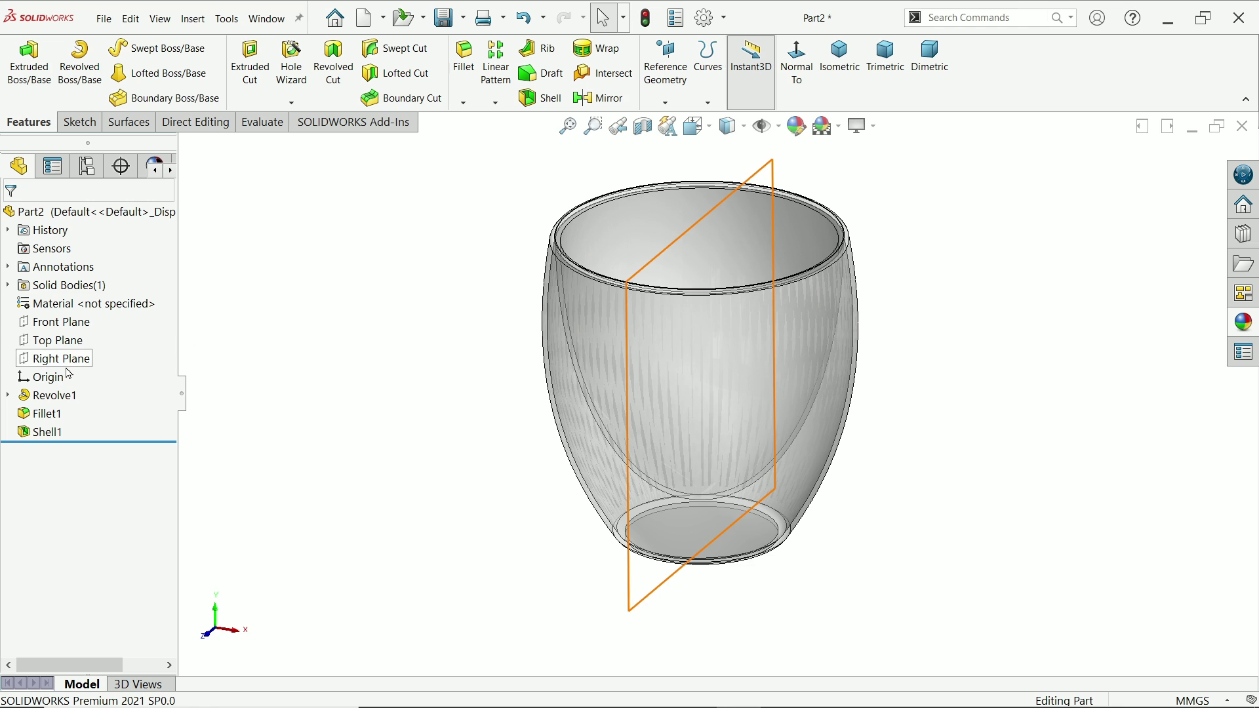
Start a sketch on the Front Plane and draw a line across the cup from wall to wall
{"action": "left_click", "coordinate": [56, 322]}
{"action": "left_click", "coordinate": [113, 303]}
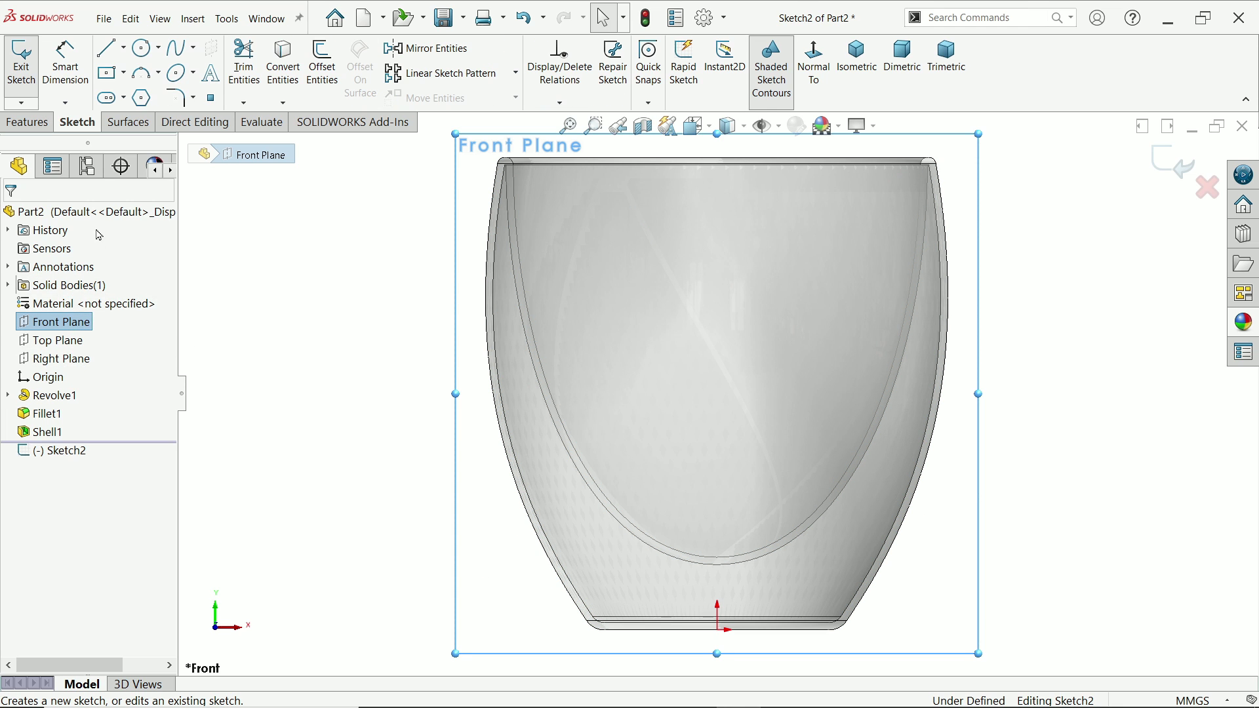
{"action": "left_click", "coordinate": [109, 57]}
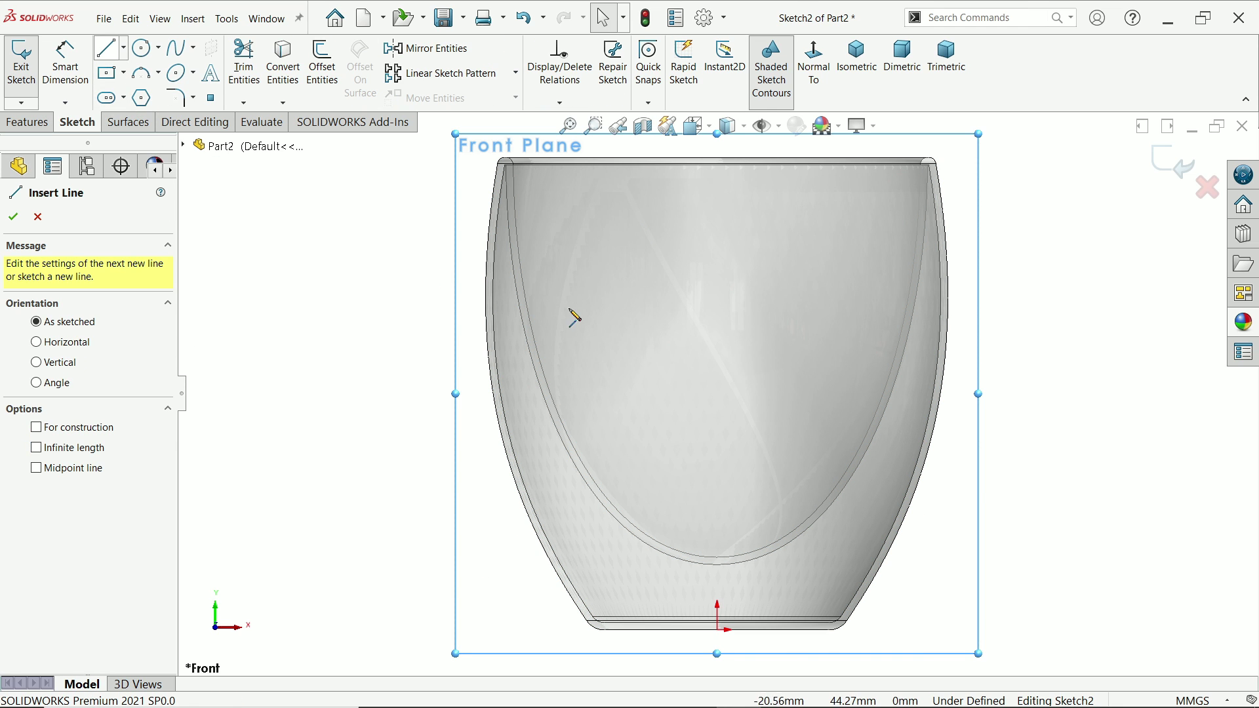
{"action": "left_click", "coordinate": [487, 286]}
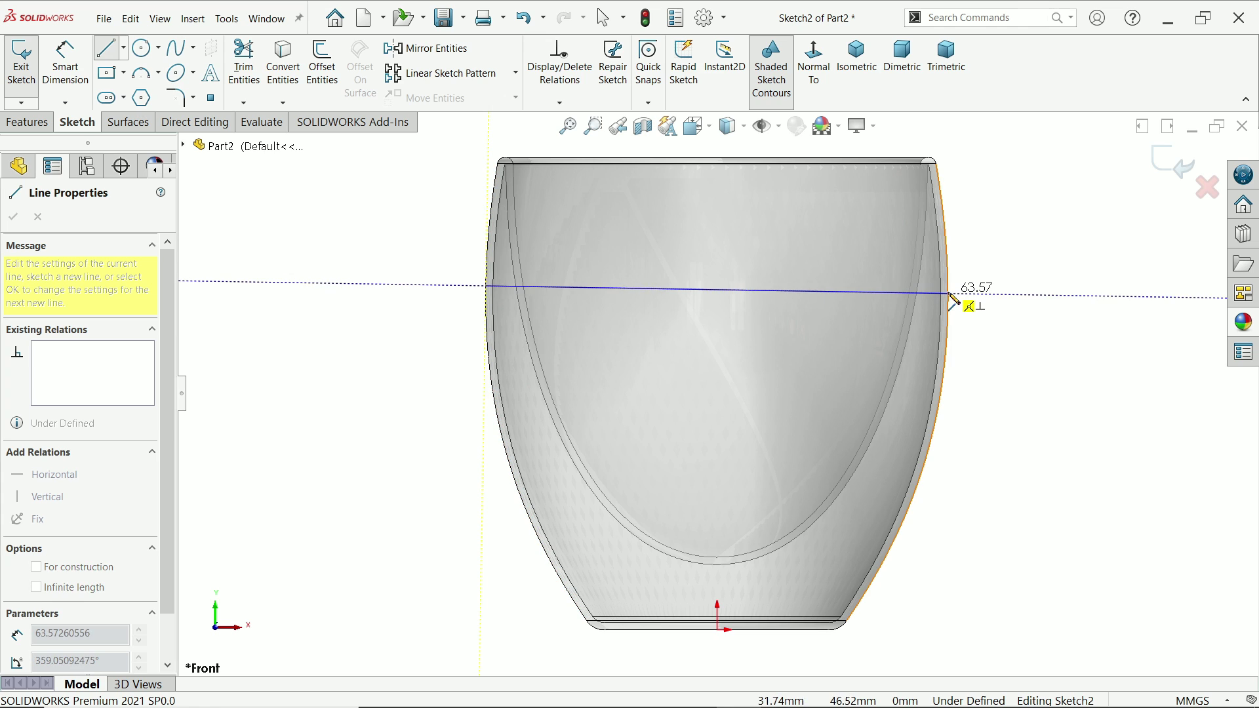
{"action": "left_click", "coordinate": [950, 294]}
{"action": "key", "text": "Escape"}
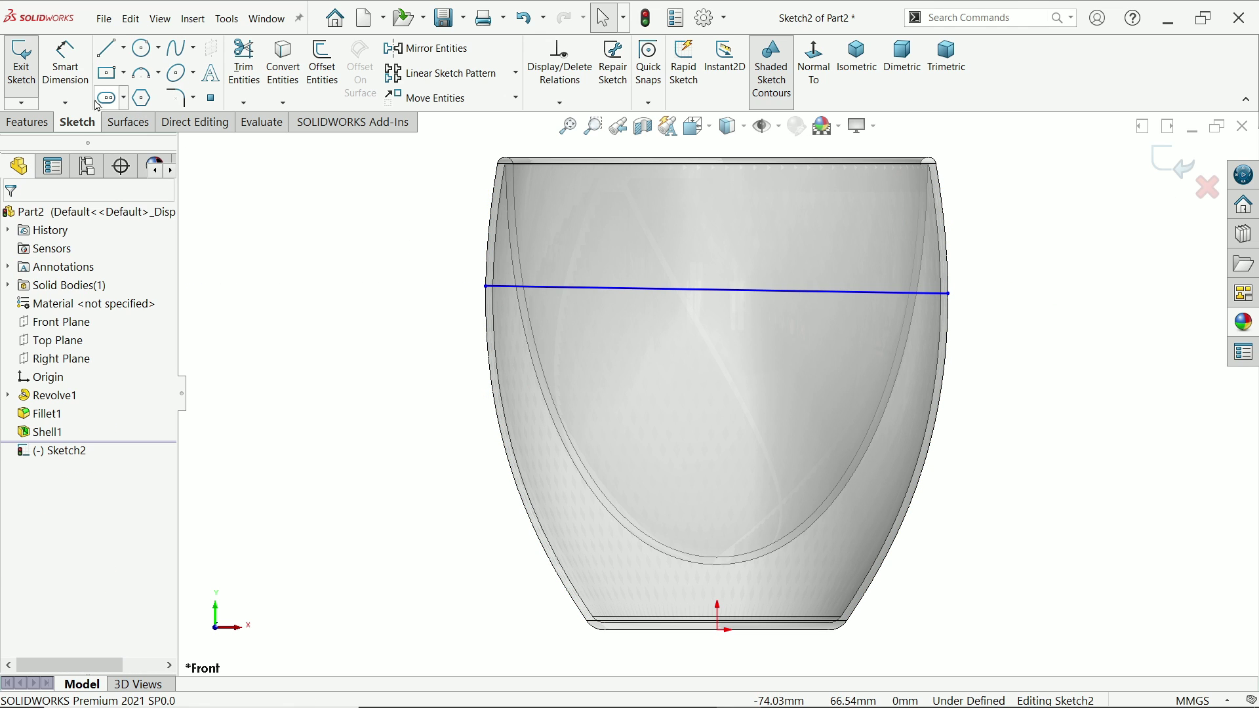
Add a Horizontal relation to the liquid-level line
{"action": "left_click", "coordinate": [720, 291]}
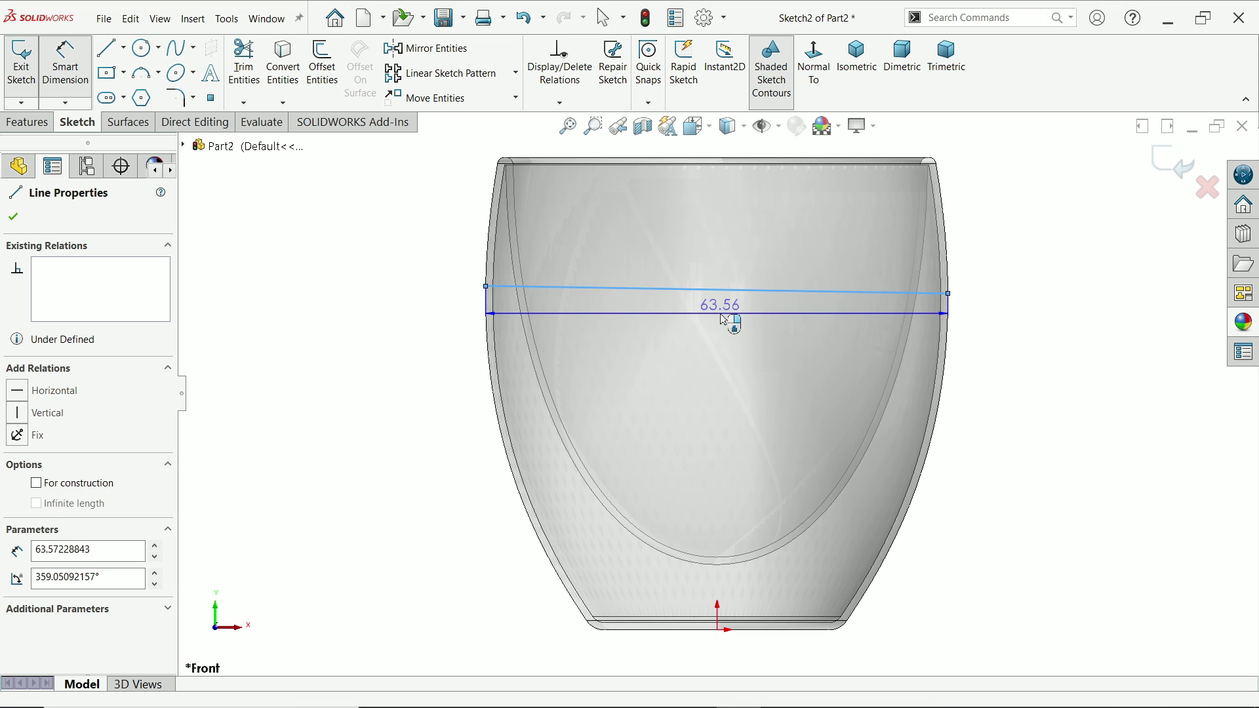
{"action": "key", "text": "Escape"}
{"action": "left_click", "coordinate": [738, 291]}
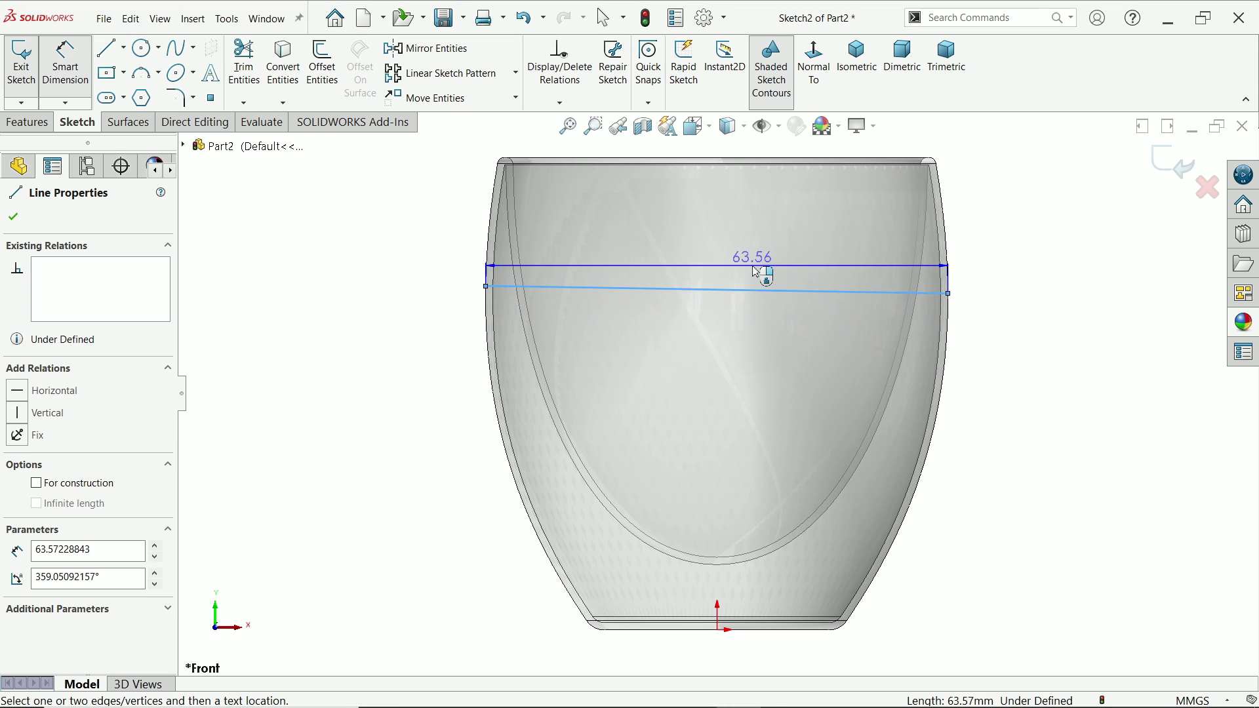
{"action": "key", "text": "Escape"}
{"action": "key", "text": "Escape"}
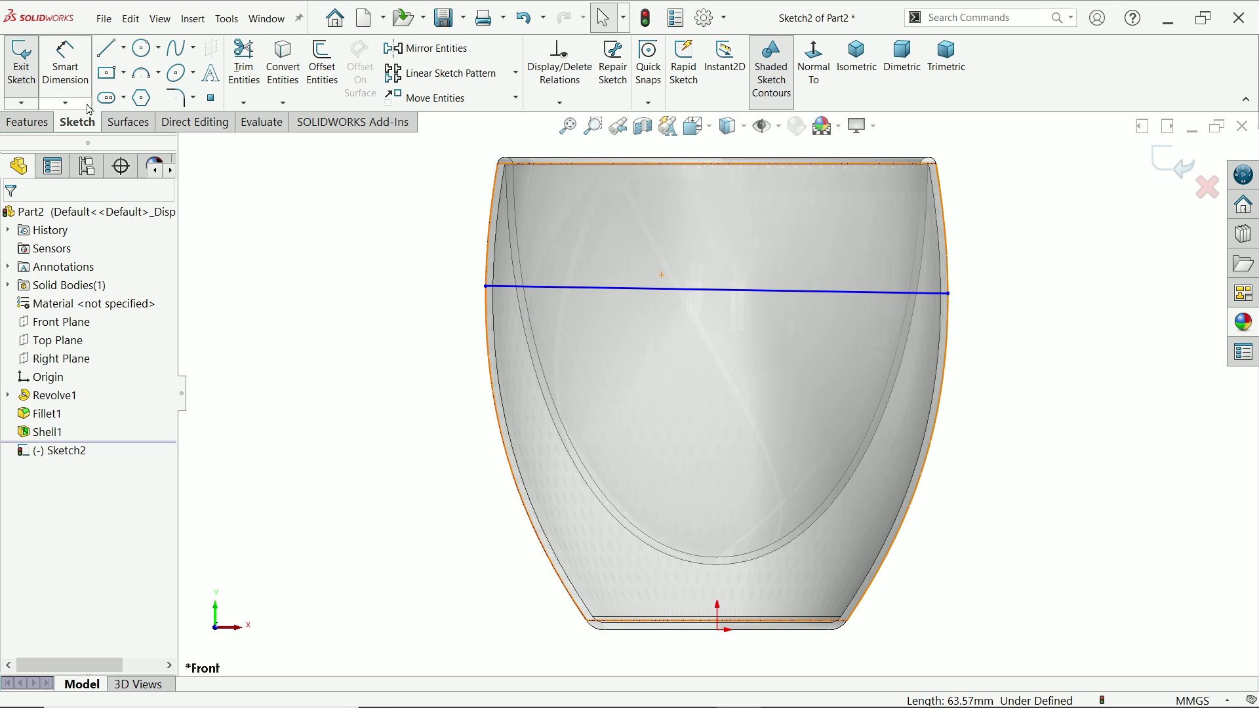
{"action": "left_click", "coordinate": [711, 301]}
{"action": "left_click", "coordinate": [758, 256]}
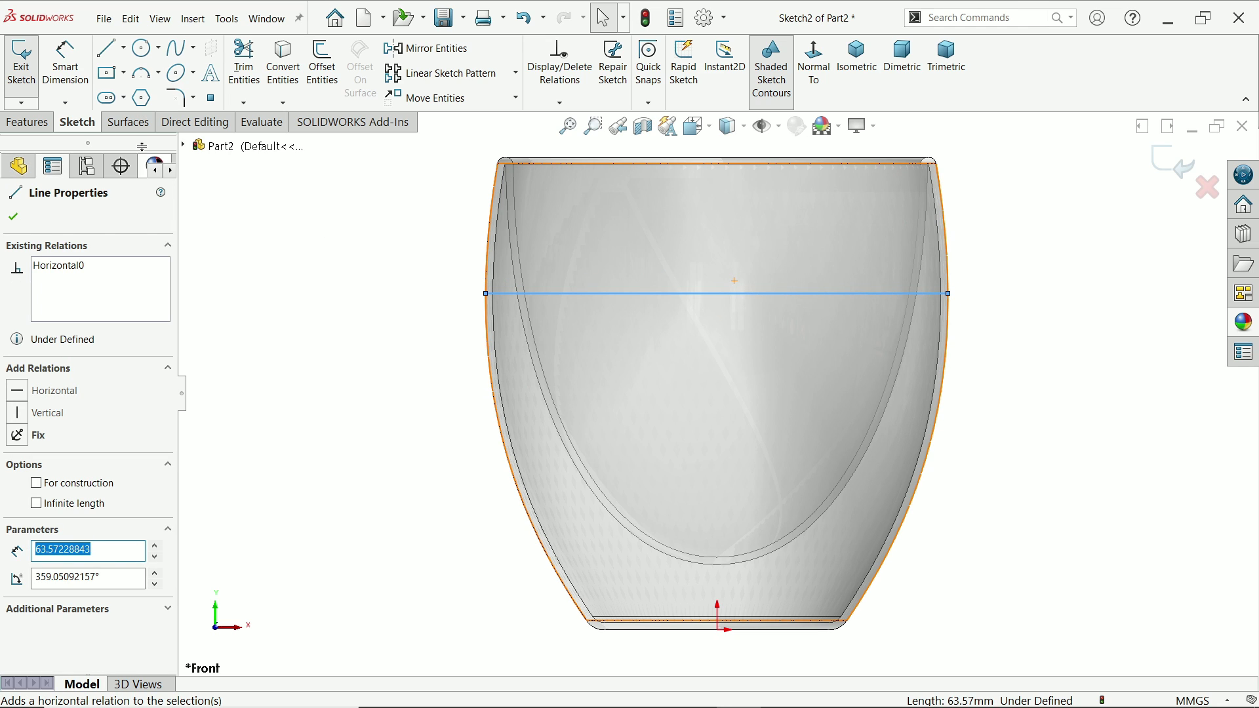
Dimension the line 50 mm above the glass bottom edge and exit the sketch
{"action": "left_click", "coordinate": [72, 80]}
{"action": "left_click", "coordinate": [750, 301]}
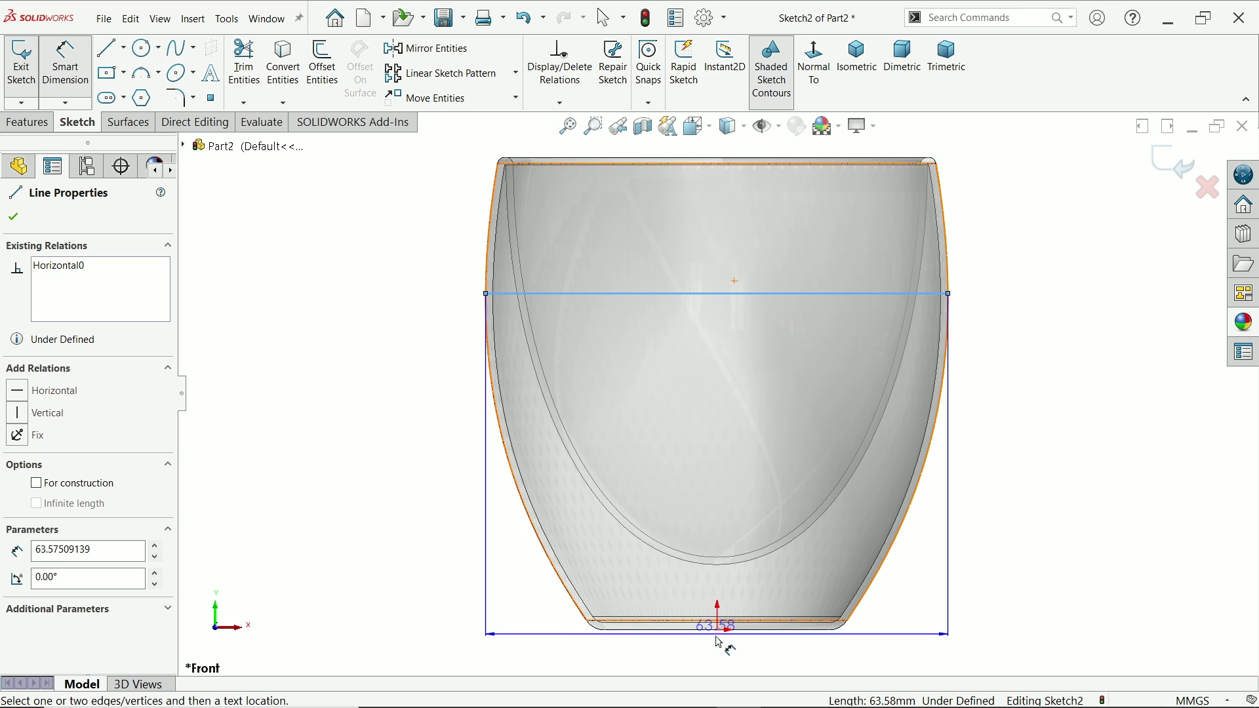
{"action": "left_click", "coordinate": [719, 634]}
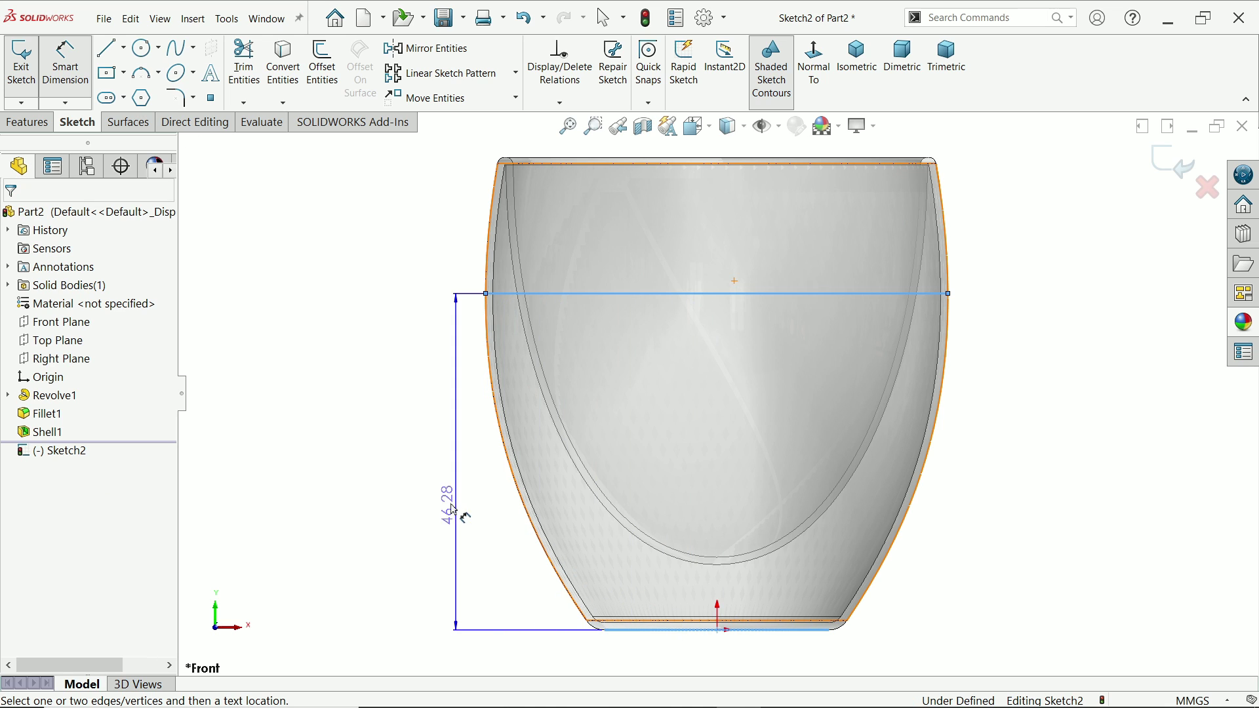
{"action": "left_click", "coordinate": [408, 488]}
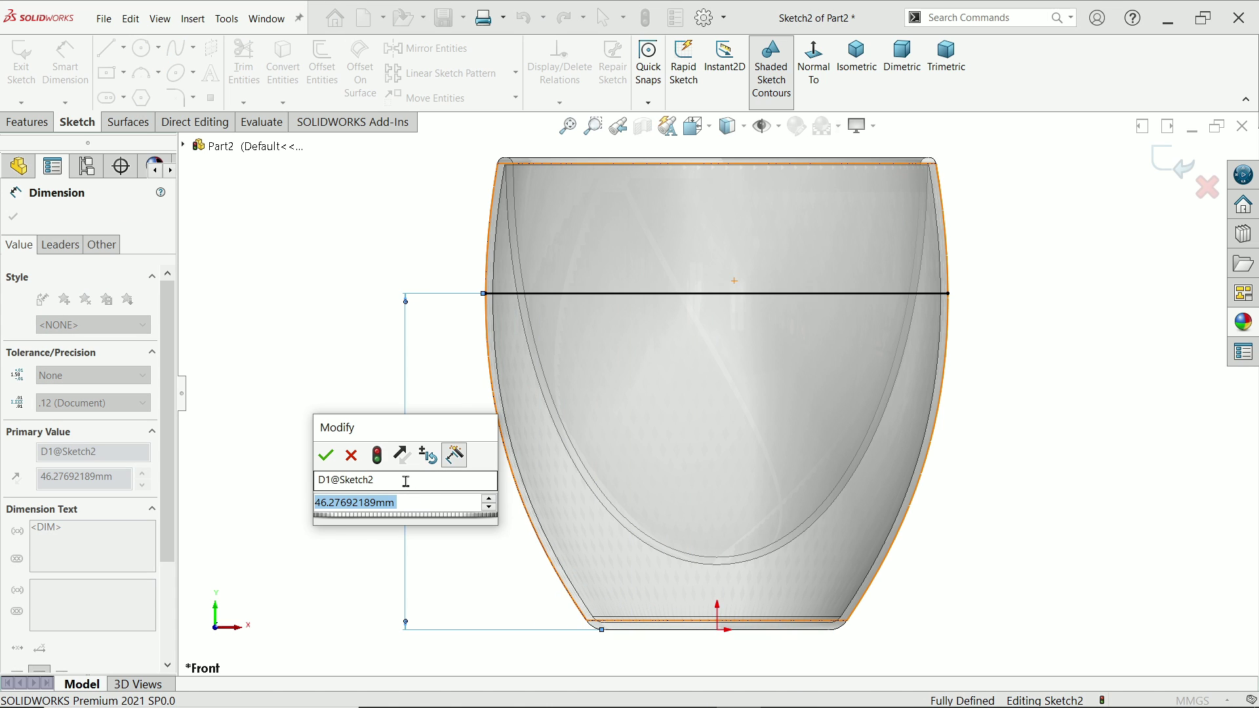
{"action": "type", "text": "`50"}
{"action": "key", "text": "Return"}
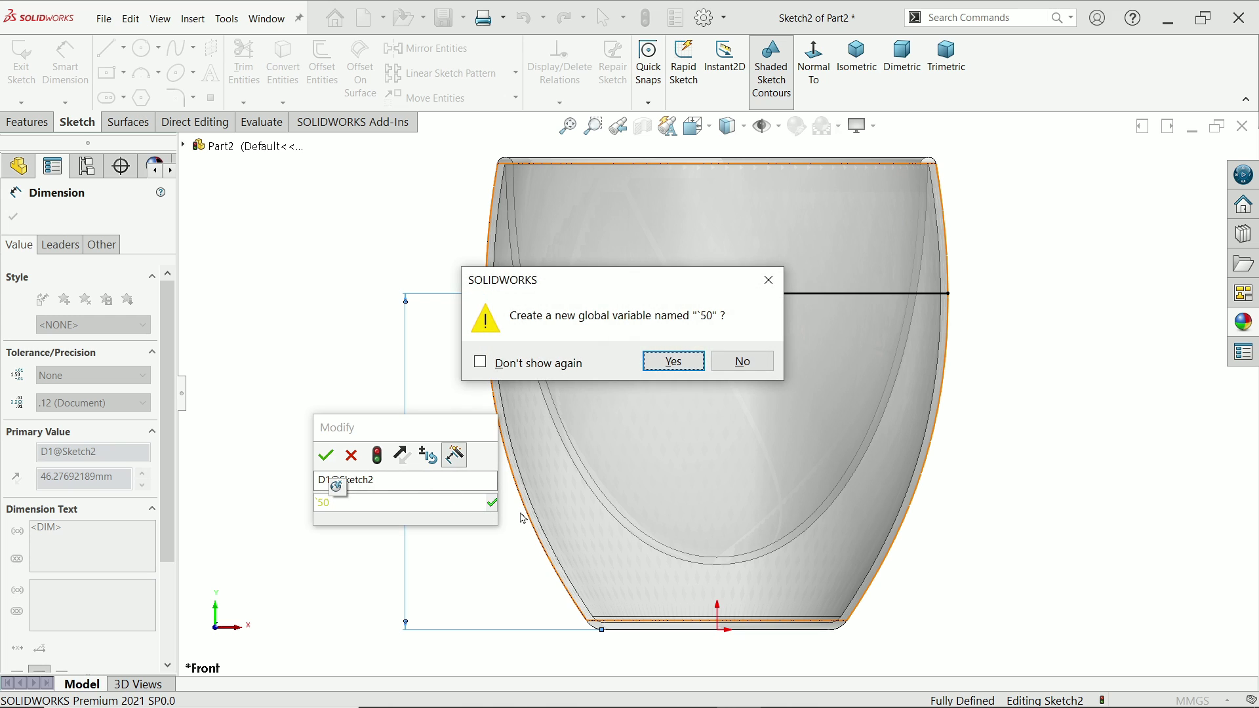
{"action": "left_click", "coordinate": [673, 361]}
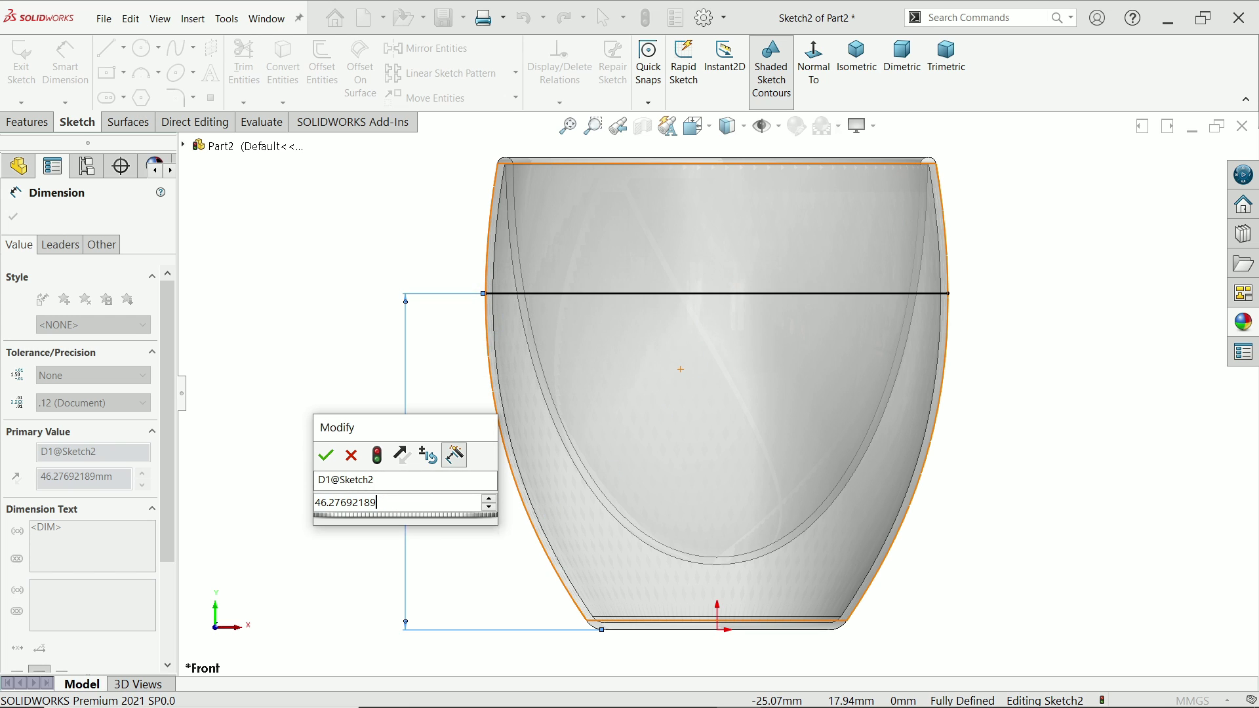
{"action": "key", "text": "BackSpace"}
{"action": "key", "text": "BackSpace"}
{"action": "key", "text": "BackSpace"}
{"action": "key", "text": "BackSpace"}
{"action": "key", "text": "BackSpace"}
{"action": "key", "text": "BackSpace"}
{"action": "key", "text": "BackSpace"}
{"action": "key", "text": "BackSpace"}
{"action": "key", "text": "BackSpace"}
{"action": "key", "text": "BackSpace"}
{"action": "key", "text": "BackSpace"}
{"action": "type", "text": "50"}
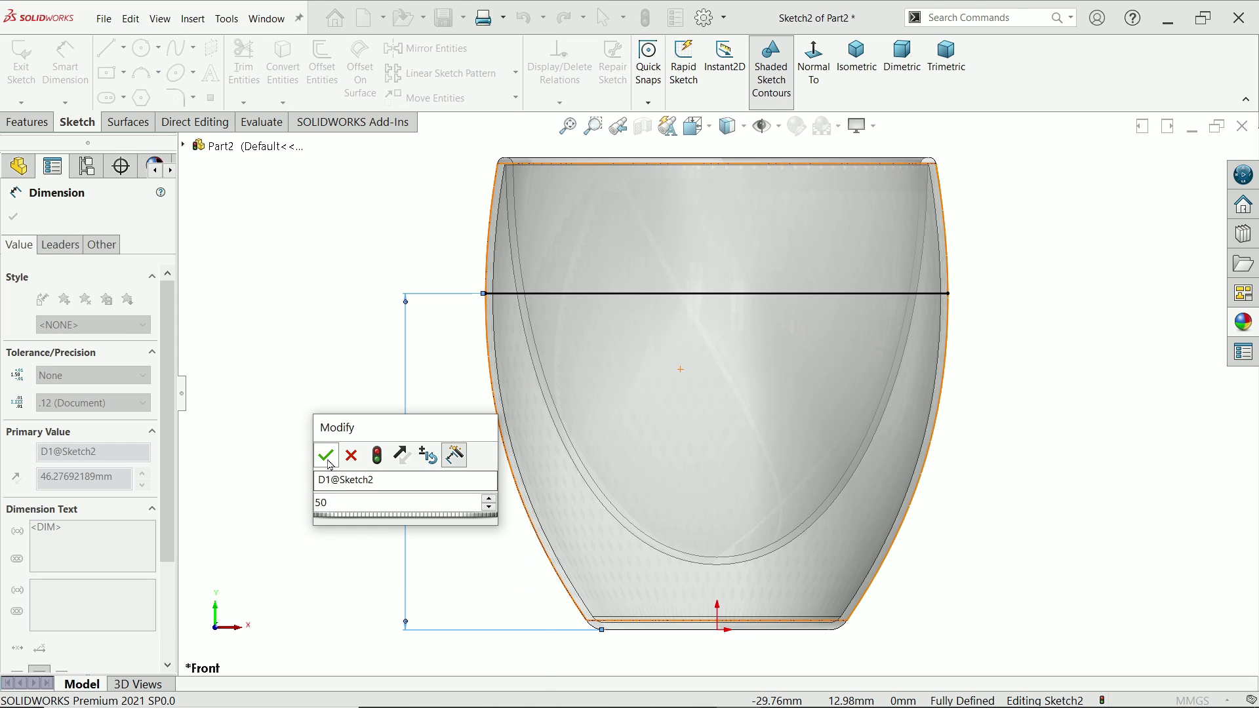
{"action": "left_click", "coordinate": [327, 457]}
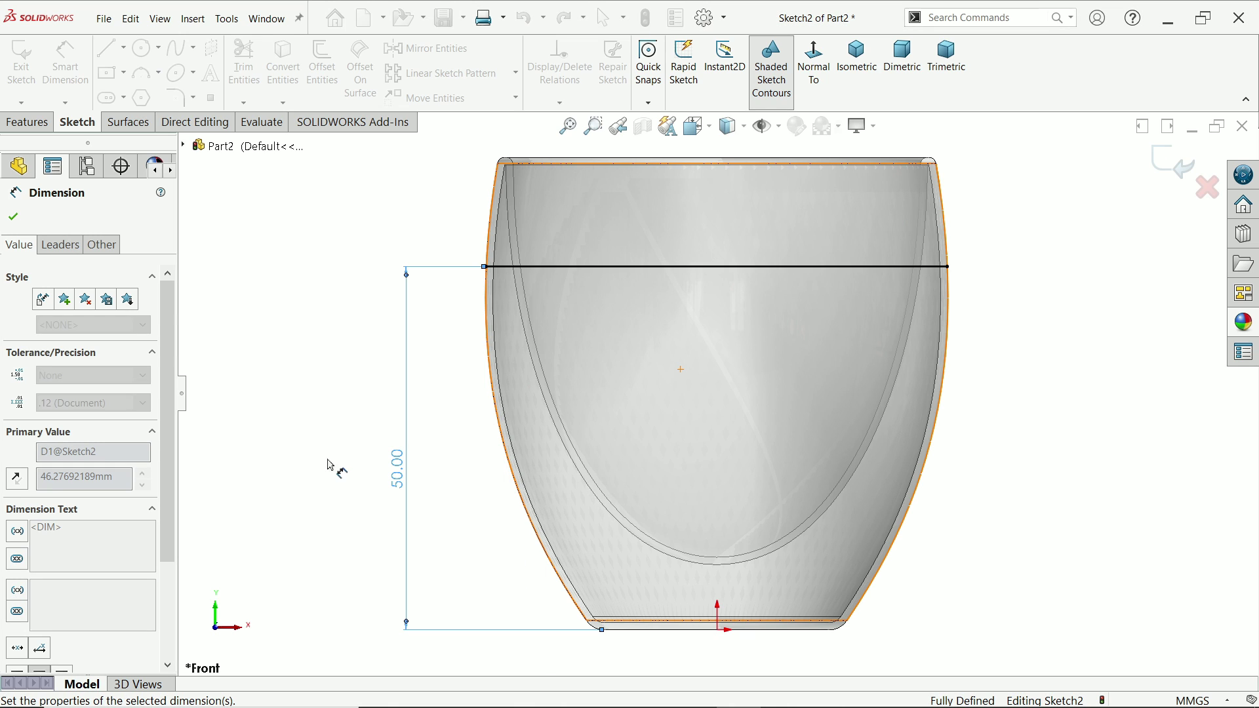
{"action": "left_click", "coordinate": [17, 219]}
{"action": "left_click", "coordinate": [1172, 164]}
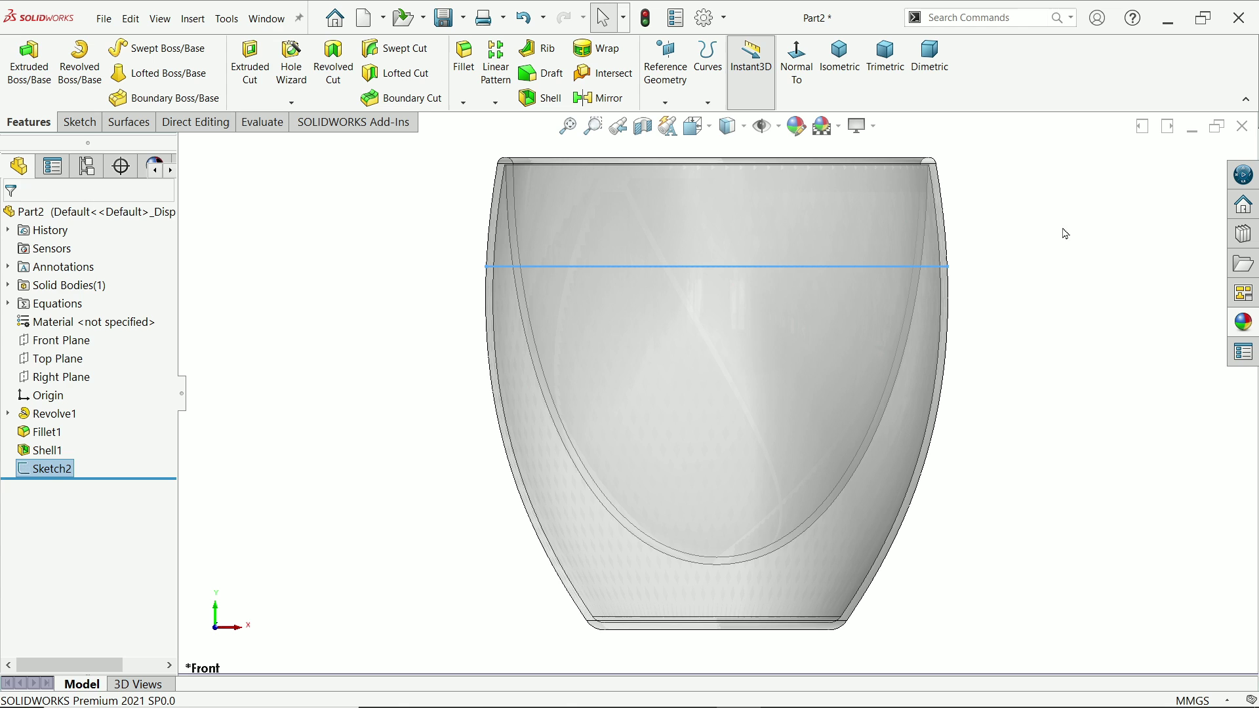
Offset the glass's inner face by 0 mm to make a surface copy
{"action": "middle_click_drag", "start_coordinate": [1036, 234], "coordinate": [1003, 298]}
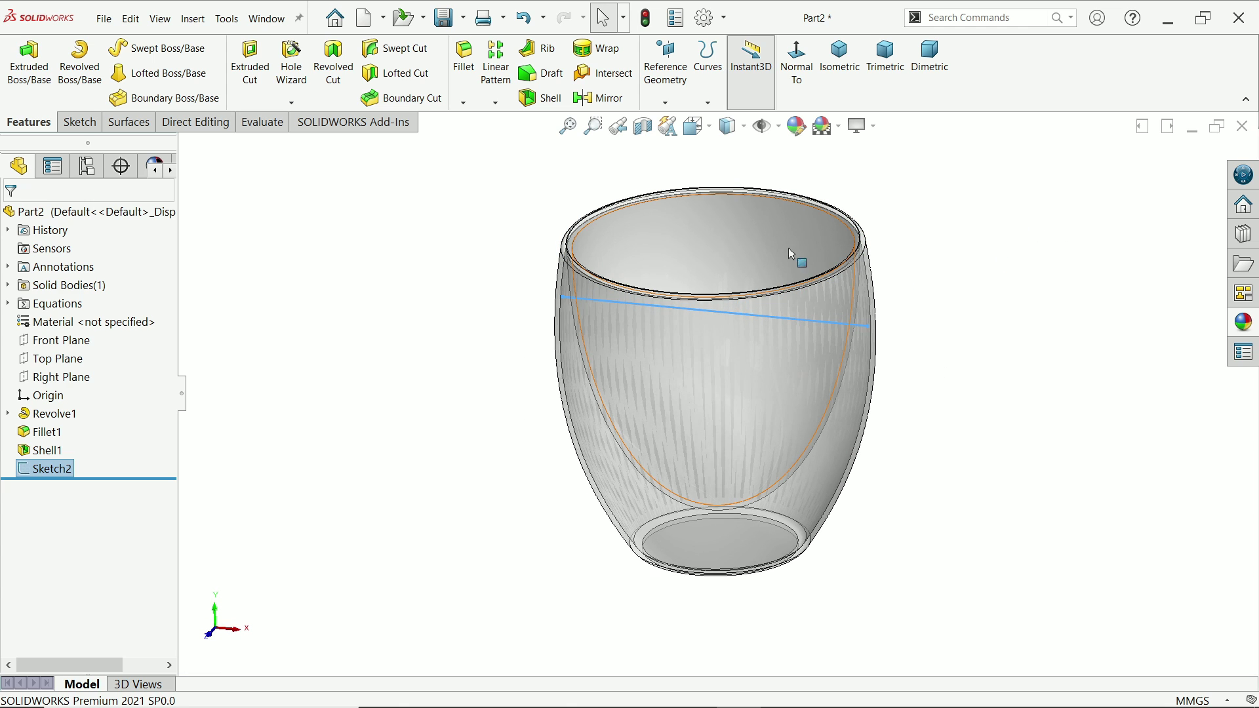
{"action": "left_click", "coordinate": [704, 247]}
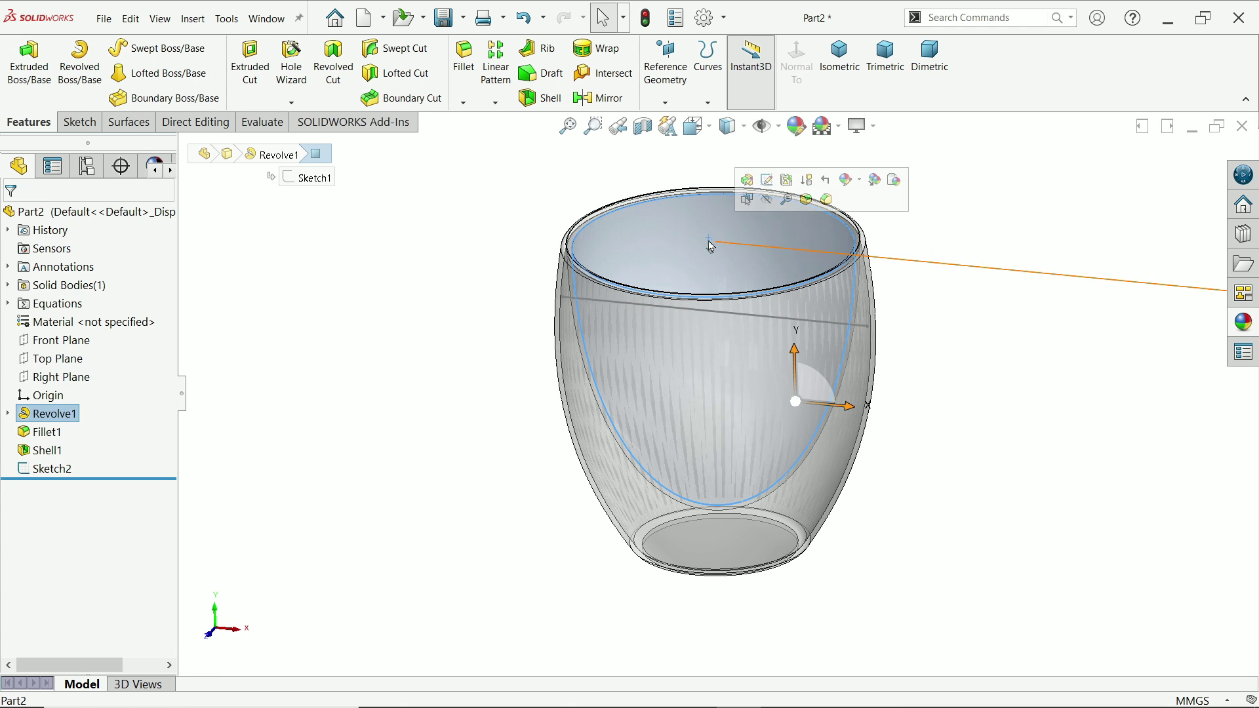
{"action": "left_click", "coordinate": [131, 125]}
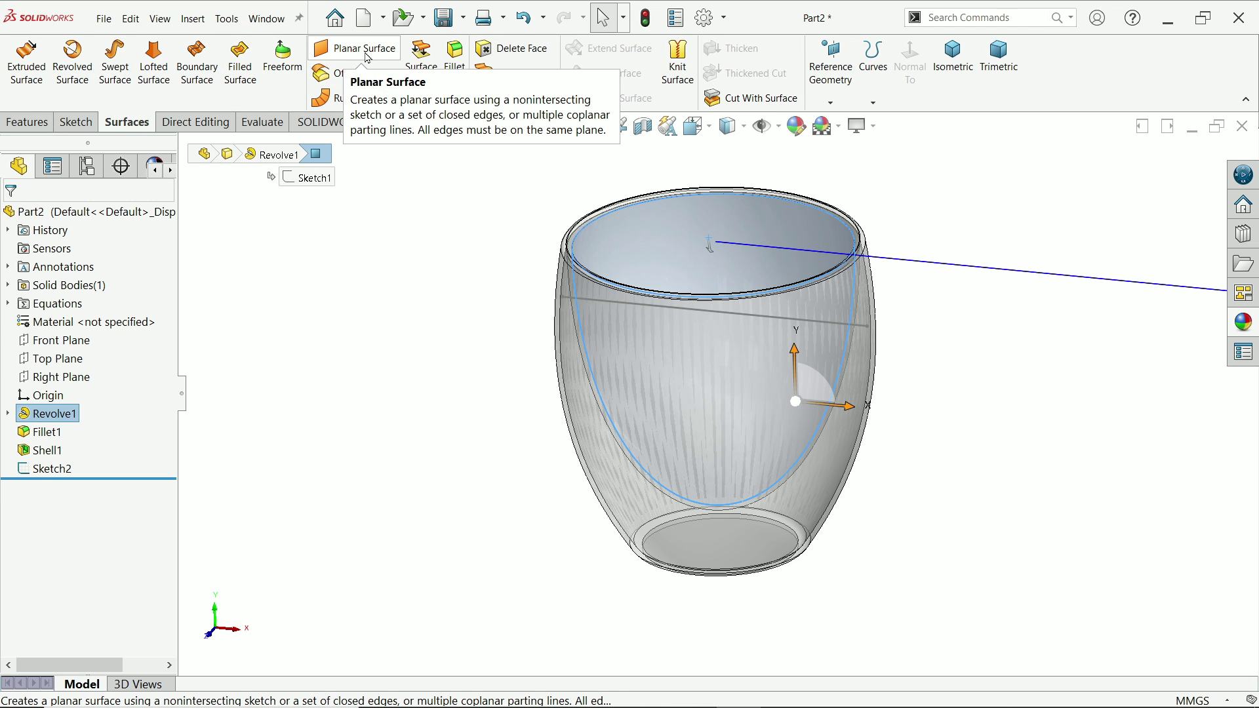
{"action": "left_click", "coordinate": [357, 74]}
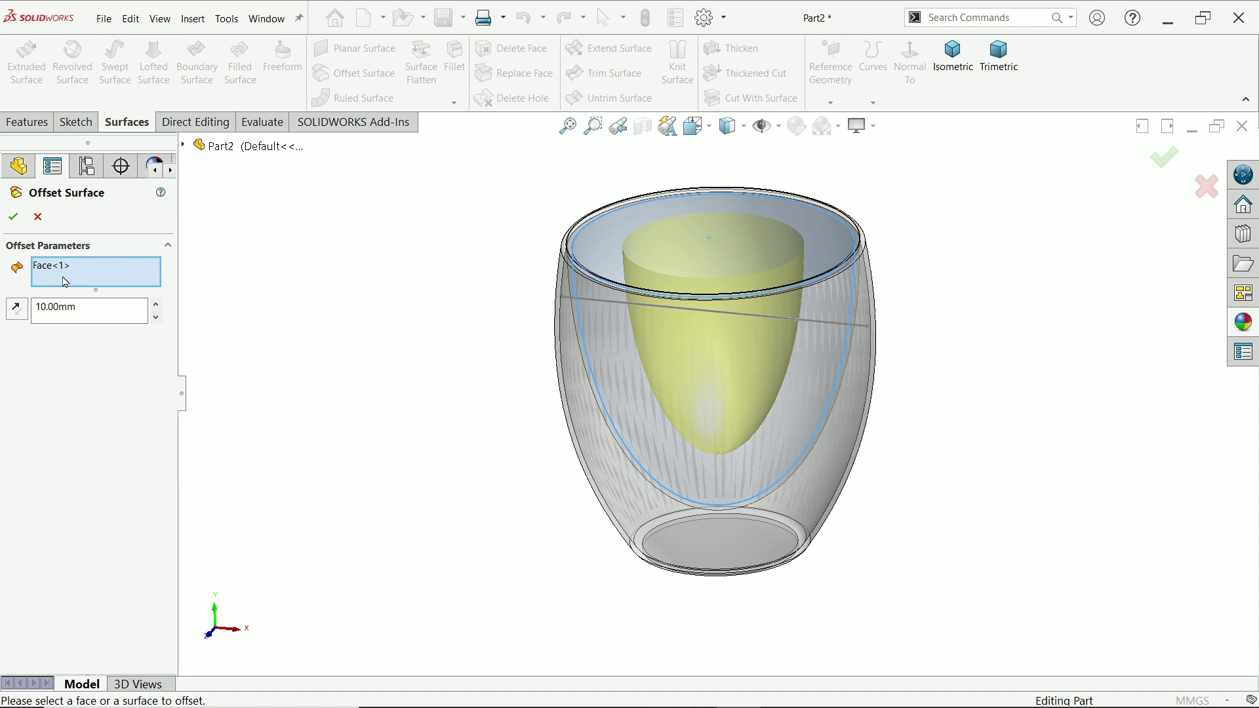
{"action": "left_click_drag", "start_coordinate": [122, 301], "coordinate": [35, 303]}
{"action": "type", "text": "0"}
{"action": "key", "text": "Return"}
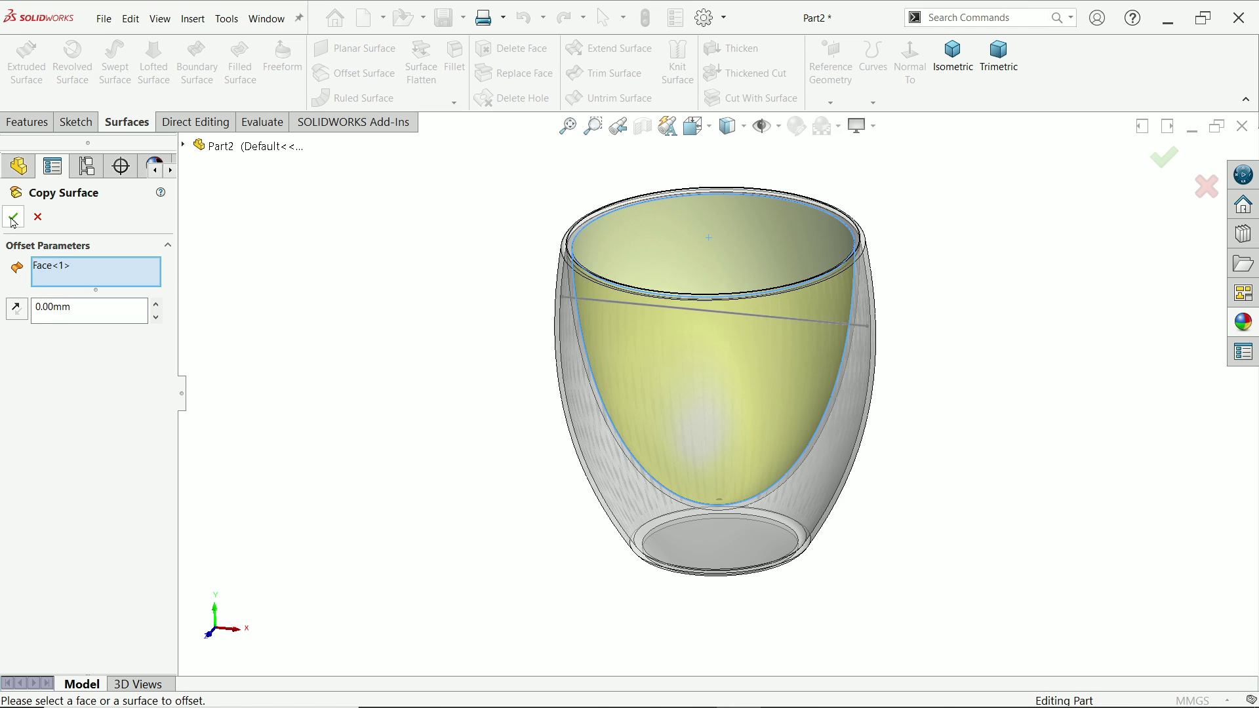
{"action": "left_click", "coordinate": [12, 219]}
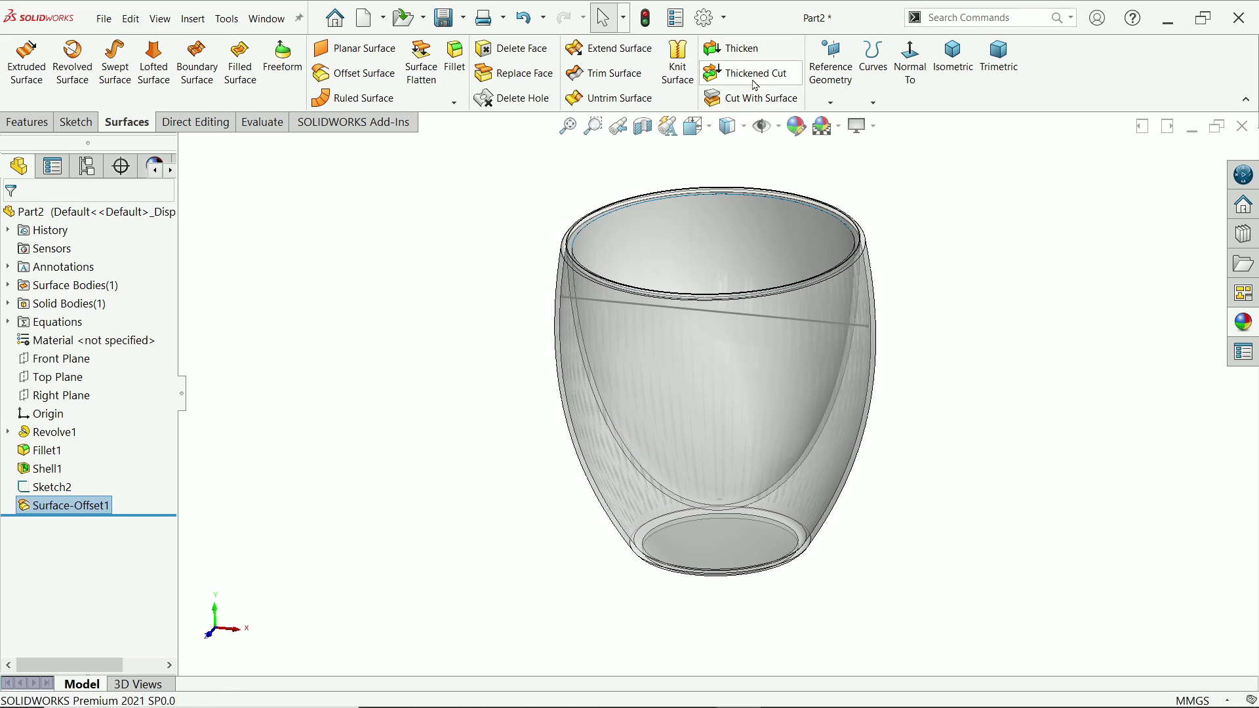
Trim the copied inner surface with Sketch2, keeping only the lower bowl portion
{"action": "left_click", "coordinate": [622, 84]}
{"action": "left_click", "coordinate": [88, 354]}
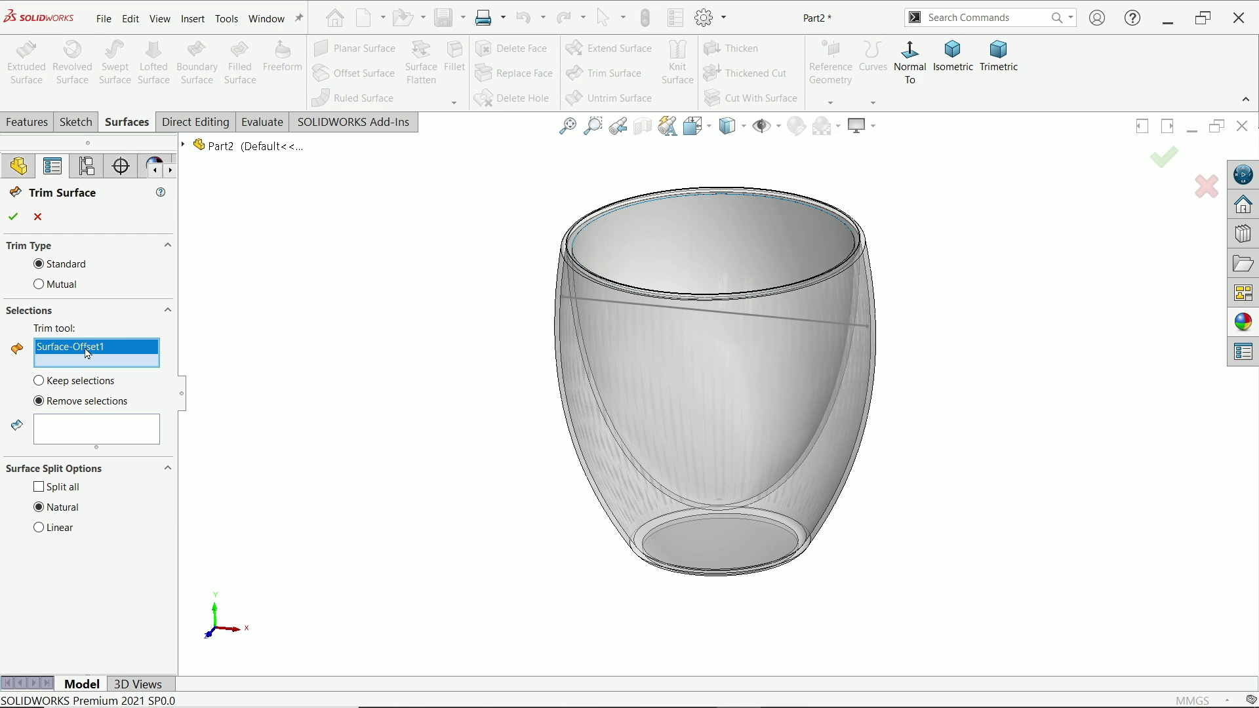
{"action": "right_click", "coordinate": [88, 354]}
{"action": "left_click", "coordinate": [118, 358]}
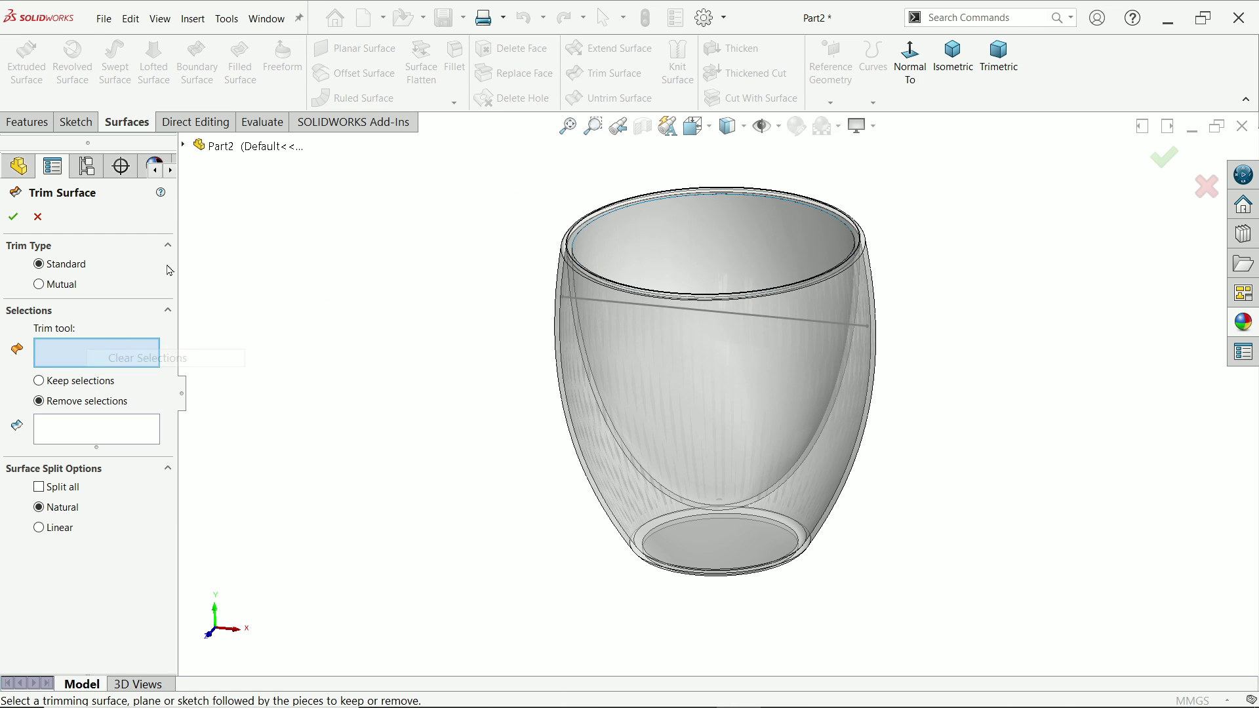
{"action": "left_click", "coordinate": [185, 148]}
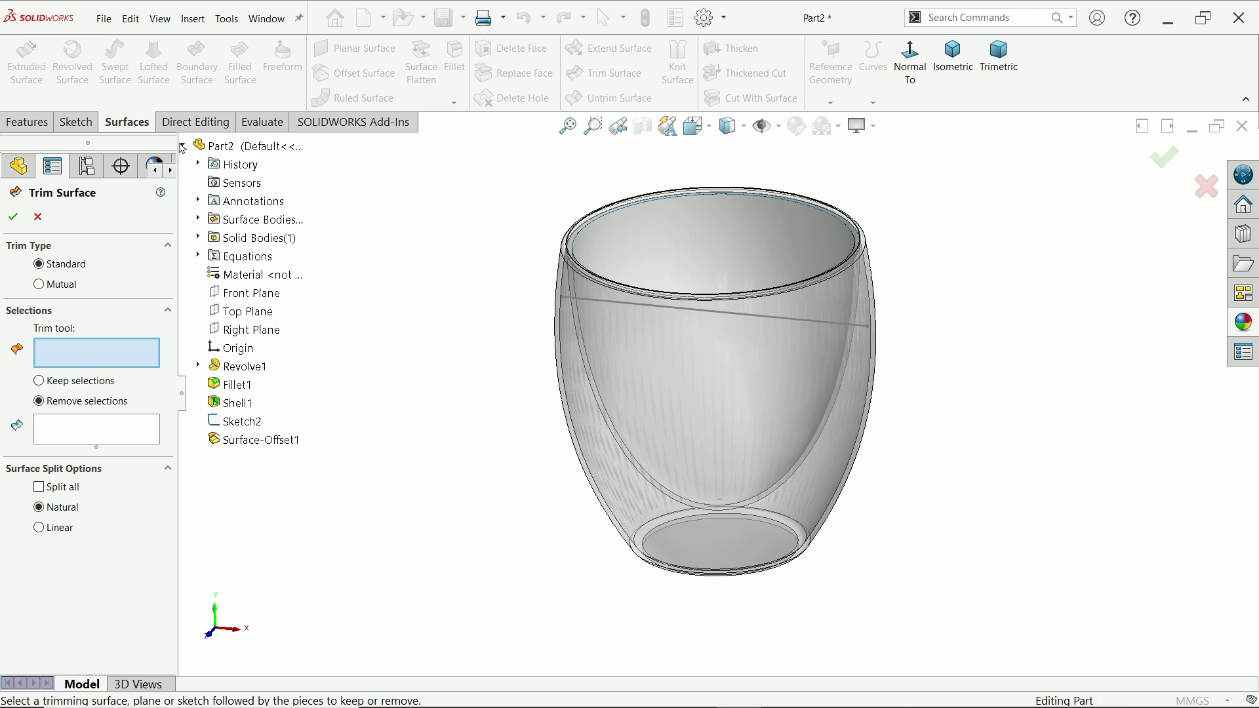
{"action": "left_click", "coordinate": [241, 421]}
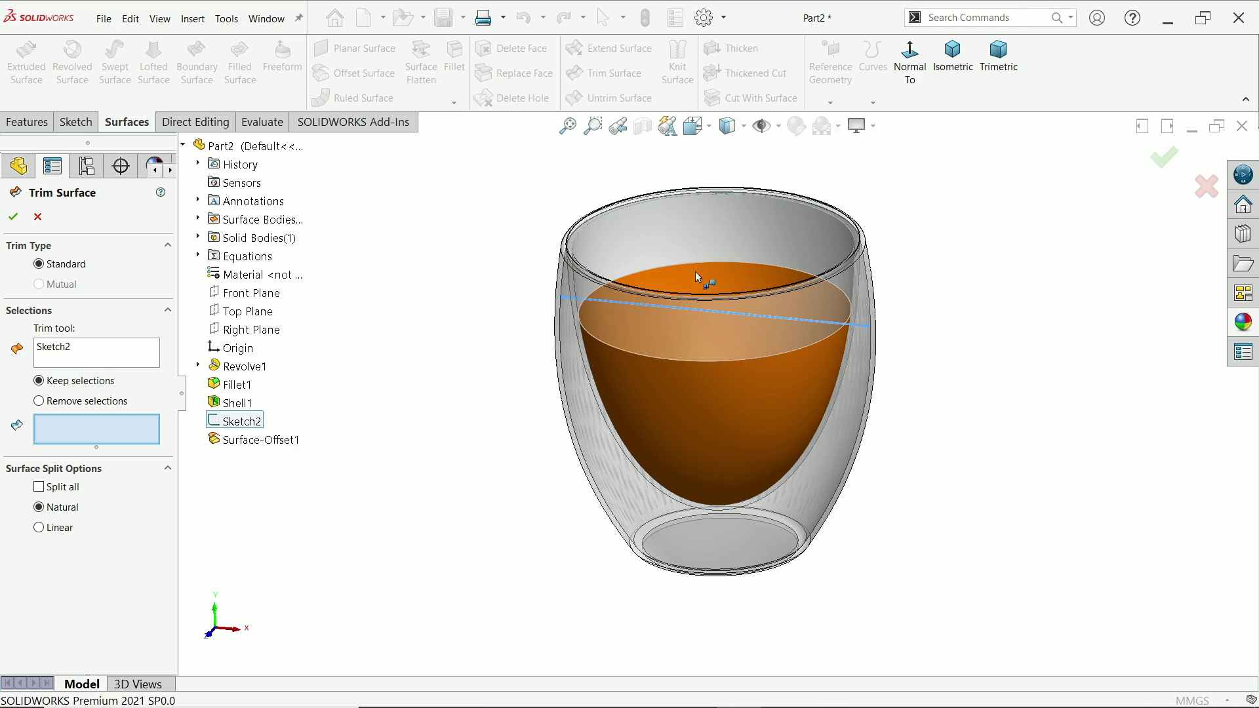
{"action": "left_click", "coordinate": [706, 368]}
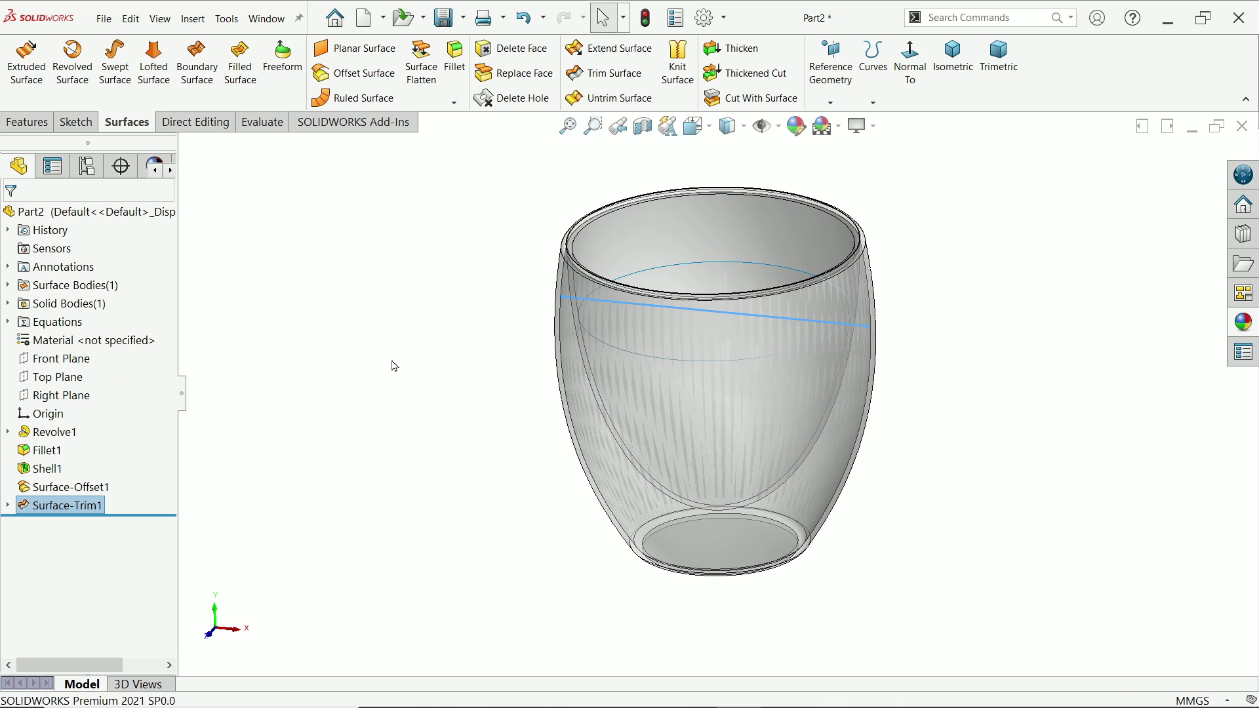
Hide the glass body
{"action": "left_click", "coordinate": [594, 441]}
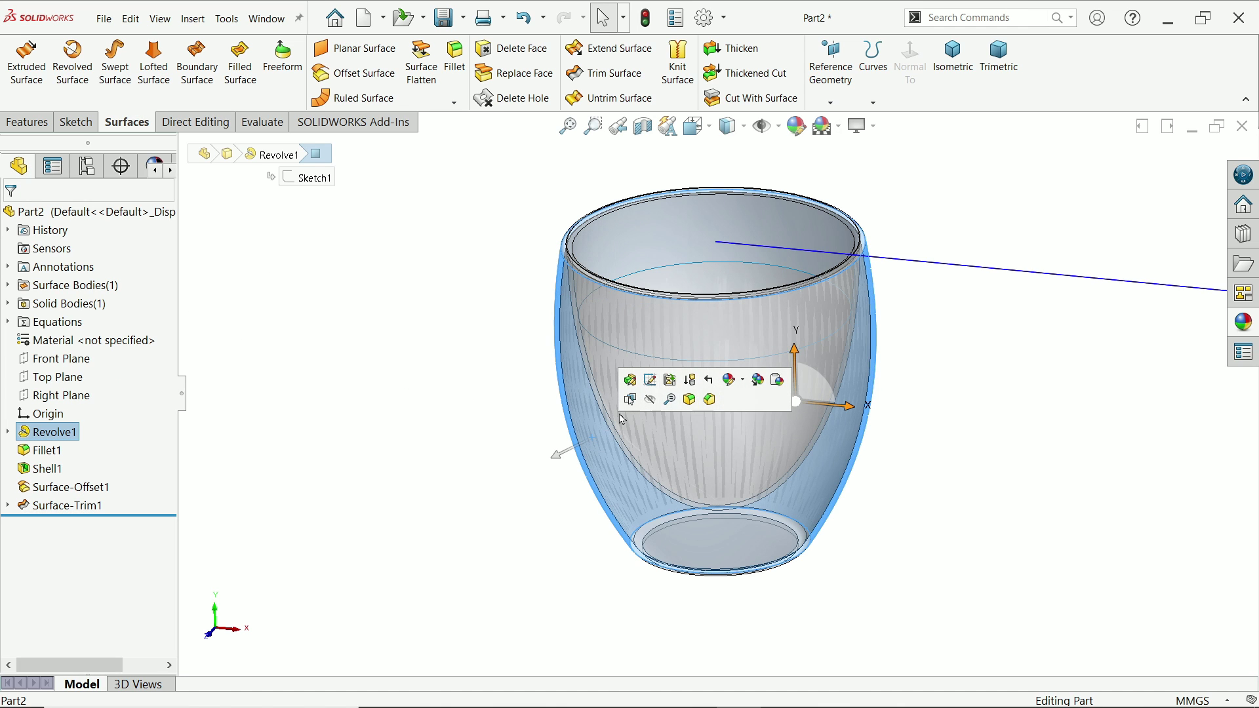
{"action": "left_click", "coordinate": [651, 401]}
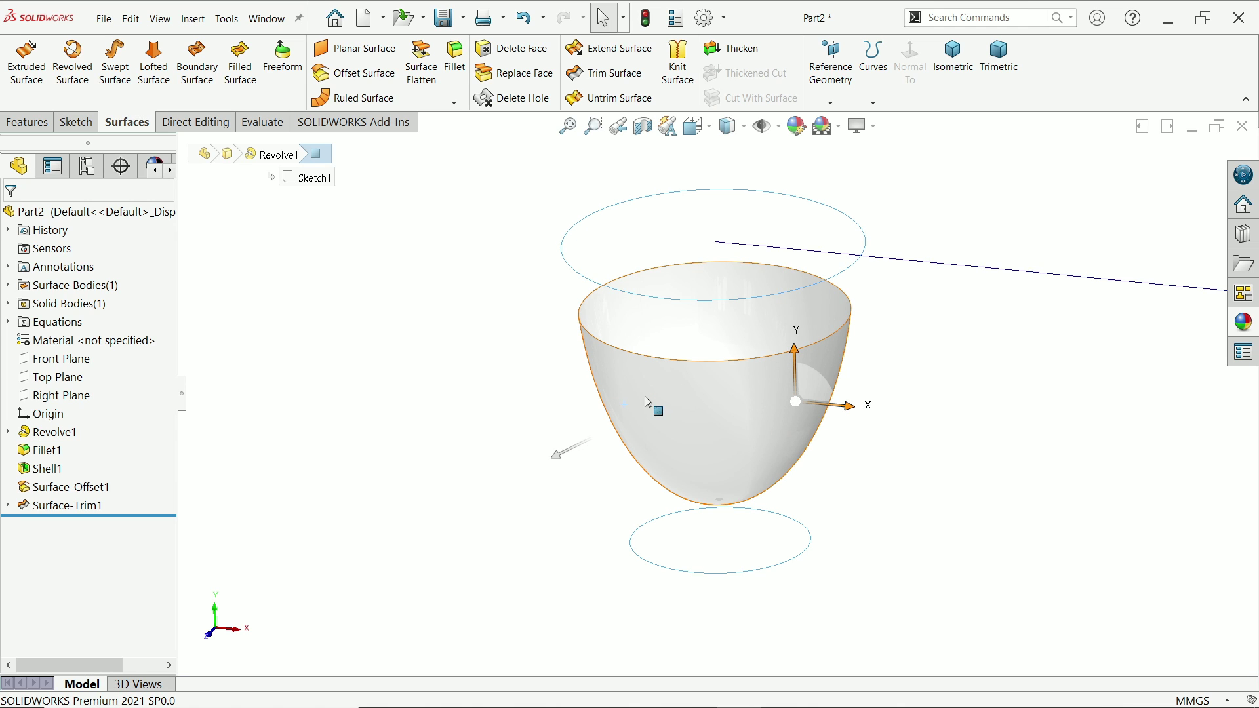
{"action": "left_click", "coordinate": [882, 354]}
Cap the bowl's rim with a Filled Surface that creates a solid
{"action": "mouse_move", "coordinate": [930, 366]}
{"action": "middle_mouse_down"}
{"action": "mouse_move", "coordinate": [913, 262]}
{"action": "mouse_move", "coordinate": [930, 374]}
{"action": "mouse_move", "coordinate": [844, 352]}
{"action": "middle_mouse_up"}
{"action": "scroll", "coordinate": [843, 352], "scroll_direction": "down", "scroll_amount": 3}
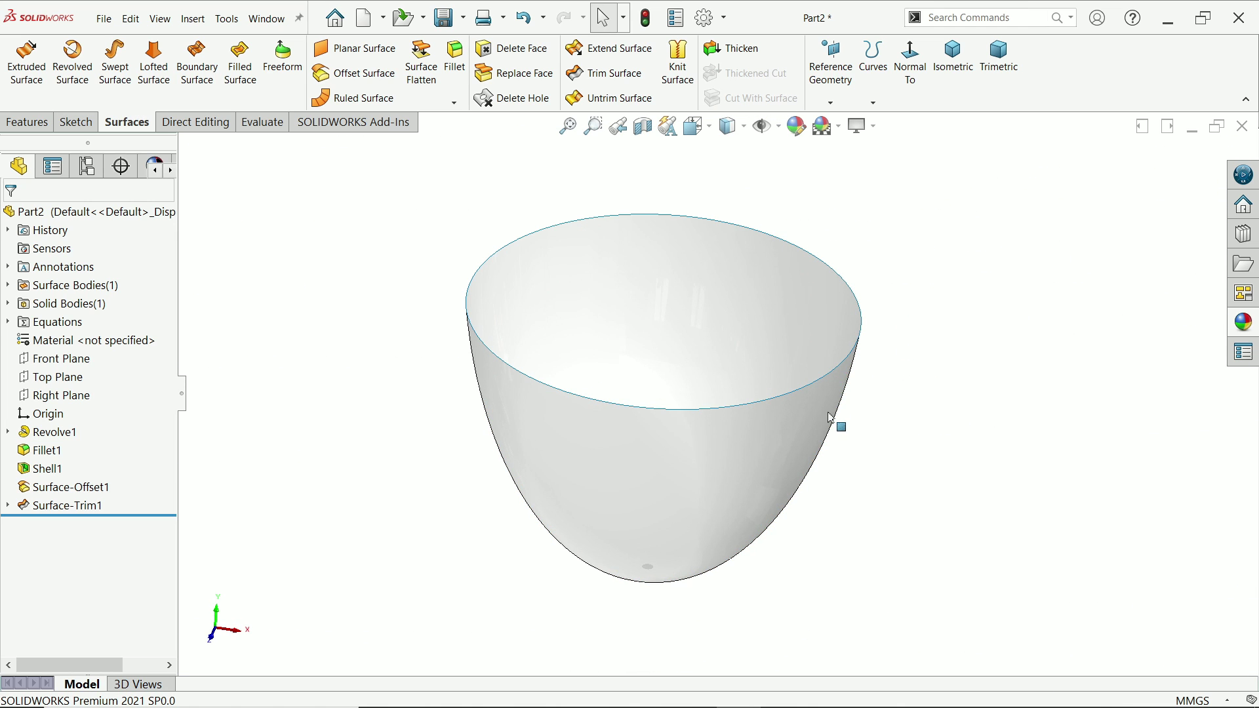
{"action": "left_click", "coordinate": [241, 72]}
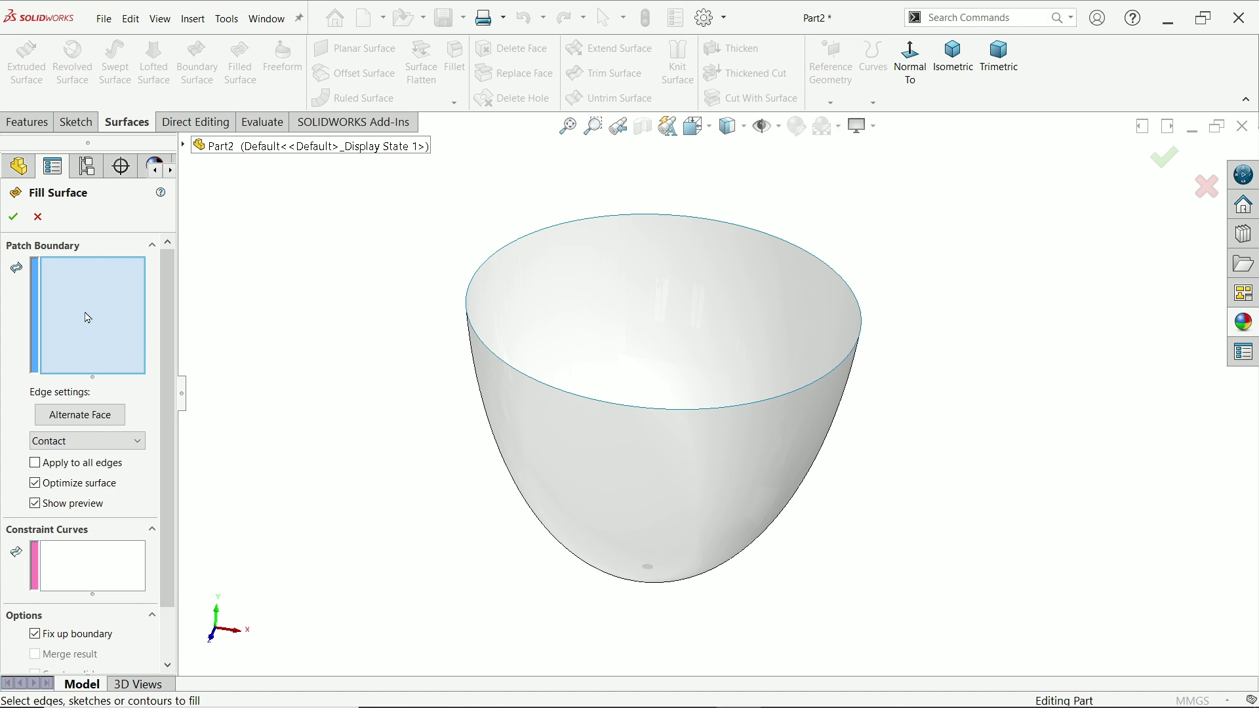
{"action": "left_click", "coordinate": [547, 388]}
{"action": "scroll", "coordinate": [79, 570], "scroll_direction": "down", "scroll_amount": 2}
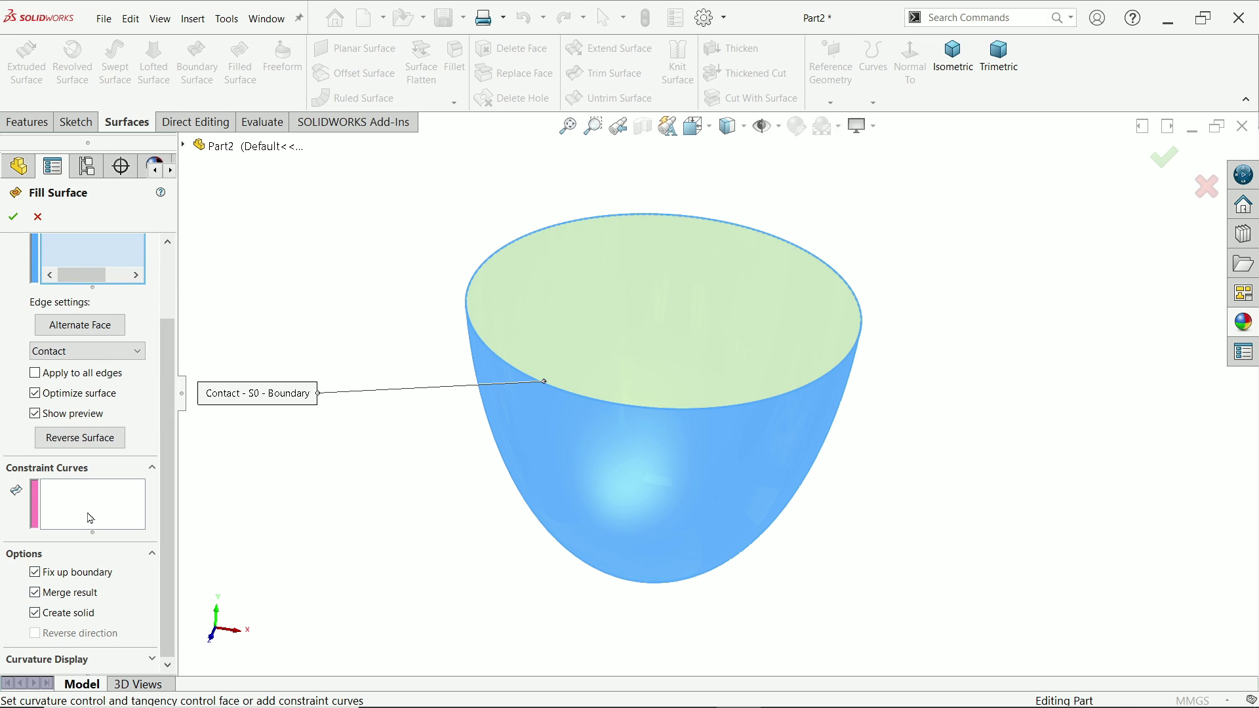
{"action": "left_click", "coordinate": [13, 216]}
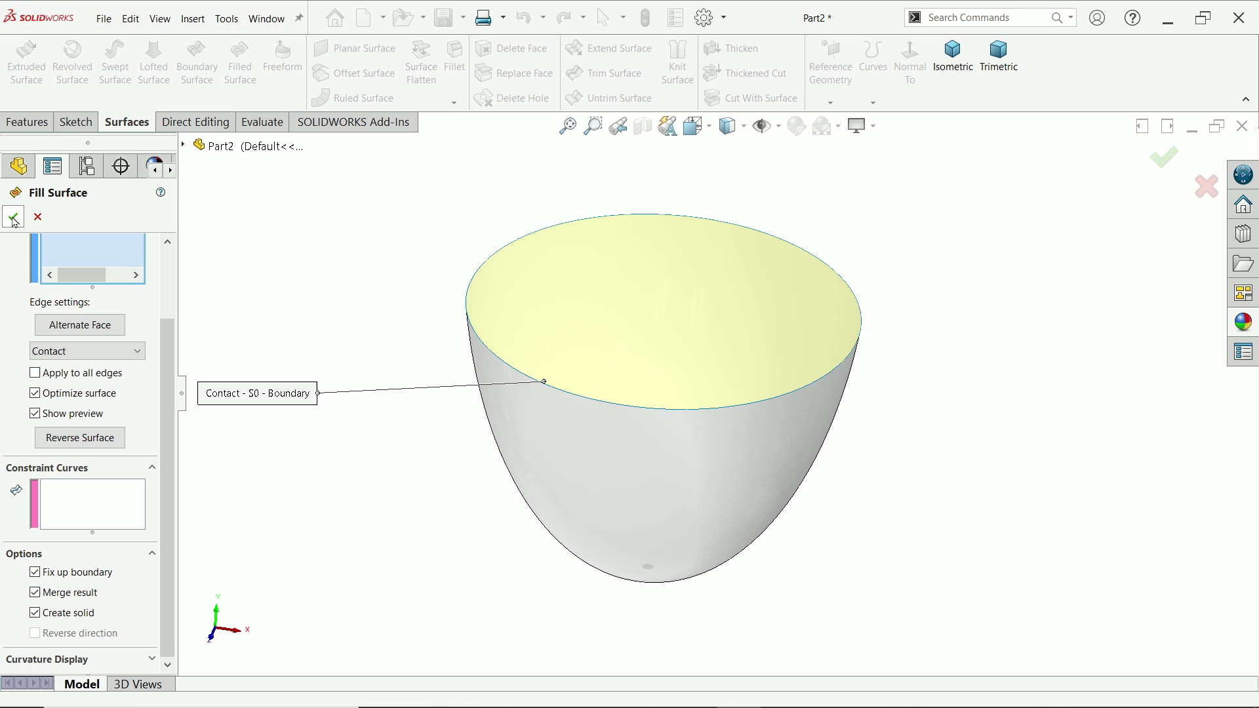
Select the liquid bowl and choose to apply an appearance to the whole body
{"action": "left_click", "coordinate": [647, 328]}
{"action": "middle_click_drag", "start_coordinate": [647, 329], "coordinate": [635, 396]}
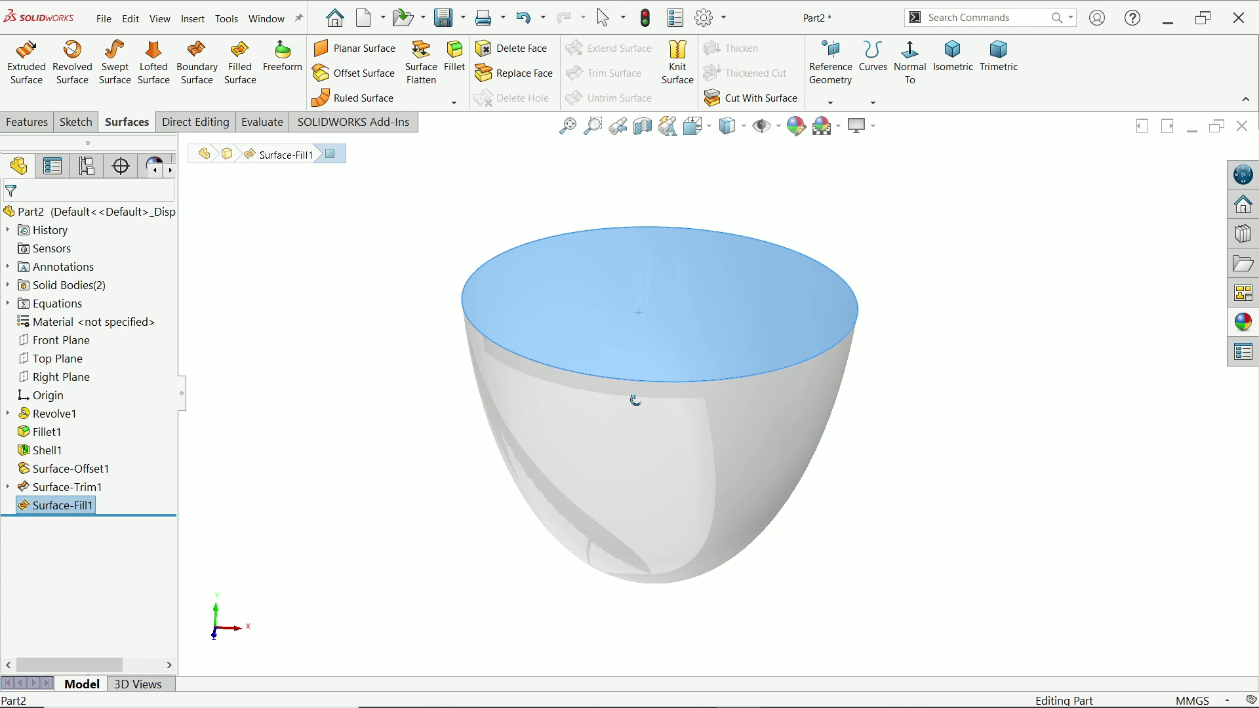
{"action": "left_click", "coordinate": [8, 286]}
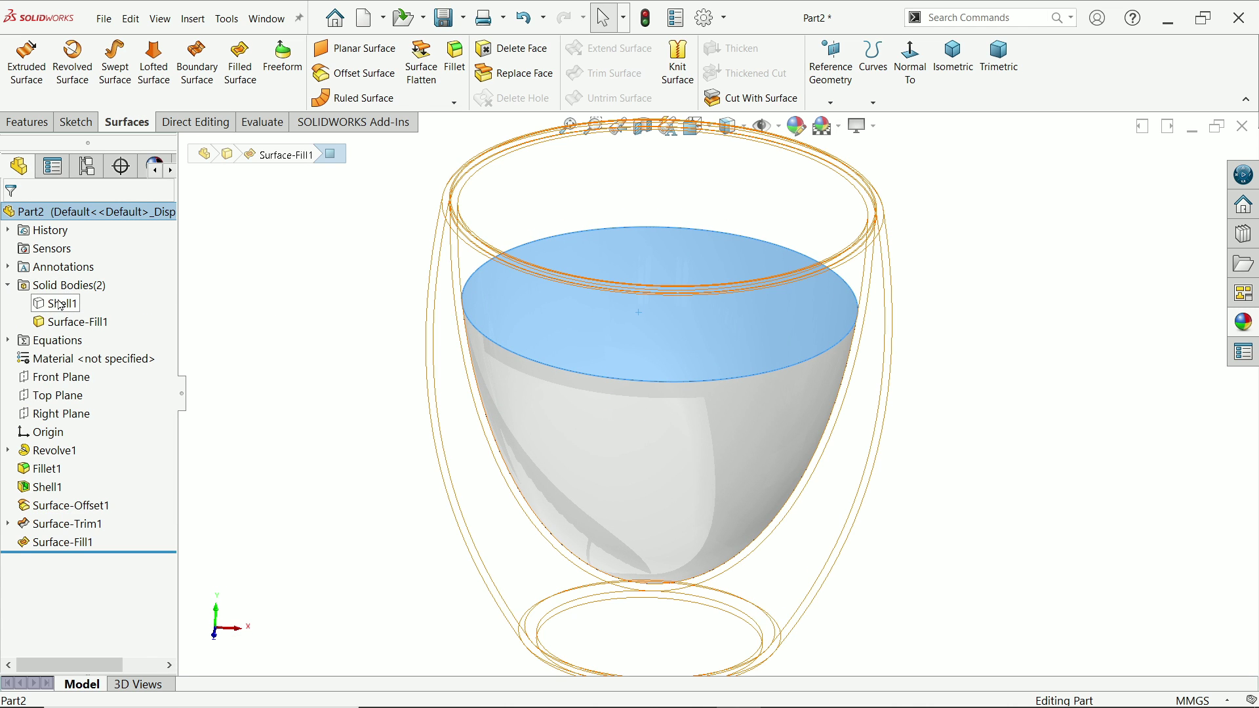
{"action": "left_click", "coordinate": [60, 304]}
{"action": "left_click", "coordinate": [72, 322]}
{"action": "left_click", "coordinate": [265, 380]}
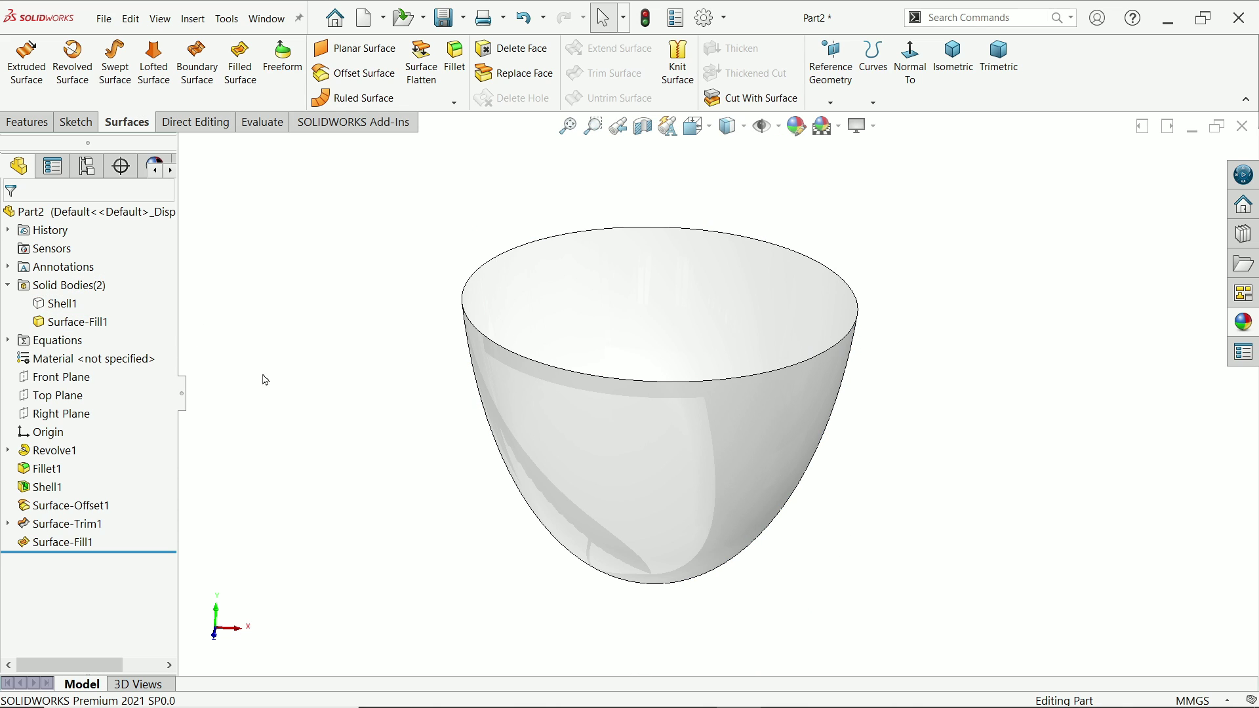
{"action": "key", "text": "ctrl+z"}
{"action": "left_click", "coordinate": [741, 435]}
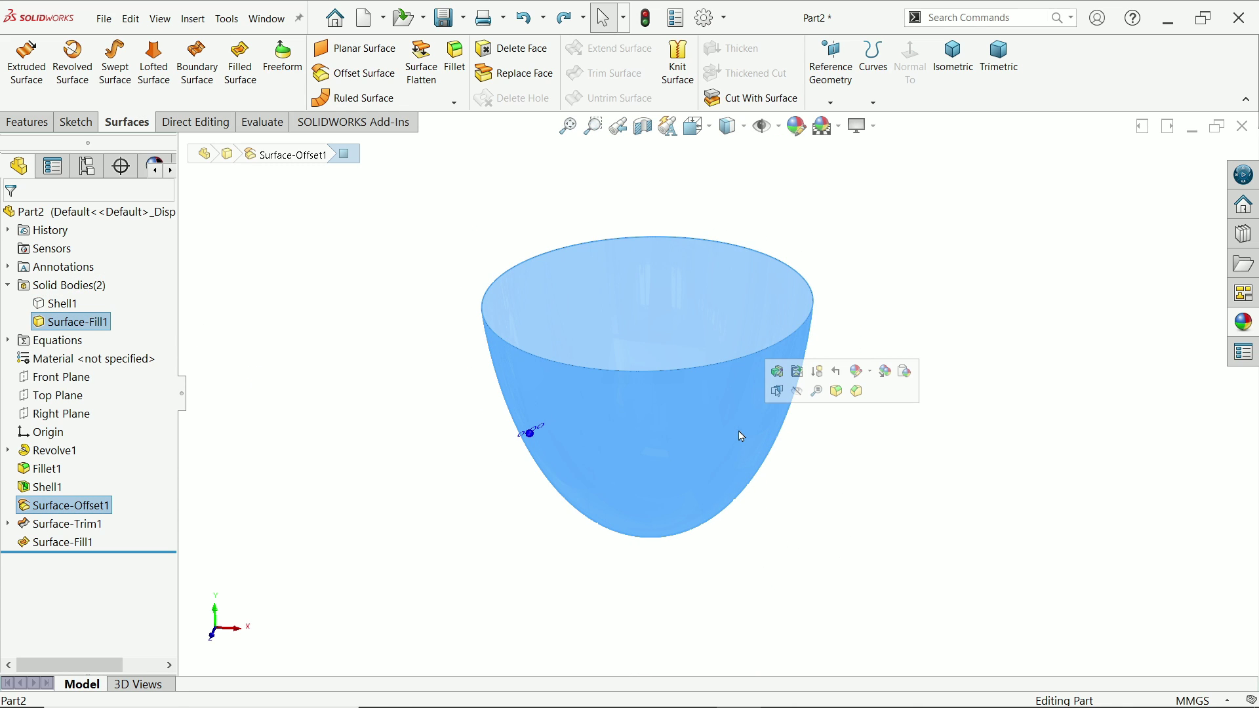
{"action": "left_click", "coordinate": [871, 372]}
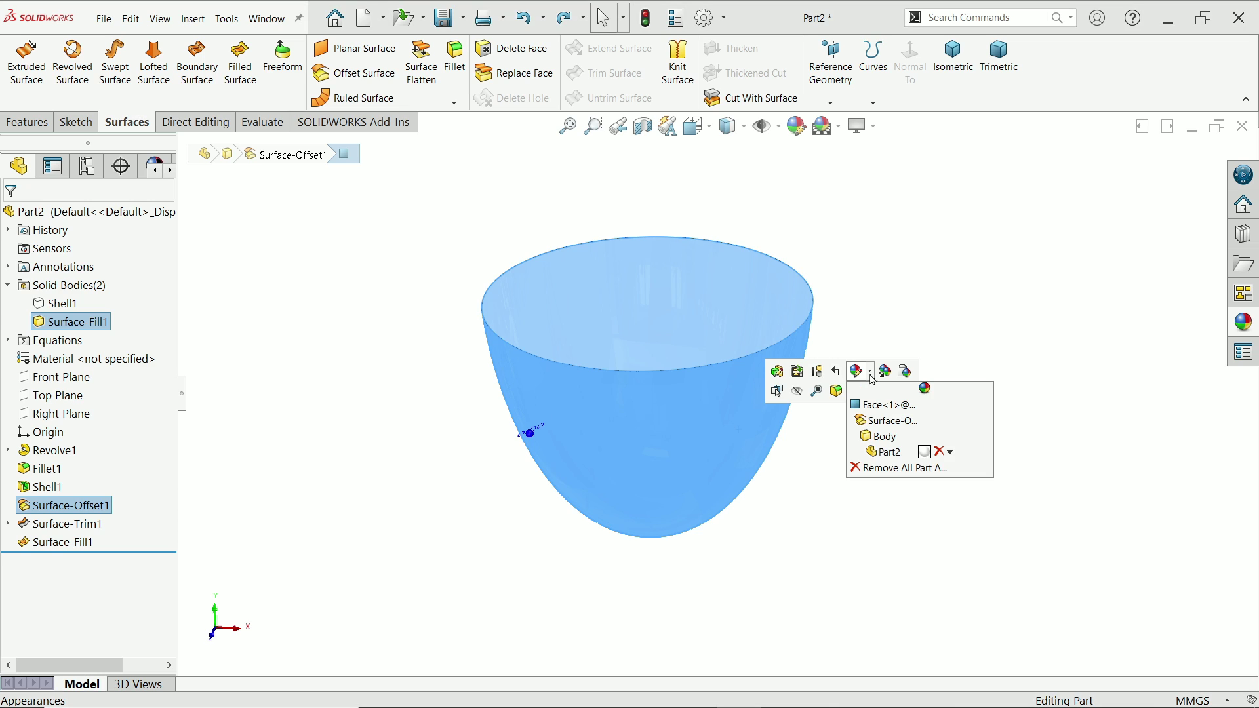
{"action": "left_click", "coordinate": [882, 438]}
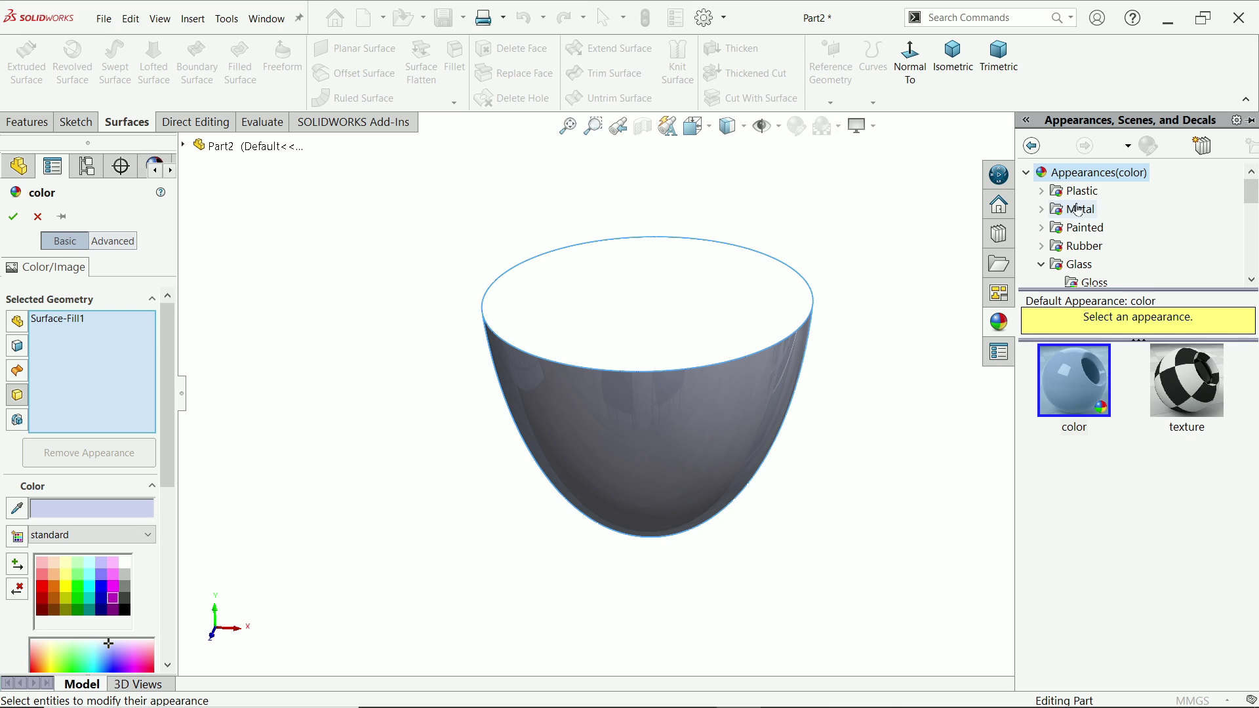
Apply the heavy ripple water appearance and tint it magenta
{"action": "scroll", "coordinate": [1103, 252], "scroll_direction": "down", "scroll_amount": 3}
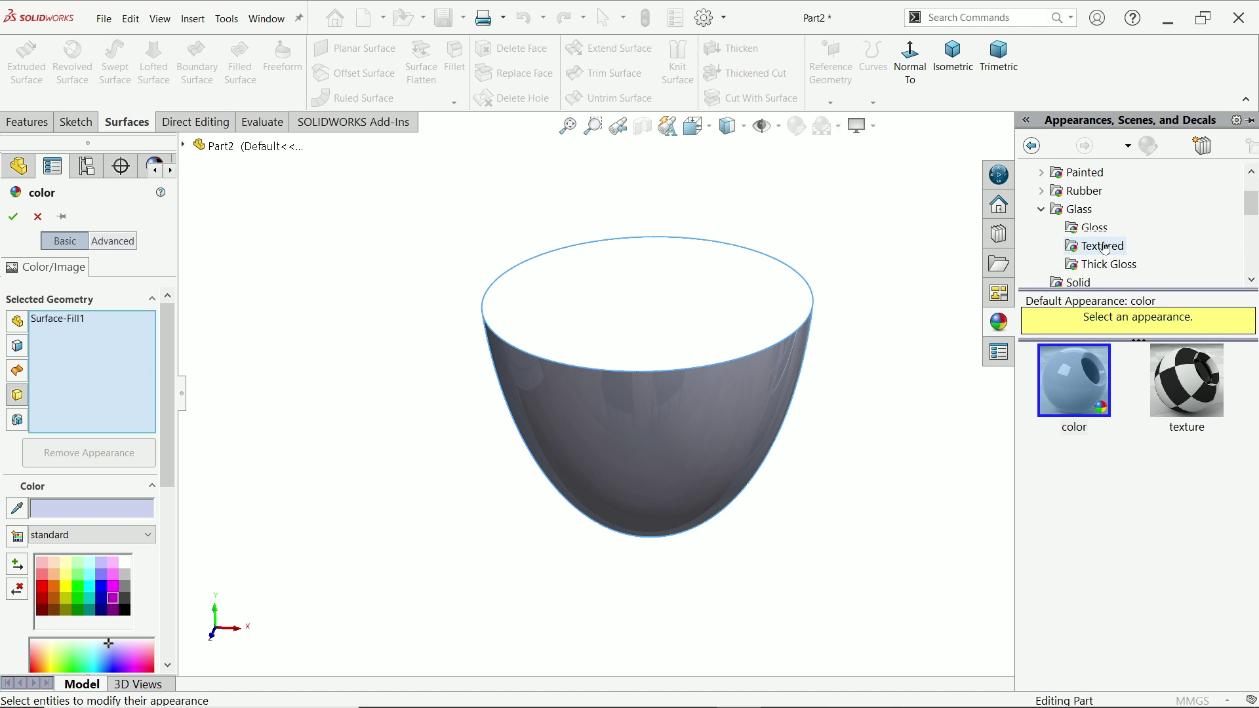
{"action": "left_click", "coordinate": [1101, 269]}
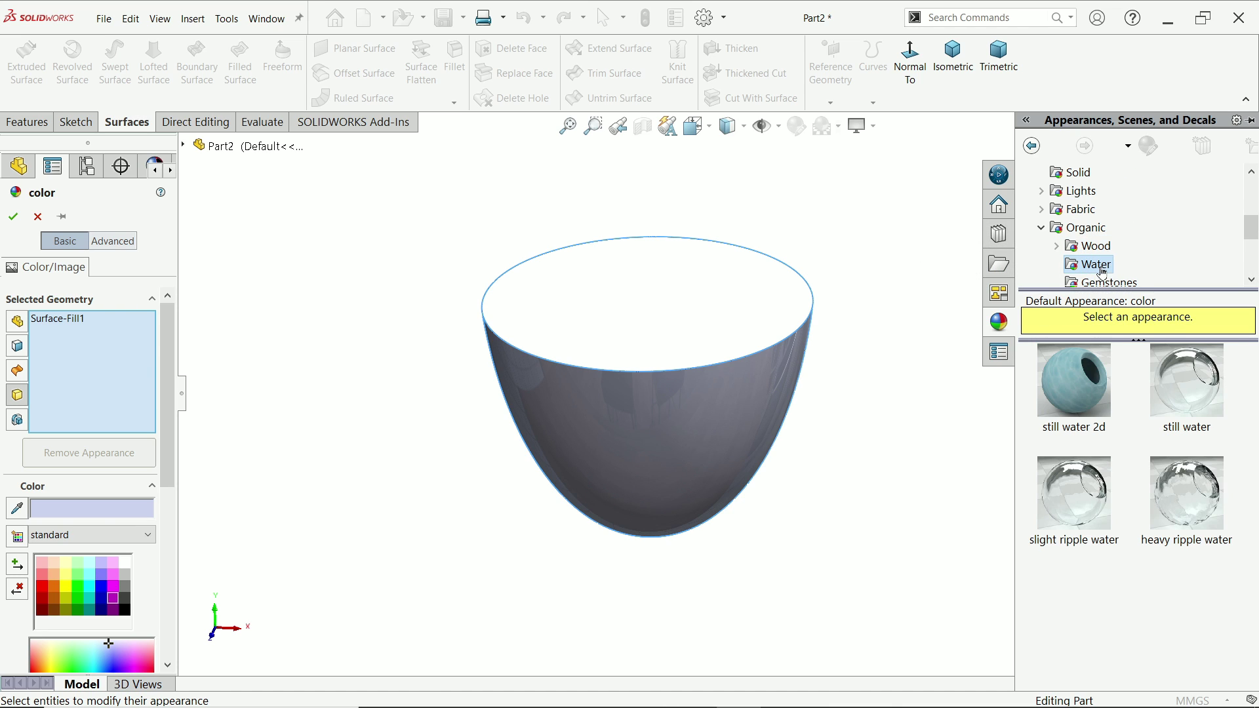
{"action": "left_click", "coordinate": [1192, 518]}
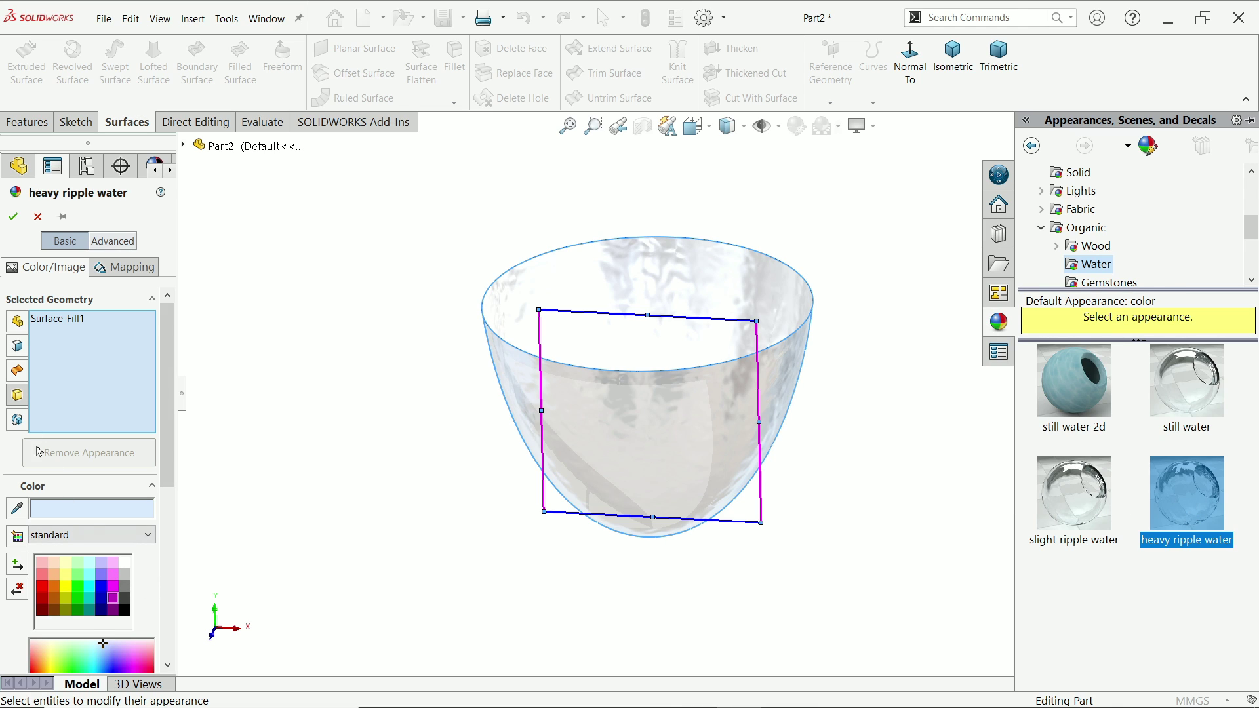
{"action": "left_click", "coordinate": [113, 600]}
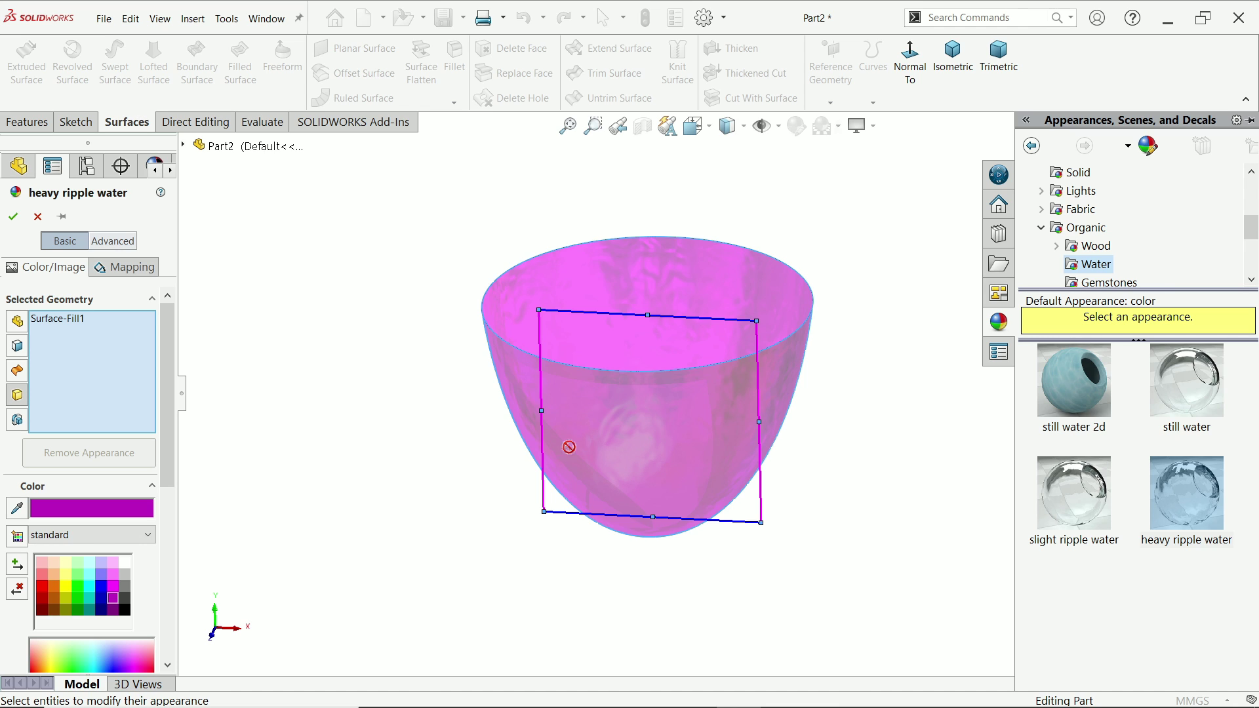
{"action": "left_click", "coordinate": [13, 217]}
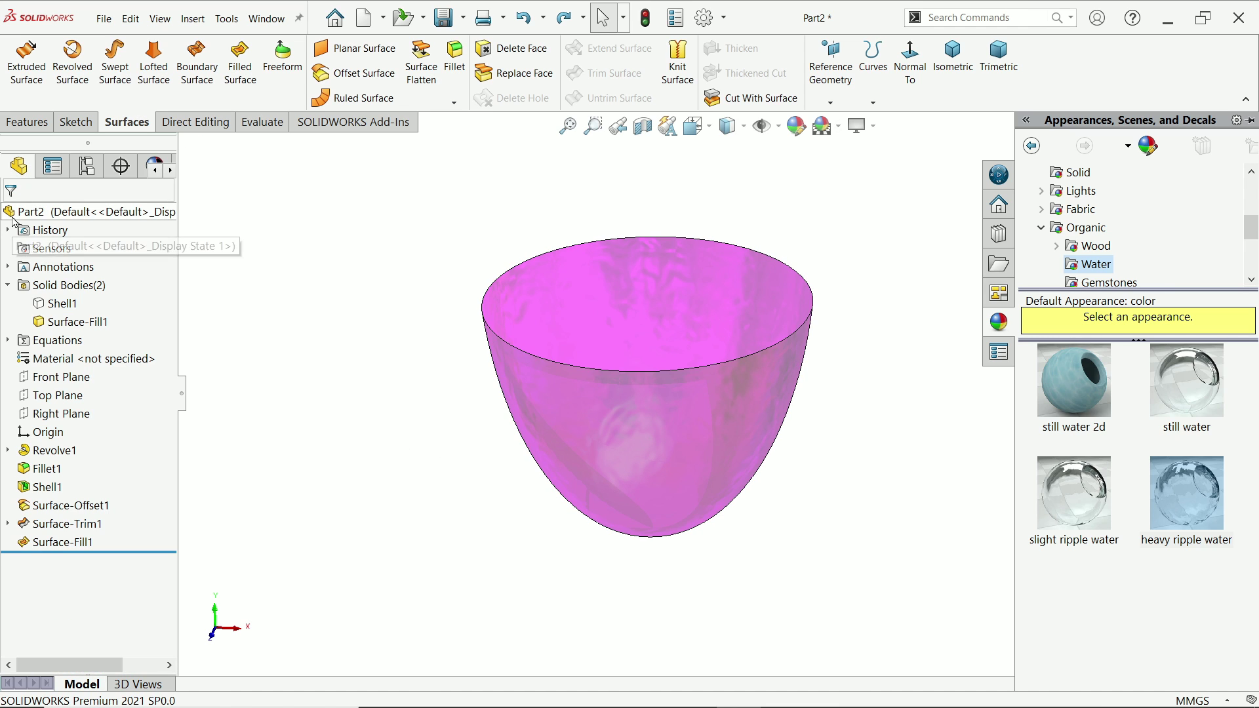
Show the Shell1 glass body again and orbit to a tilted view
{"action": "left_click", "coordinate": [64, 305]}
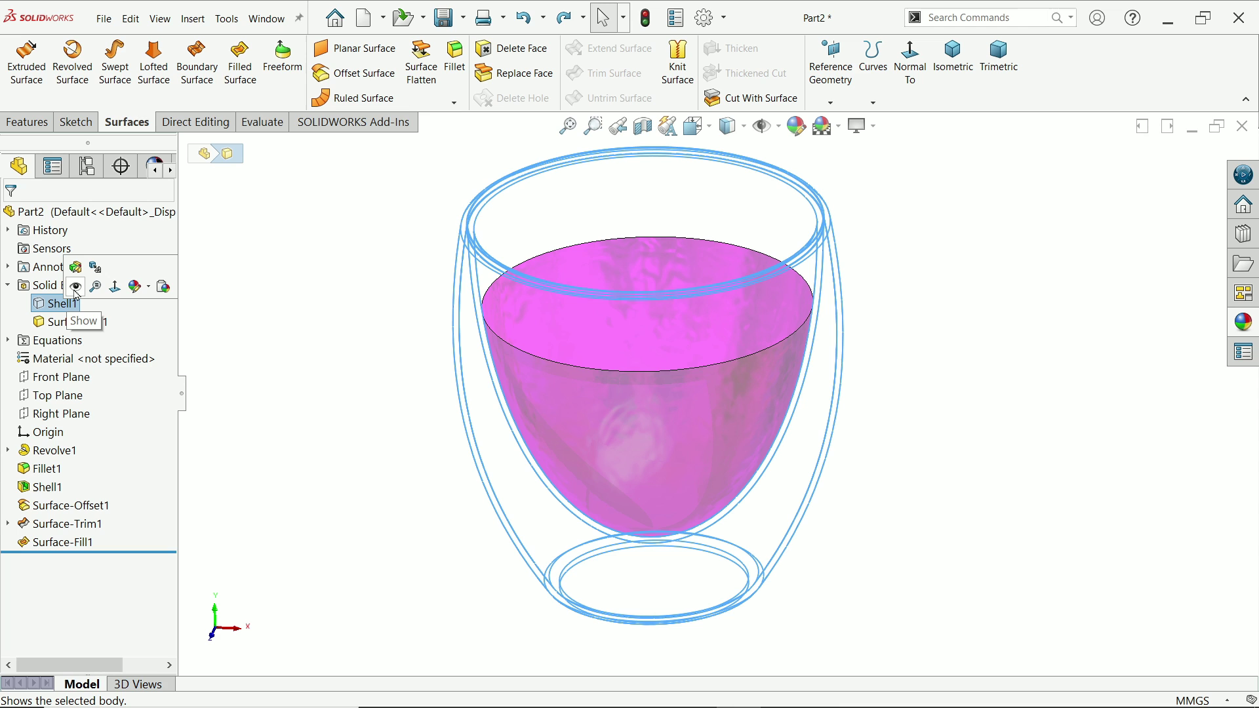
{"action": "left_click", "coordinate": [76, 294]}
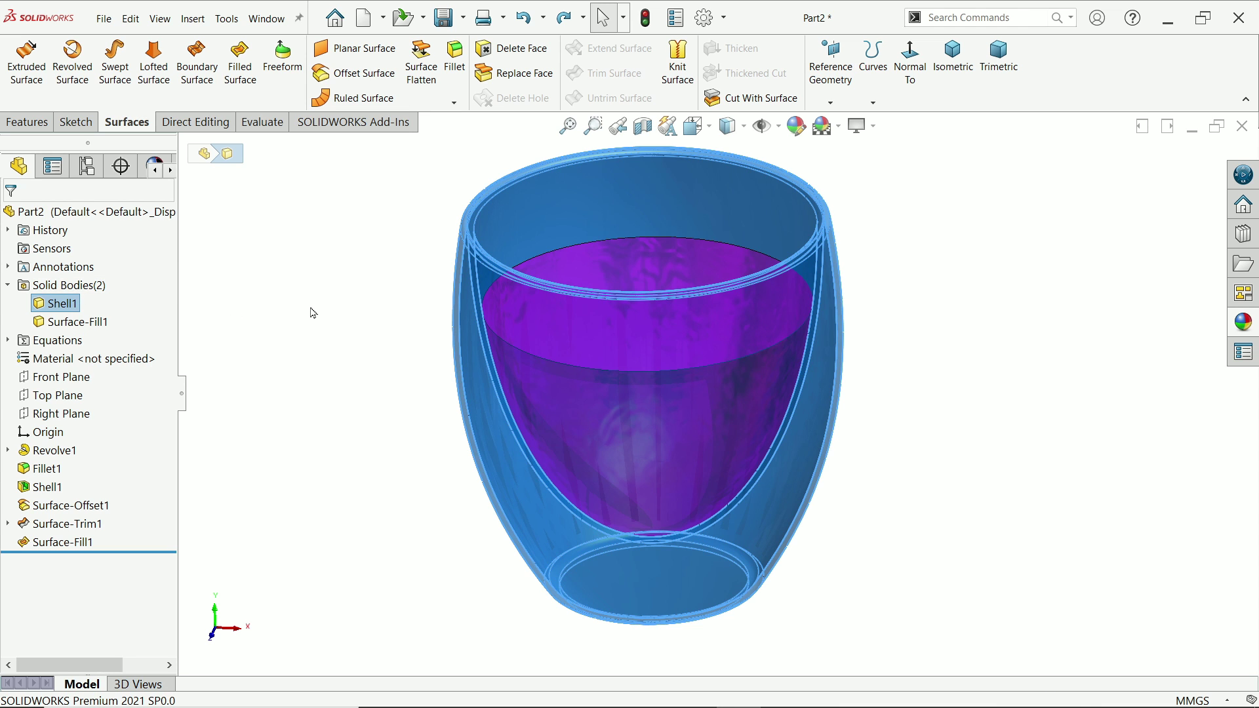
{"action": "left_click", "coordinate": [310, 310]}
{"action": "left_click", "coordinate": [672, 261]}
{"action": "left_click", "coordinate": [1026, 280]}
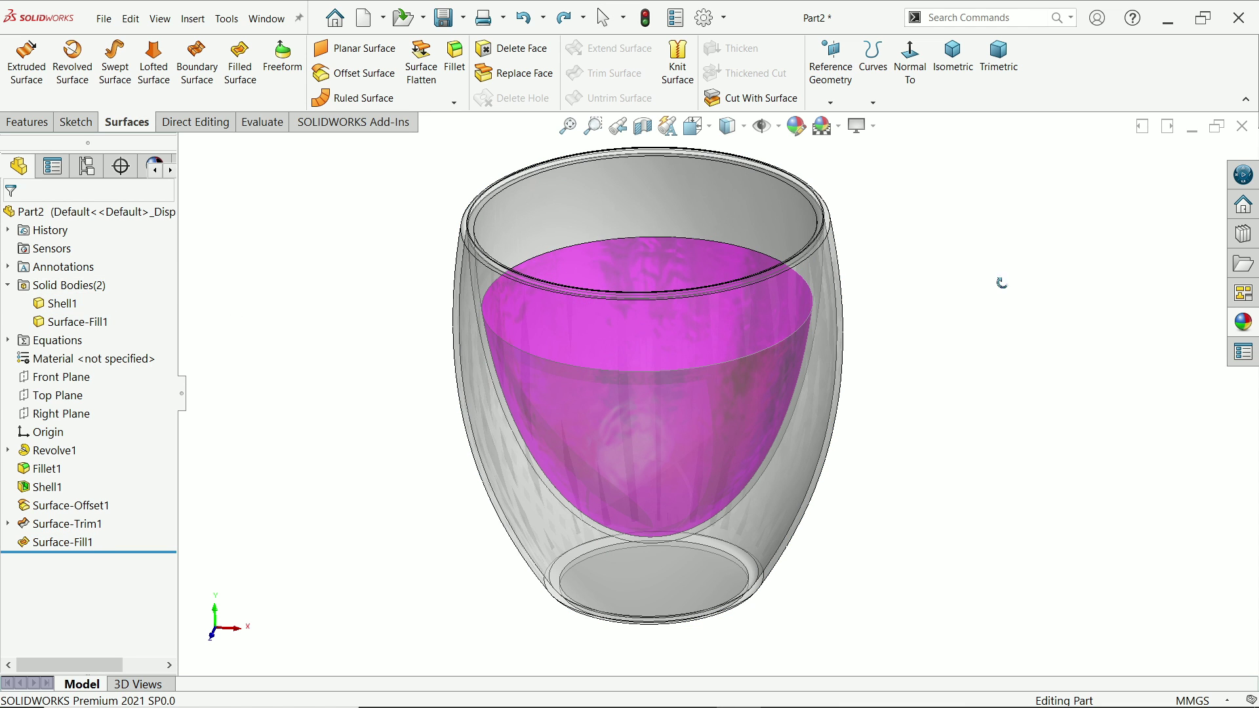
{"action": "mouse_move", "coordinate": [1001, 282]}
{"action": "middle_mouse_down"}
{"action": "mouse_move", "coordinate": [997, 155]}
{"action": "mouse_move", "coordinate": [1000, 326]}
{"action": "mouse_move", "coordinate": [895, 411]}
{"action": "mouse_move", "coordinate": [986, 343]}
{"action": "mouse_move", "coordinate": [998, 225]}
{"action": "mouse_move", "coordinate": [997, 271]}
{"action": "middle_mouse_up"}
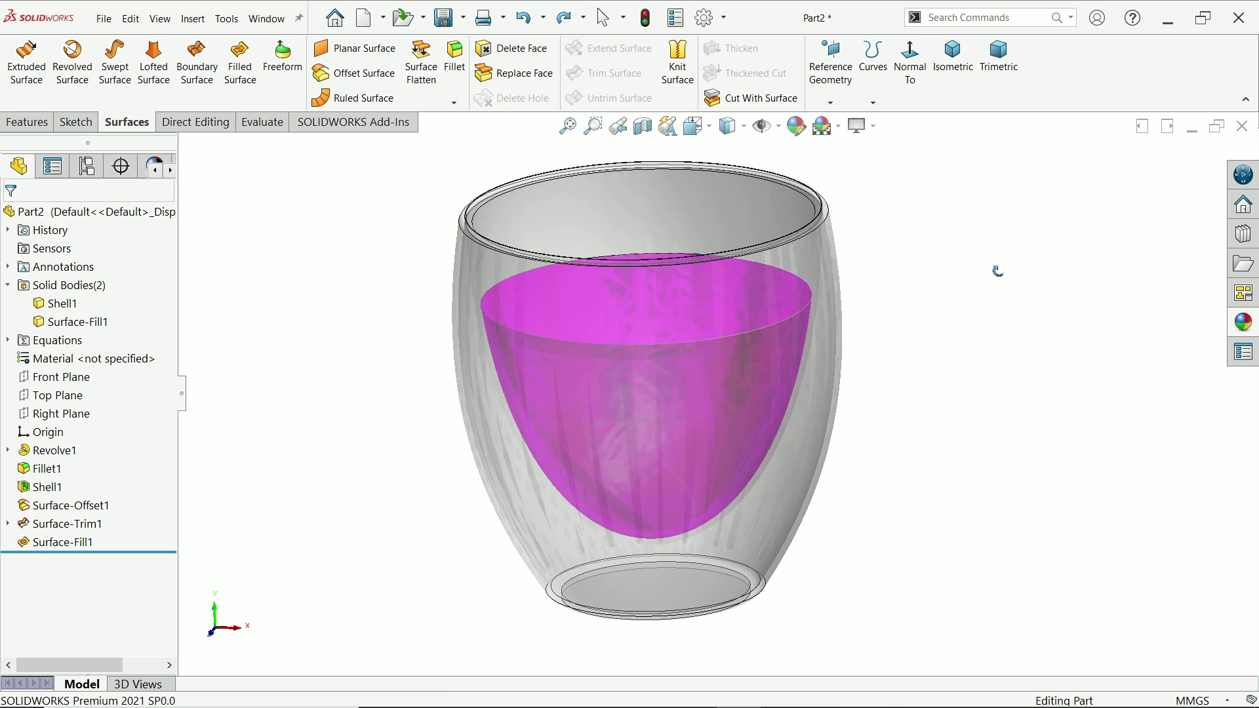
{"action": "left_click", "coordinate": [643, 125]}
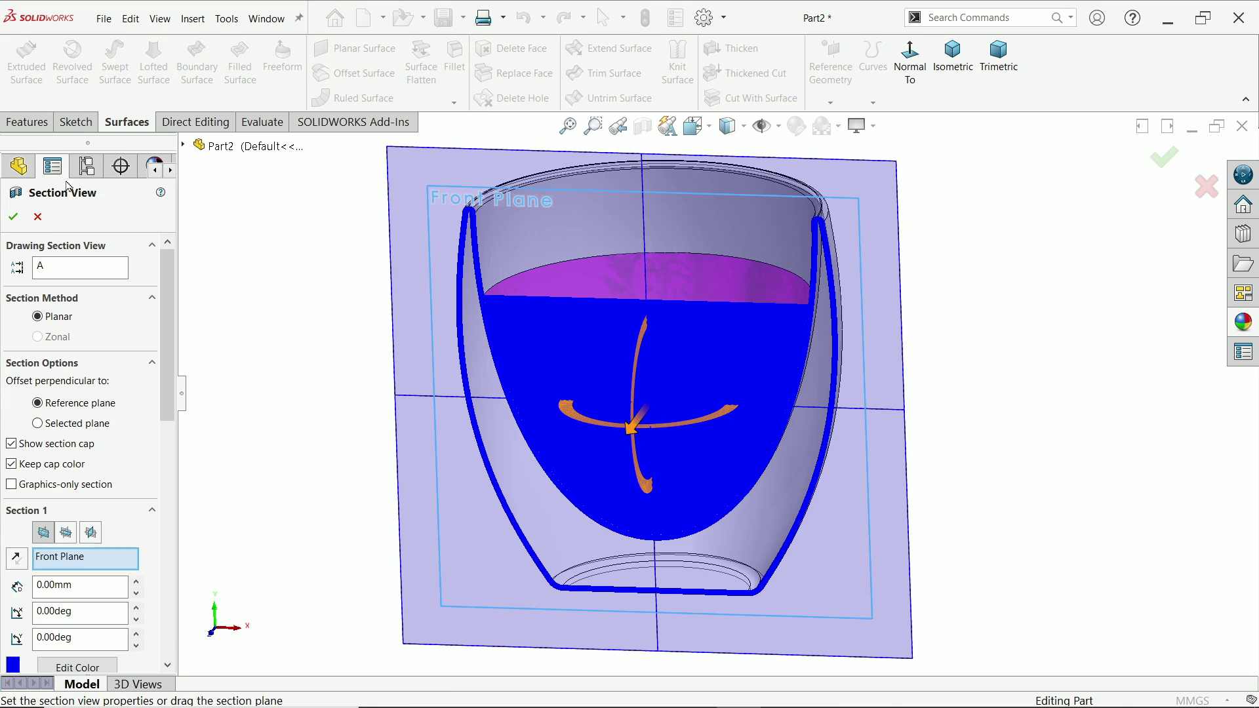
{"action": "left_click", "coordinate": [12, 217]}
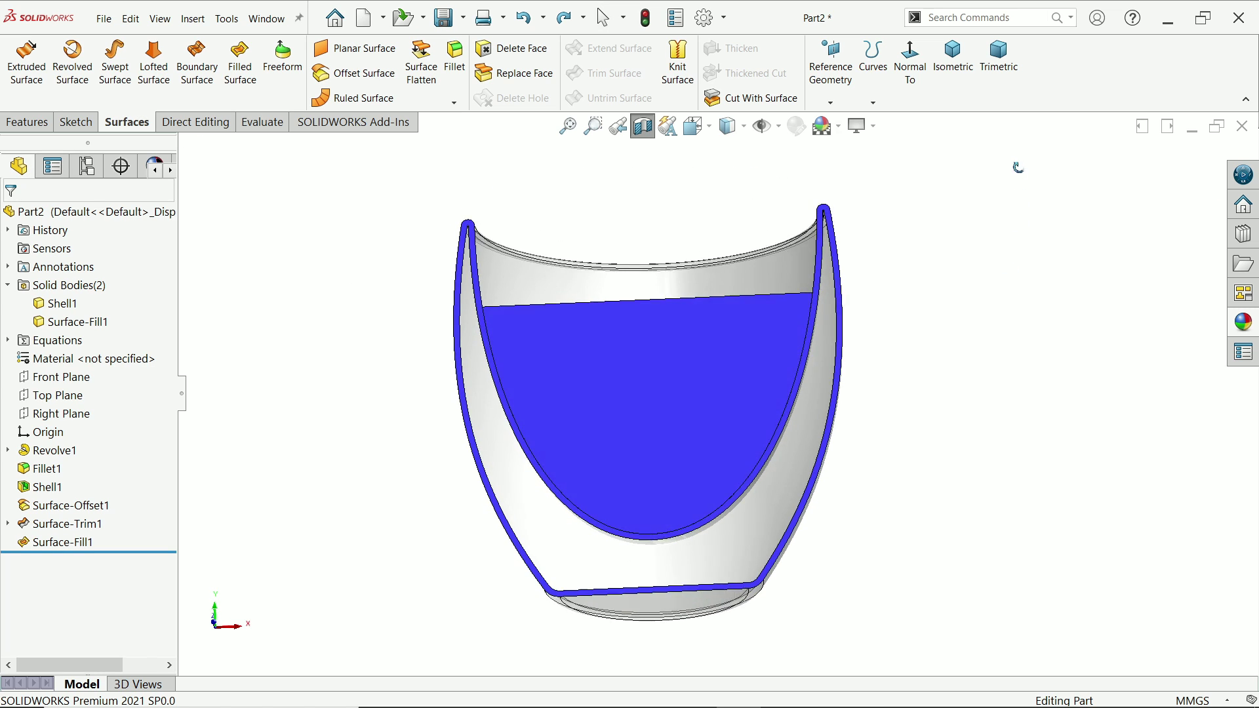
{"action": "left_click", "coordinate": [753, 276]}
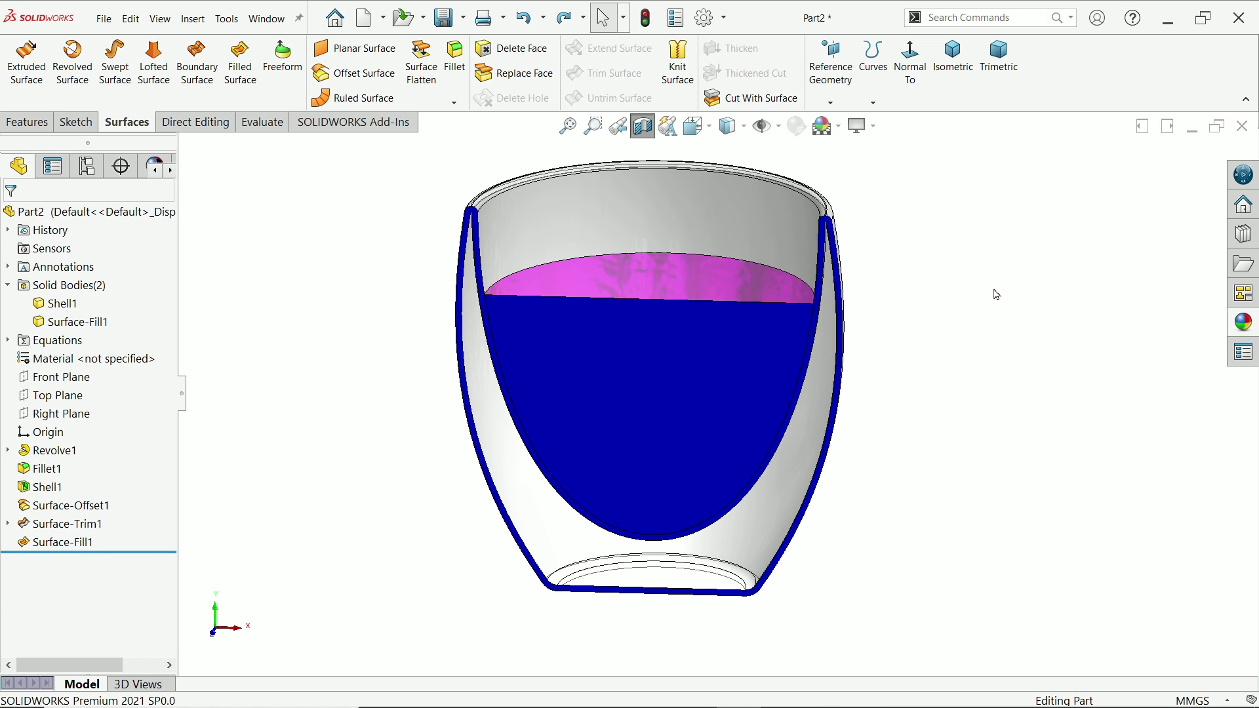
{"action": "middle_click_drag", "start_coordinate": [992, 292], "coordinate": [851, 326]}
{"action": "left_click", "coordinate": [642, 125]}
{"action": "left_click", "coordinate": [643, 284]}
{"action": "mouse_move", "coordinate": [963, 315]}
{"action": "middle_mouse_down"}
{"action": "mouse_move", "coordinate": [992, 317]}
{"action": "mouse_move", "coordinate": [976, 221]}
{"action": "mouse_move", "coordinate": [975, 320]}
{"action": "middle_mouse_up"}
{"action": "left_click", "coordinate": [980, 325]}
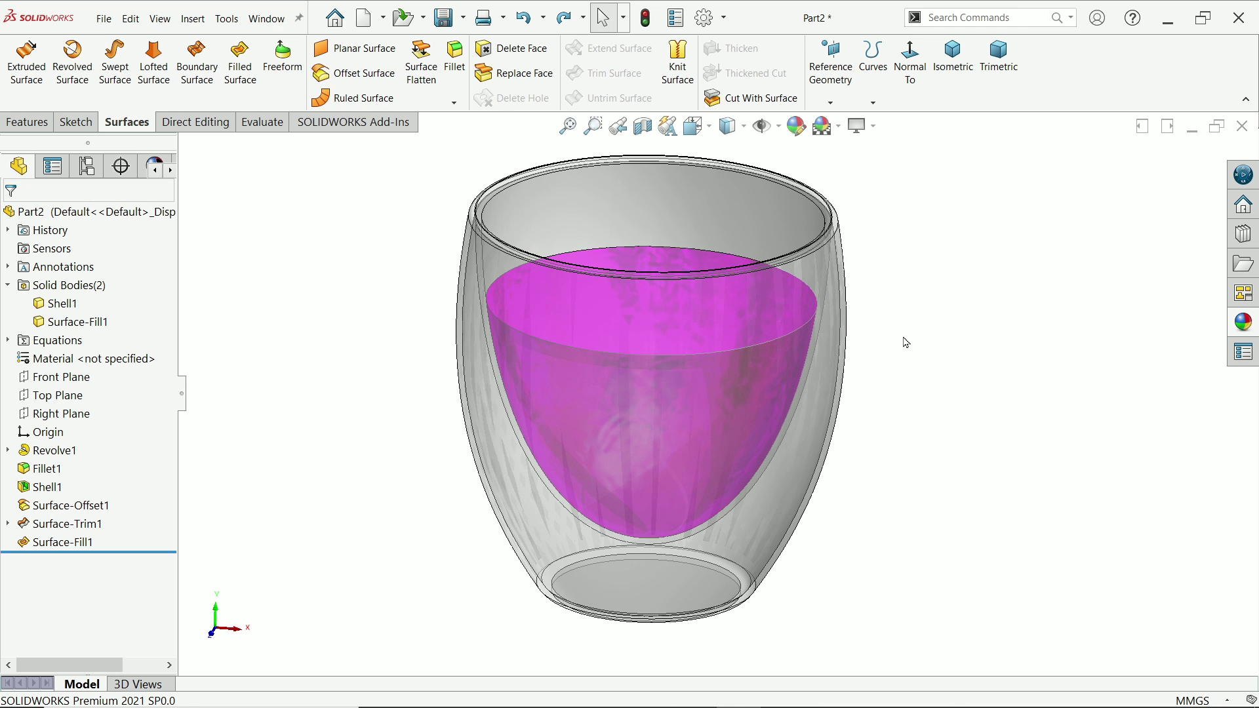
Load the PhotoView 360 add-in and bring up its render tools
{"action": "middle_click_drag", "start_coordinate": [906, 342], "coordinate": [414, 321]}
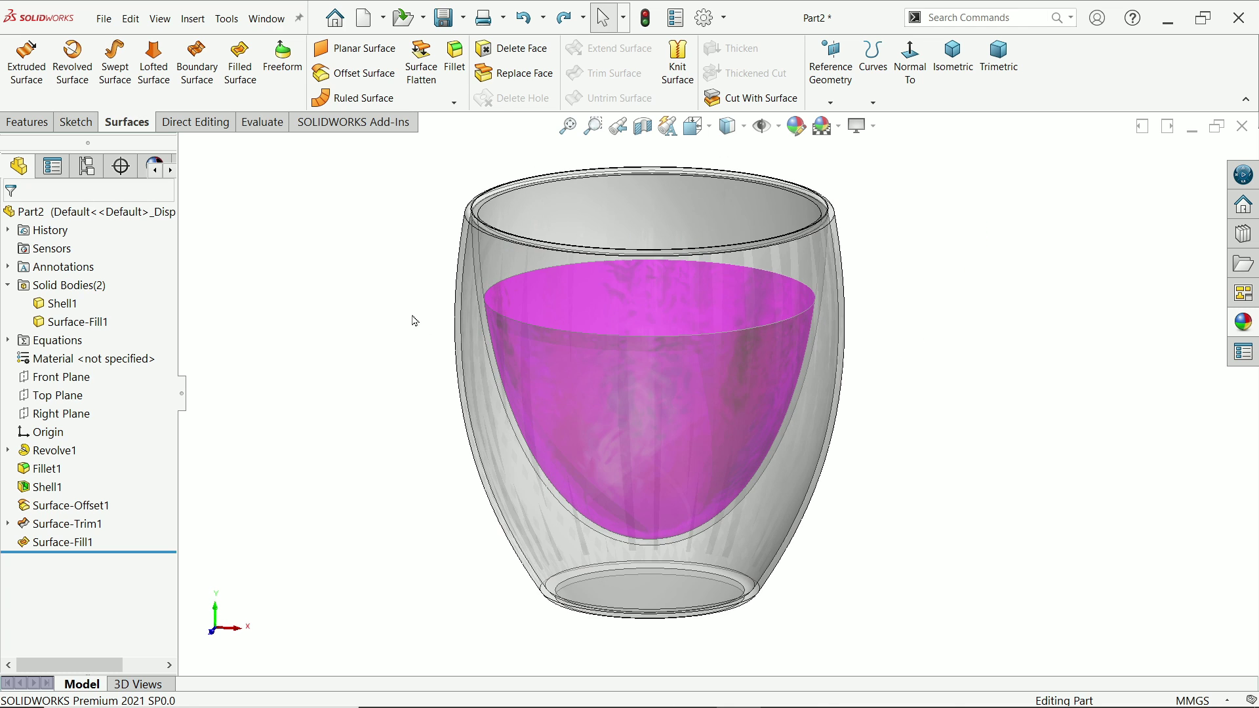
{"action": "left_click", "coordinate": [319, 124]}
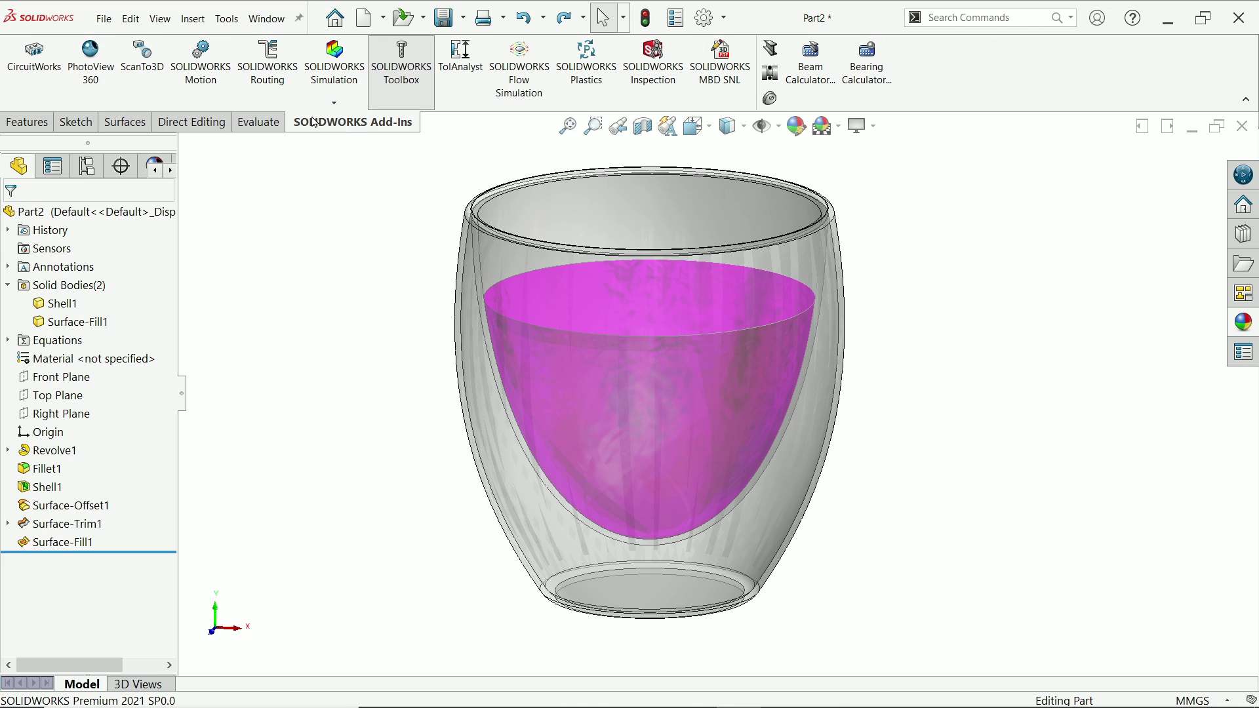
{"action": "left_click", "coordinate": [87, 82]}
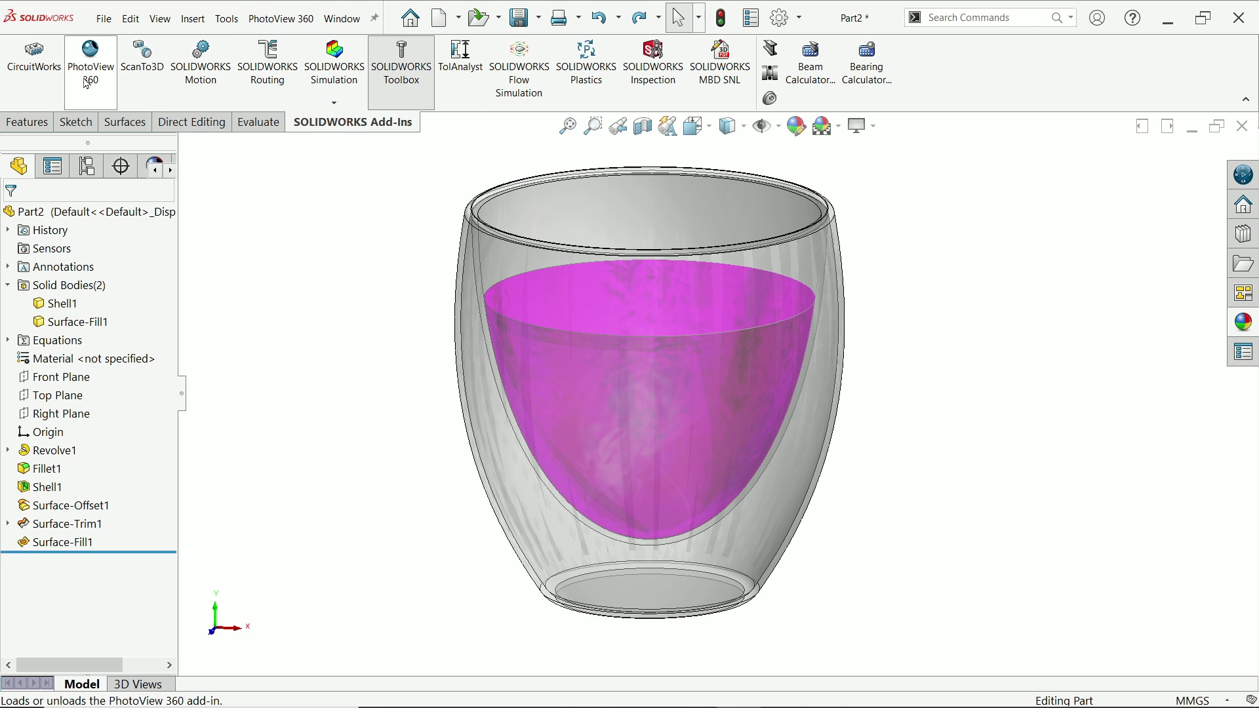
{"action": "left_click", "coordinate": [325, 123]}
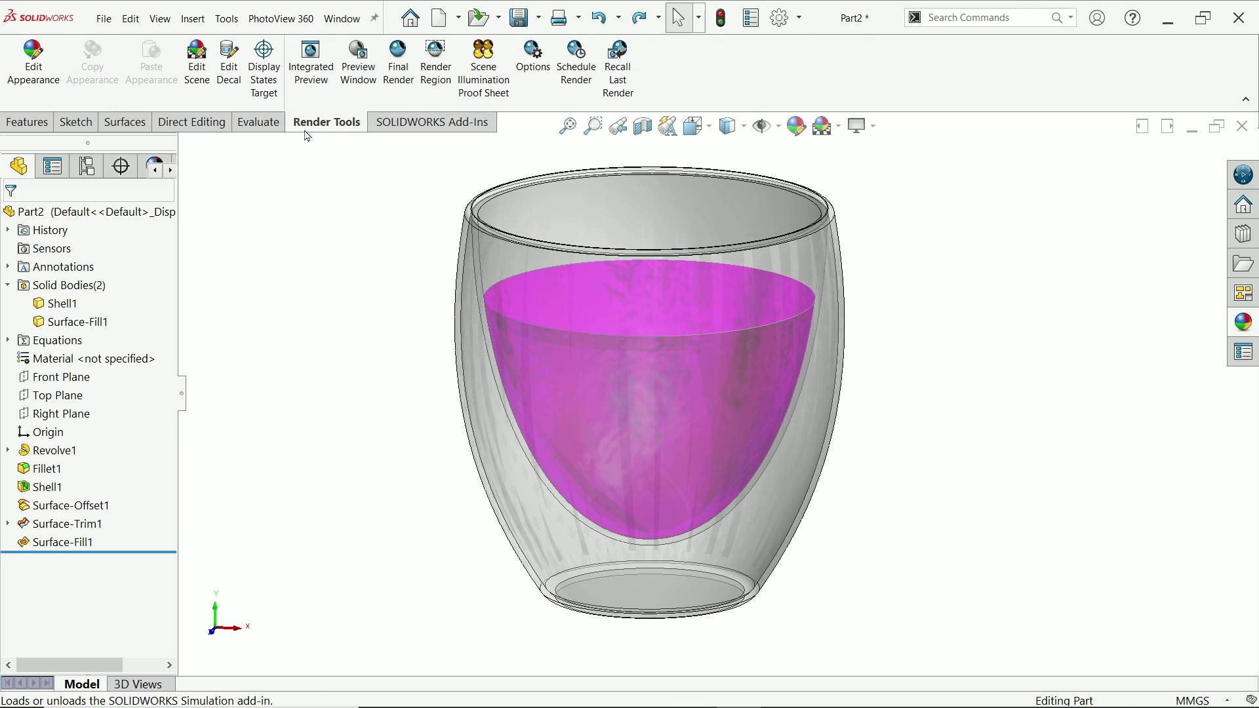
{"action": "left_click", "coordinate": [296, 19]}
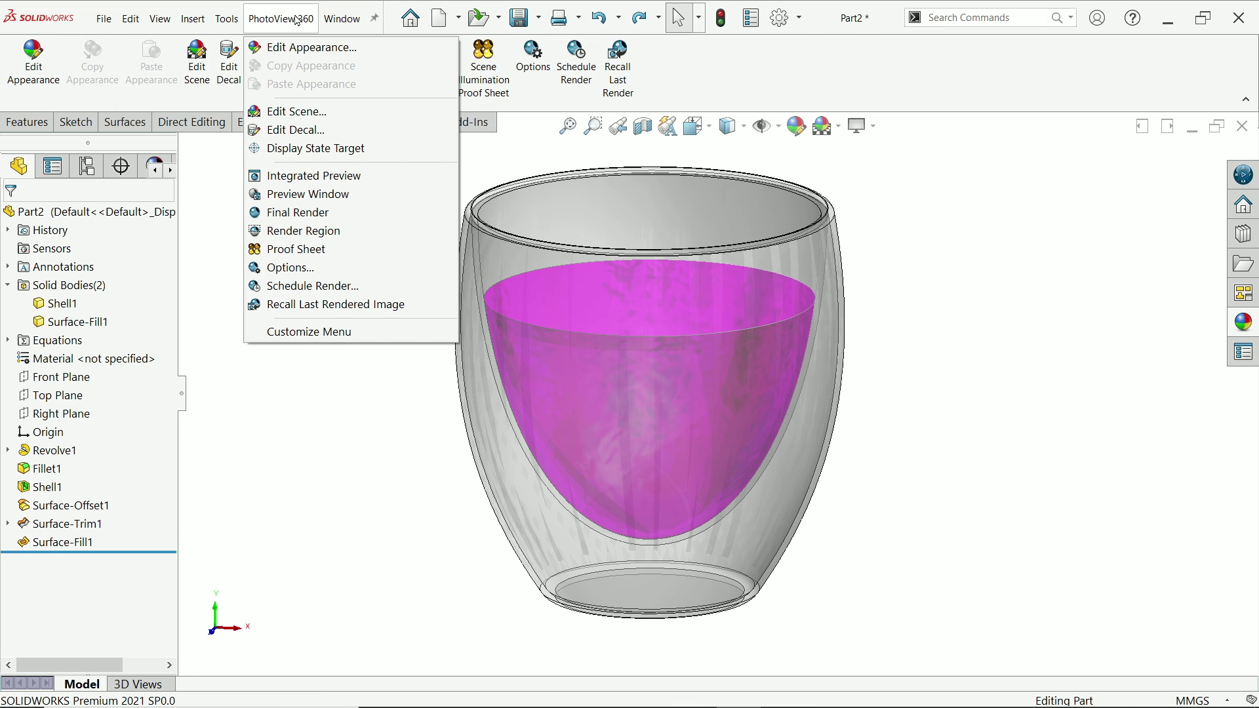
{"action": "left_click", "coordinate": [212, 207]}
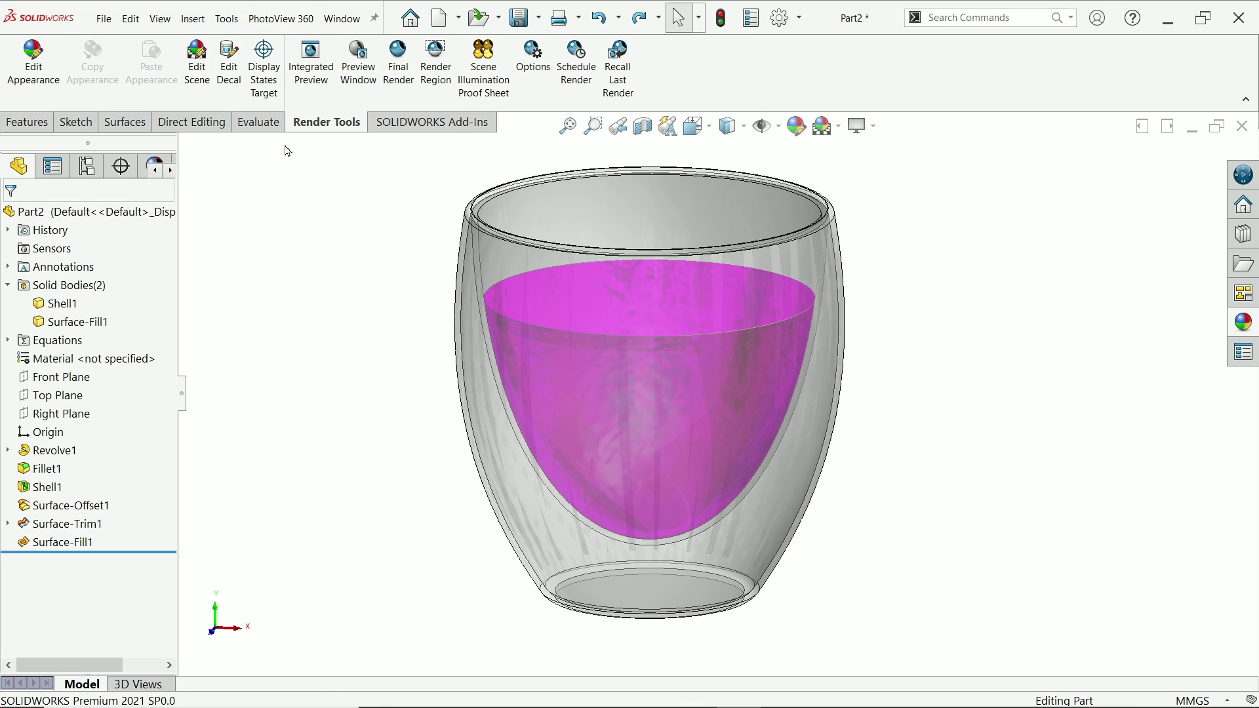
Add Camera1 and move it closer, aimed at the glass about 196.71 mm away
{"action": "left_click", "coordinate": [359, 77]}
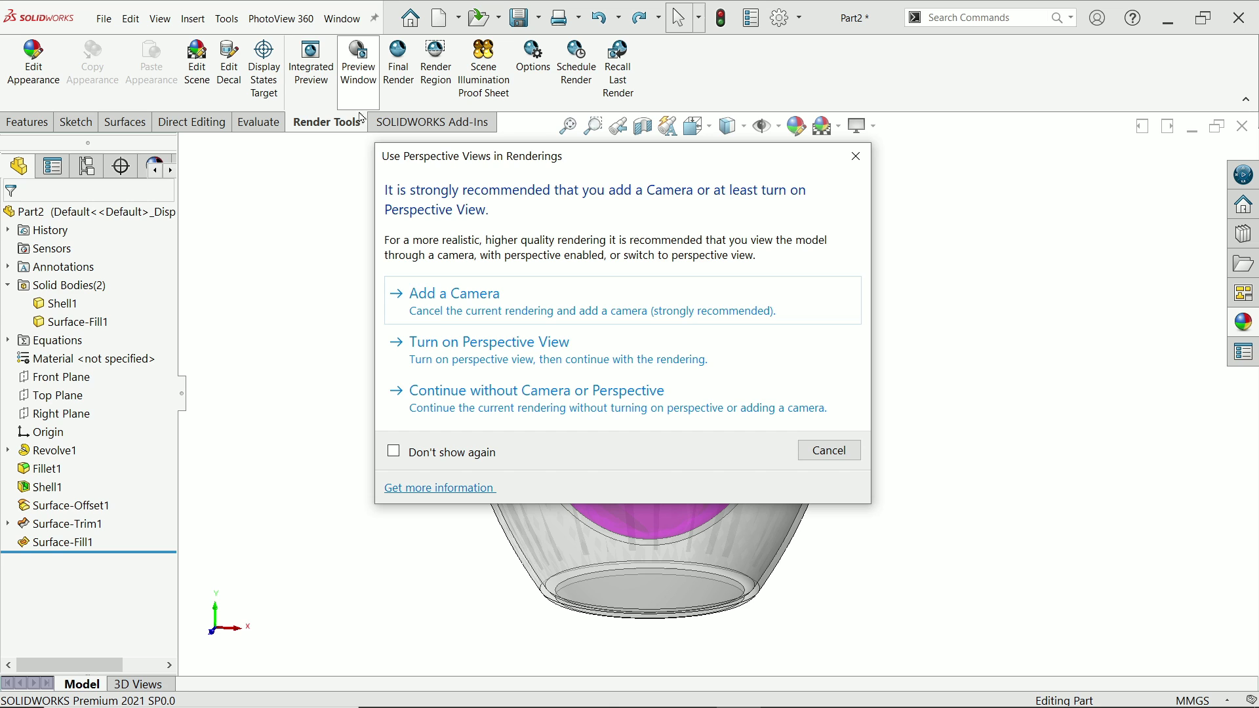
{"action": "left_click", "coordinate": [470, 301]}
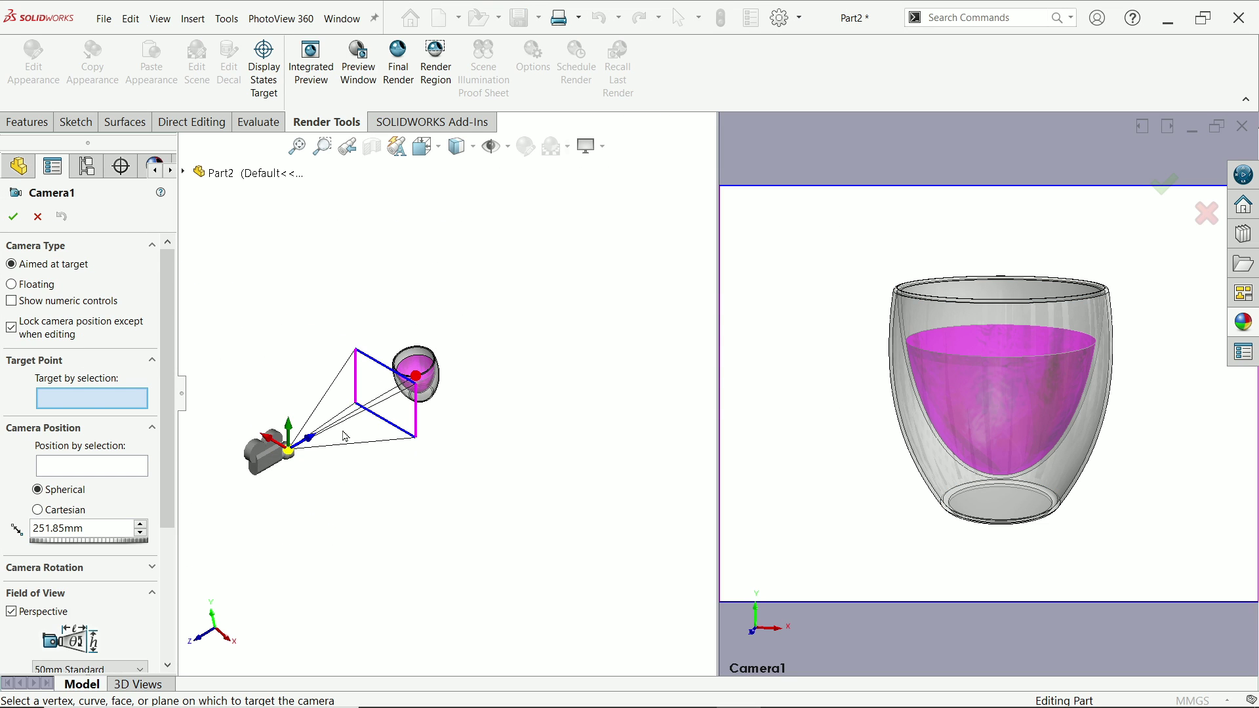
{"action": "left_click_drag", "start_coordinate": [284, 430], "coordinate": [298, 394]}
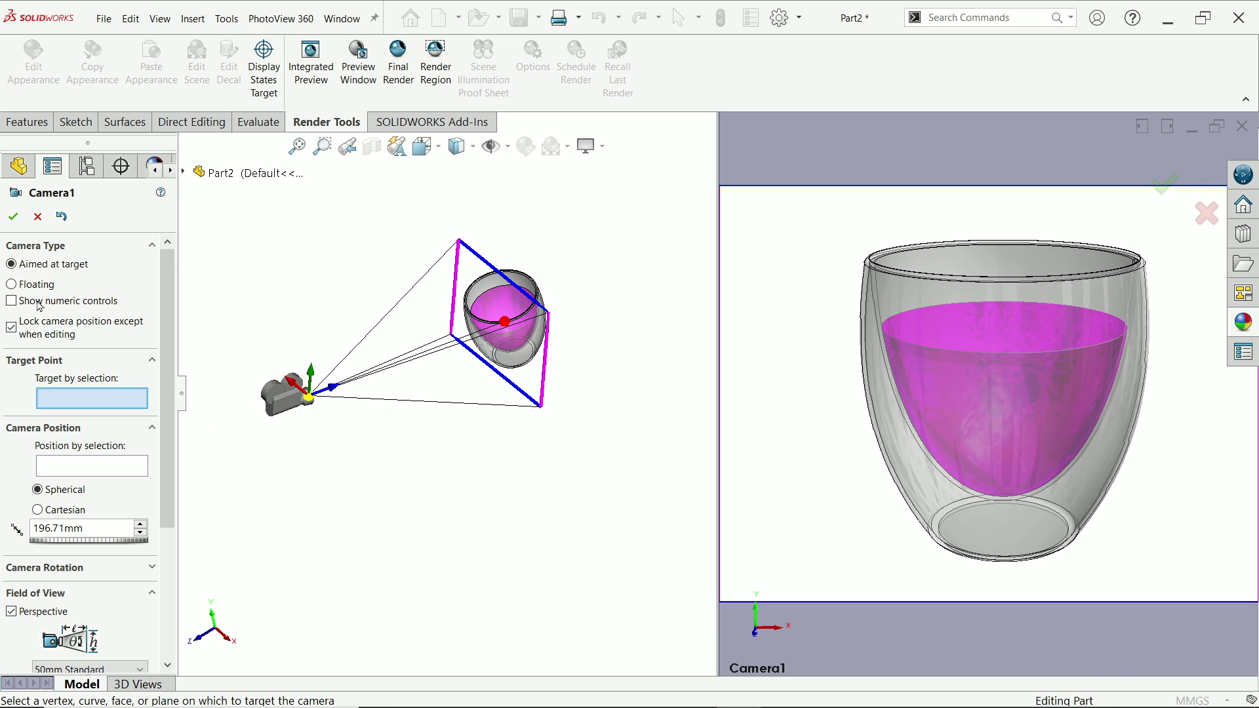
{"action": "left_click", "coordinate": [13, 216]}
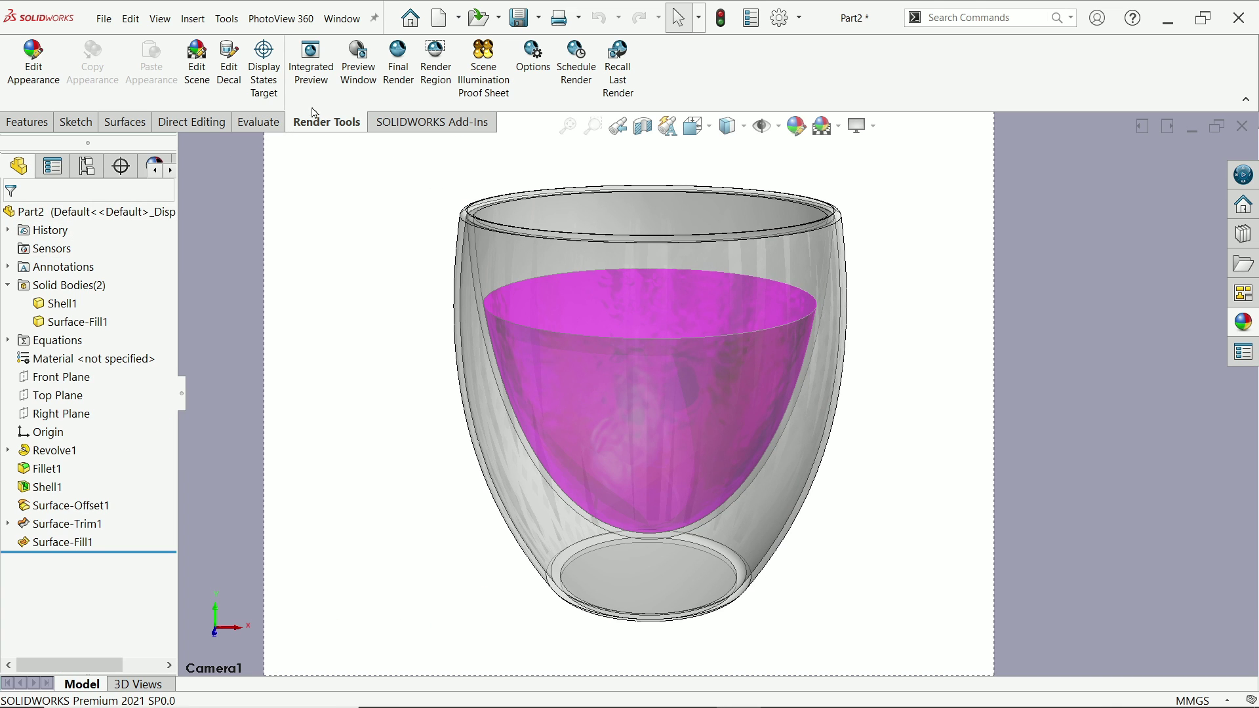
Render the glass and liquid in the PhotoView 360 preview window through Camera1
{"action": "left_click", "coordinate": [368, 80]}
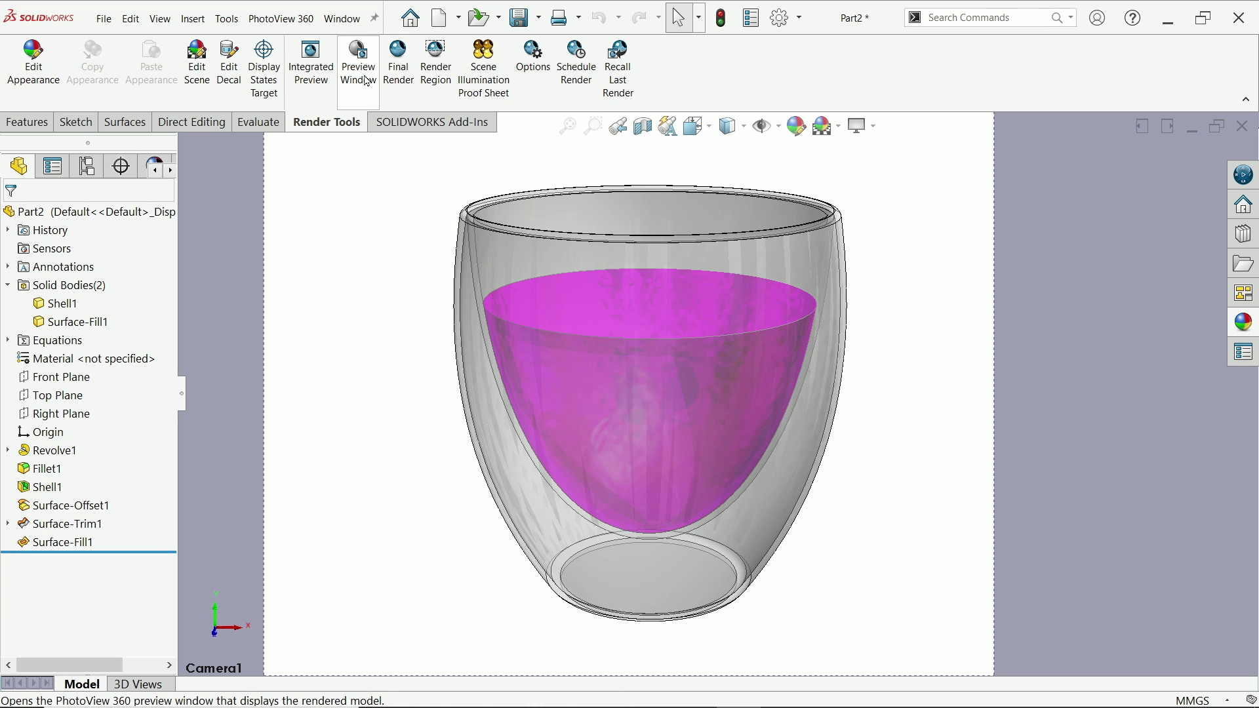